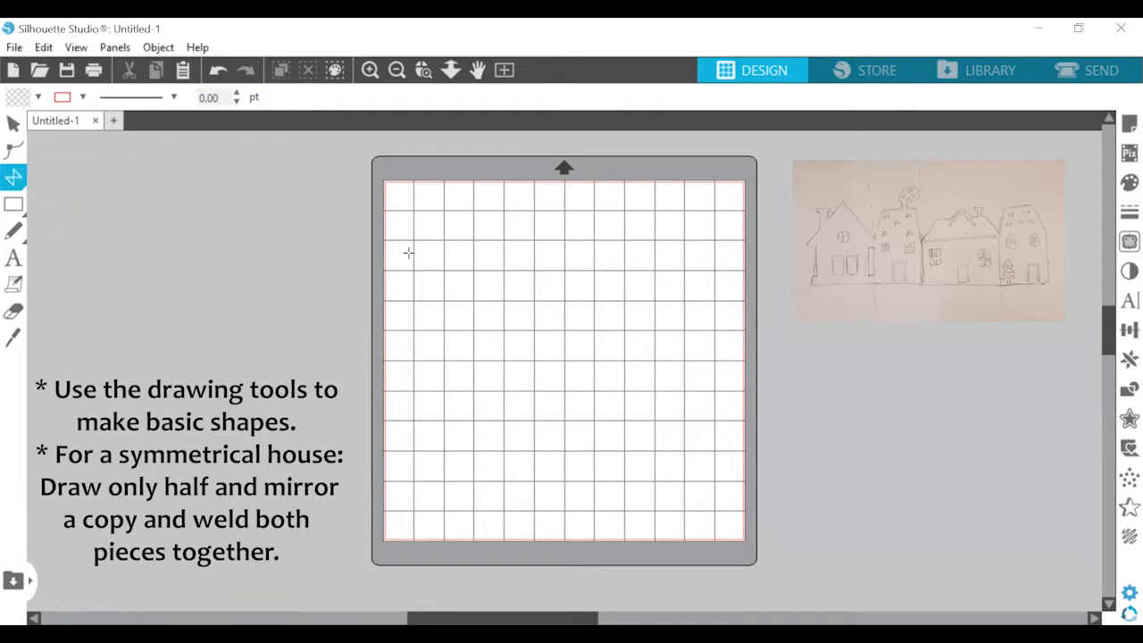
Step: Draw half of a house outline with the polygon tool, about 2.97 by 6.56 in, and mirror a copy to its right
left_click(469, 240)
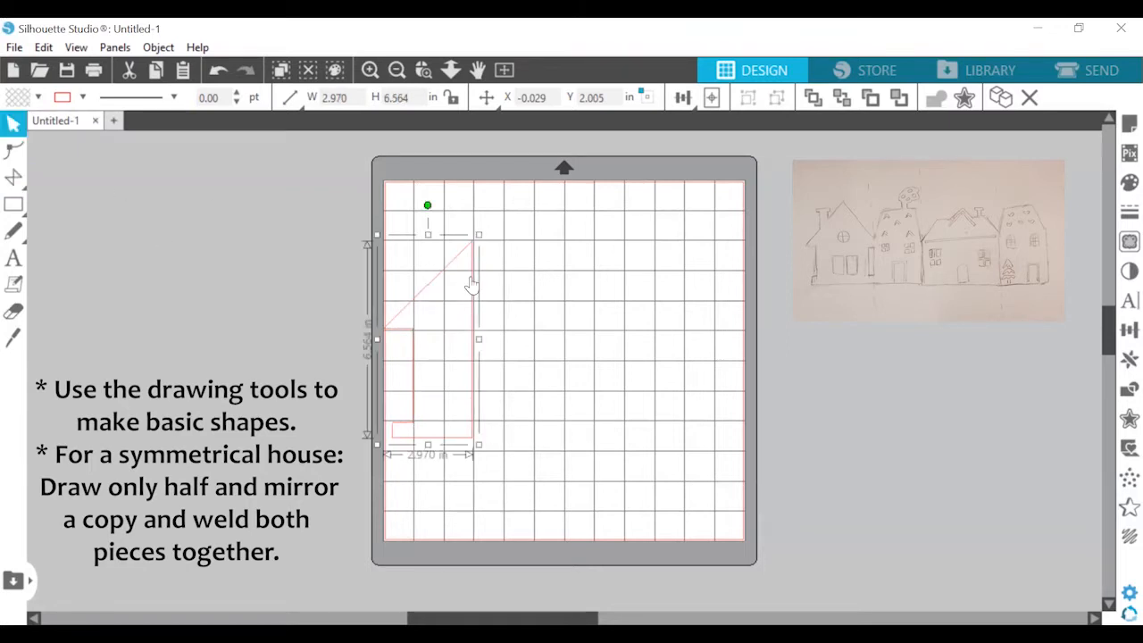
left_click(1129, 359)
left_click(1040, 333)
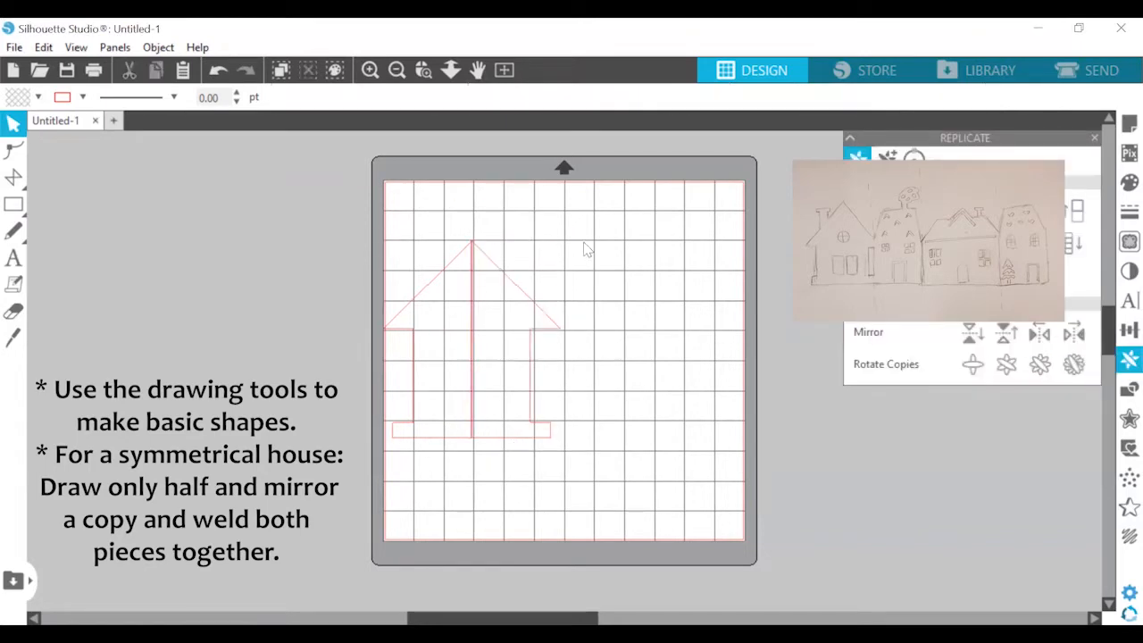
Step: Fill both house halves with light red
left_click_drag(585, 244, 416, 456)
left_click(1129, 182)
left_click(872, 310)
Step: Nudge the right half of the house slightly to the right so the two halves barely overlap along the roof peak
left_click(370, 70)
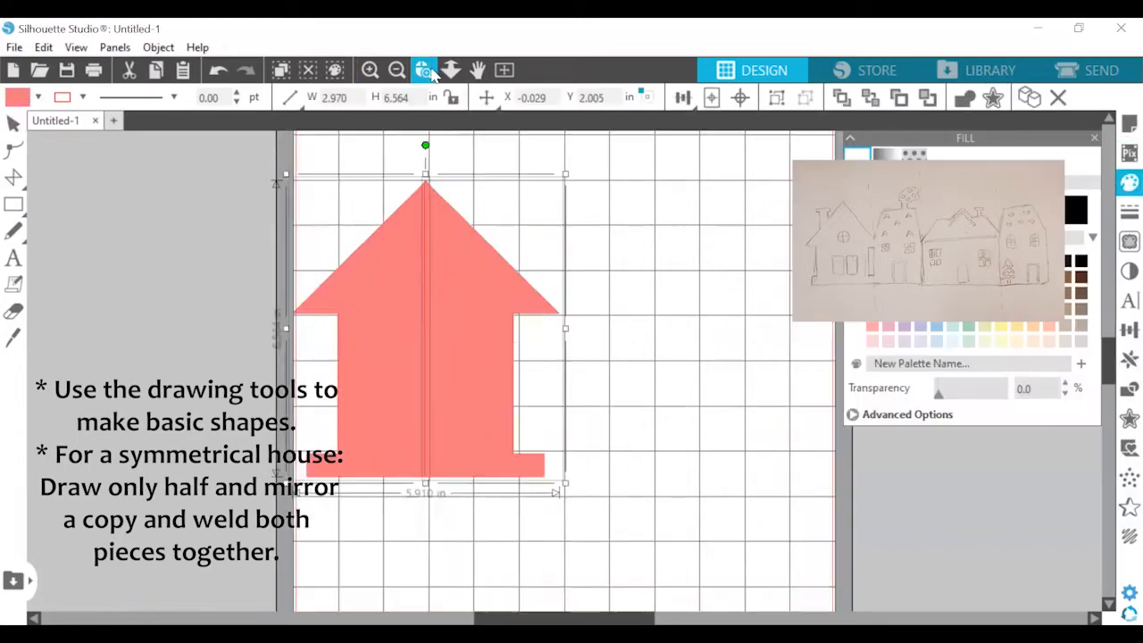
left_click(423, 70)
left_click_drag(357, 136, 482, 223)
left_click(612, 411)
key("Right")
key("Right")
key("Right")
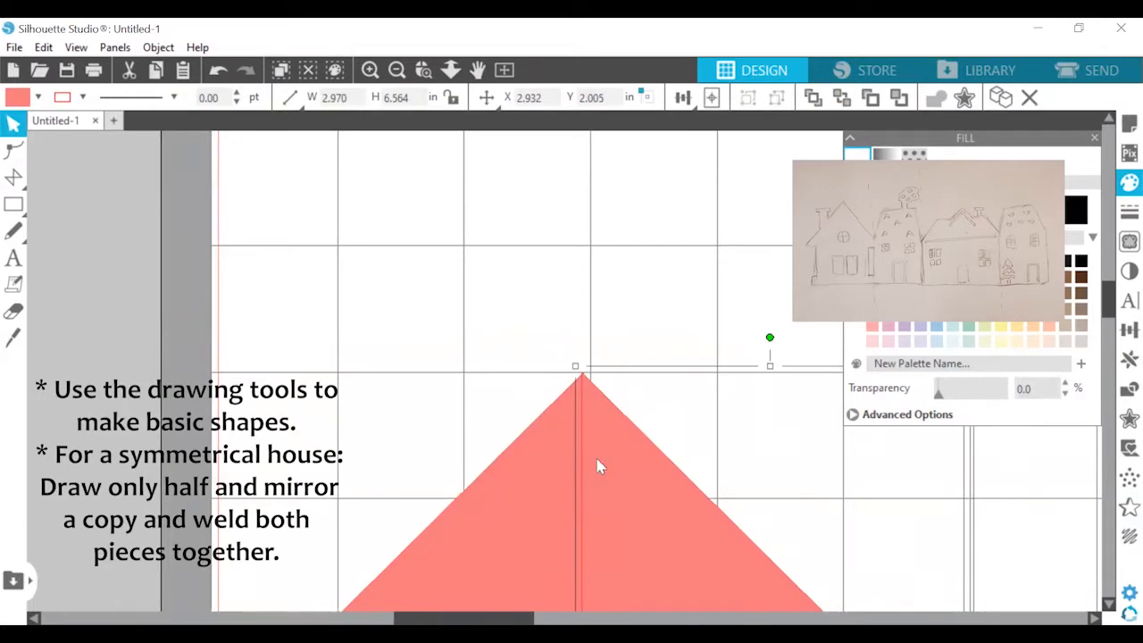
Step: Weld the two halves into one house and scale it down to about 4.43 by 4.90 in
left_click(504, 70)
left_click(454, 331, "shift")
right_click(454, 330)
left_click(509, 437)
left_click(583, 335)
left_click(491, 359)
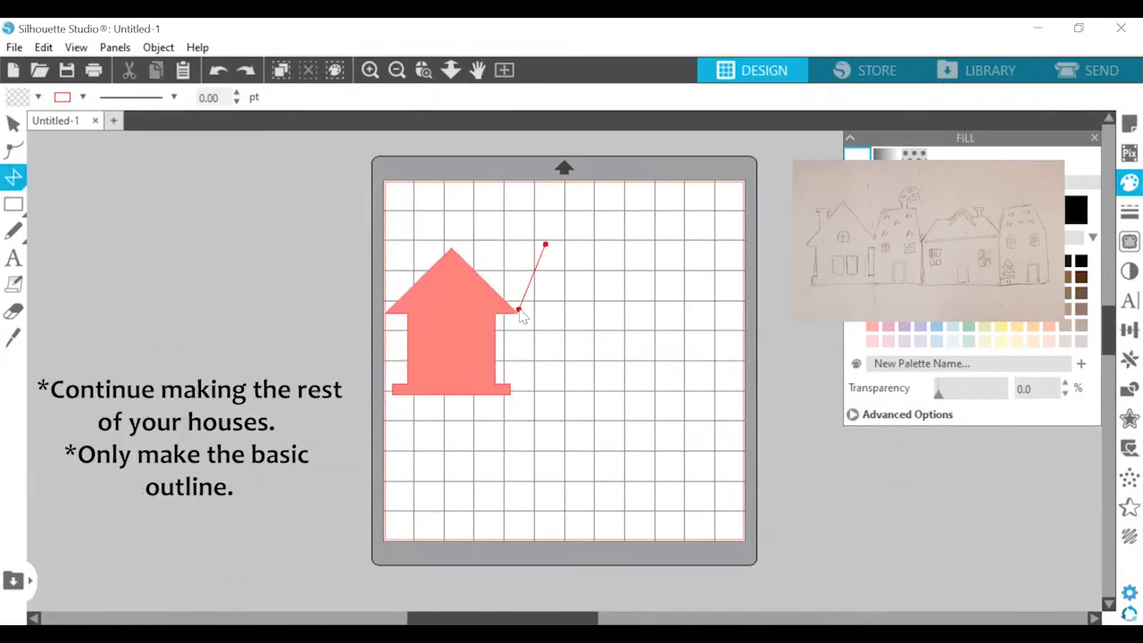
Step: Draw half of a flat-topped second house, about 2.14 by 4.96 in, and mirror a copy to the right so it overlaps the original
left_click(514, 312)
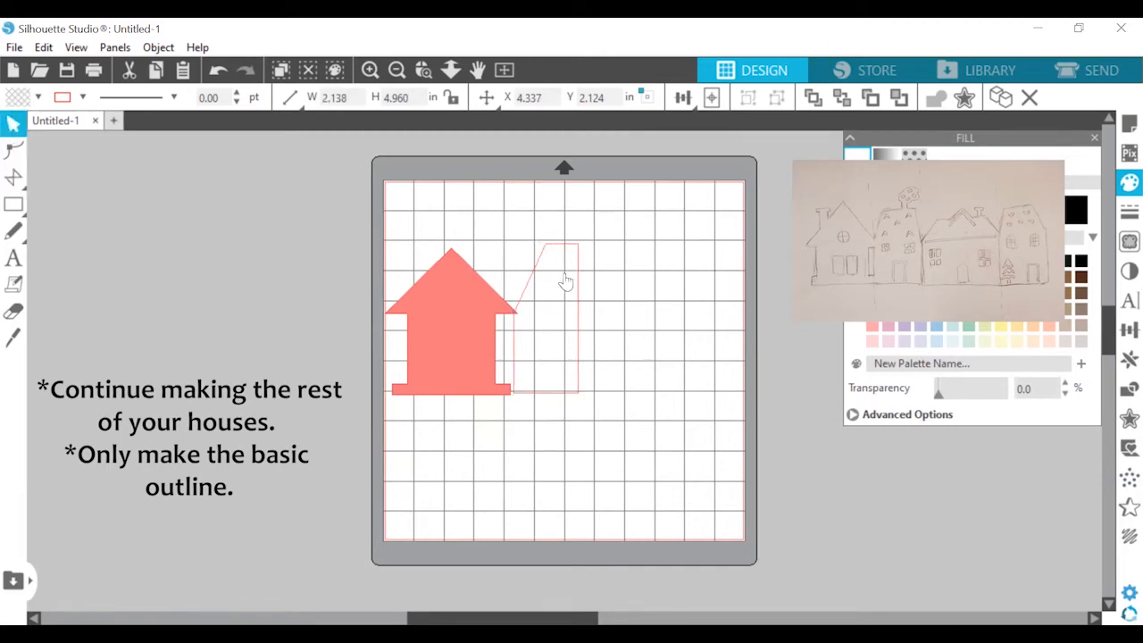
left_click(1130, 360)
left_click(1075, 333)
left_click_drag(642, 341, 622, 339)
key("Down")
key("Right")
key("Right")
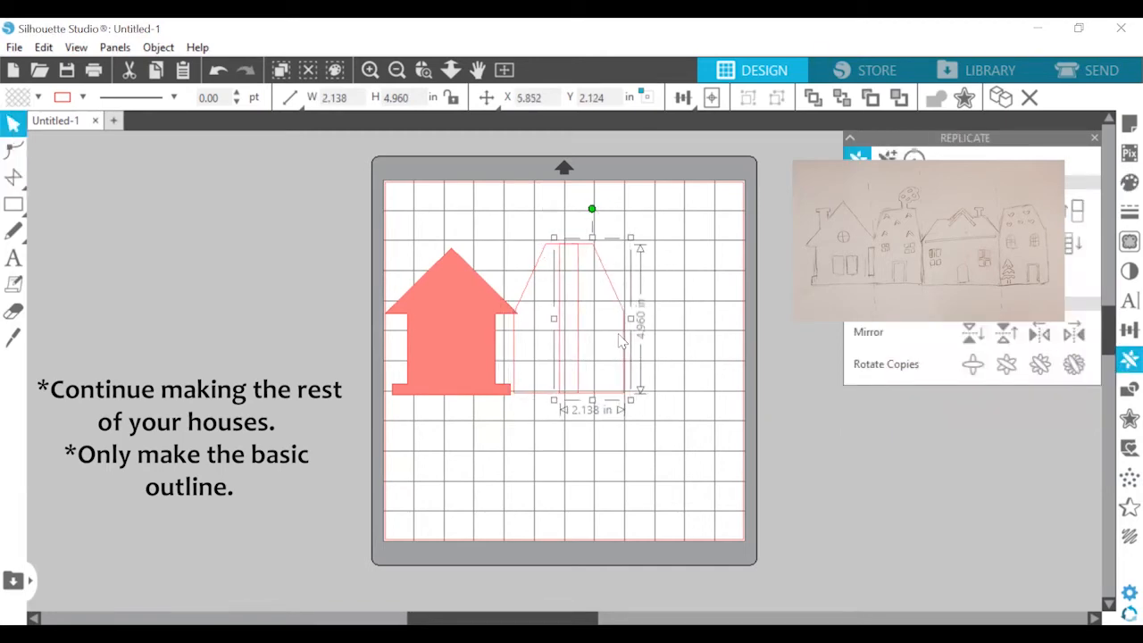
Step: Fill both halves of the second house with light red and nudge them down to the first house's base line
left_click_drag(634, 271, 552, 313)
left_click(1130, 182)
left_click(872, 310)
left_click_drag(528, 198, 641, 339)
key("Down")
key("Down")
key("Down")
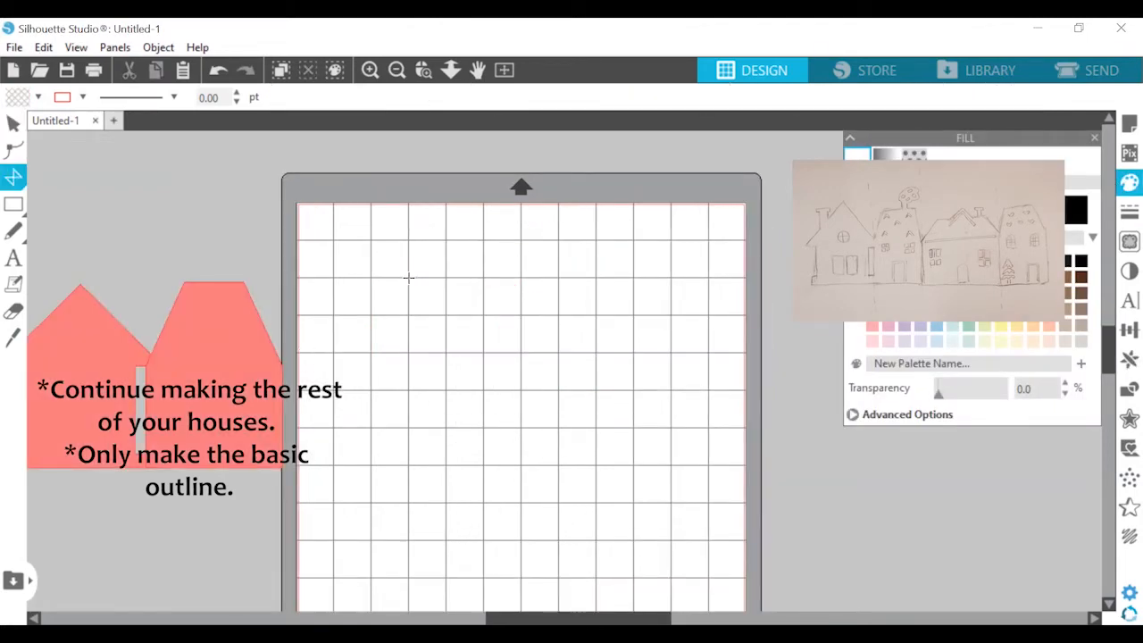
Step: Draw a wide third house with a central gable, about 6.56 by 4.84 in, and place it against the second house
left_click(408, 277)
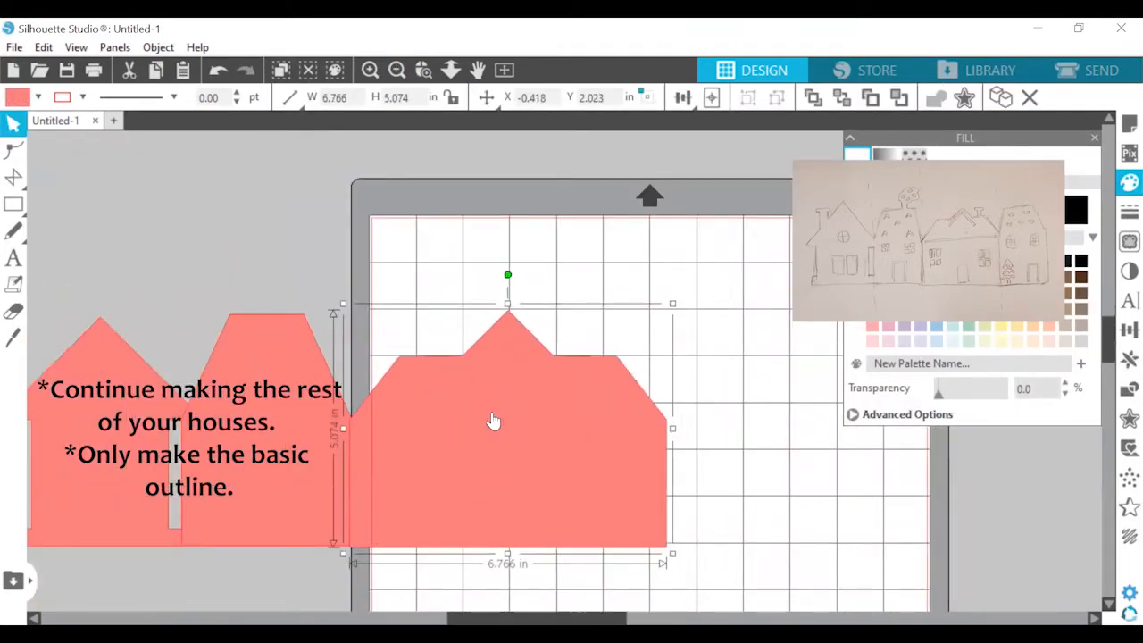
double_click(493, 421)
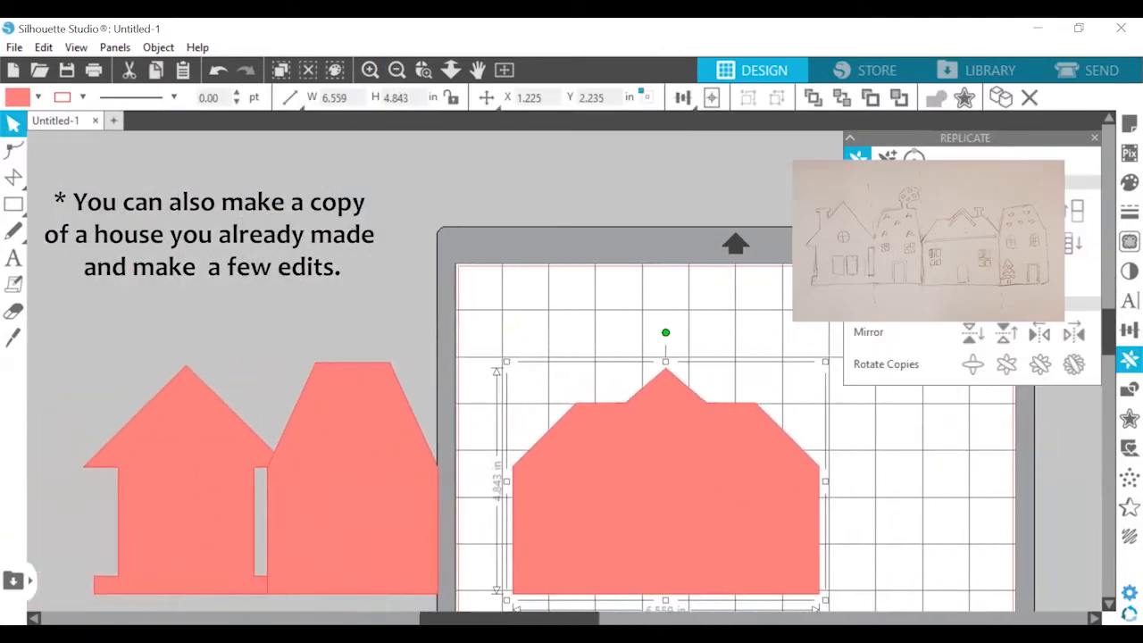
left_click(397, 71)
left_click_drag(626, 434, 566, 434)
Step: Copy the second house and place the duplicate directly right of the third house
left_click(10, 175)
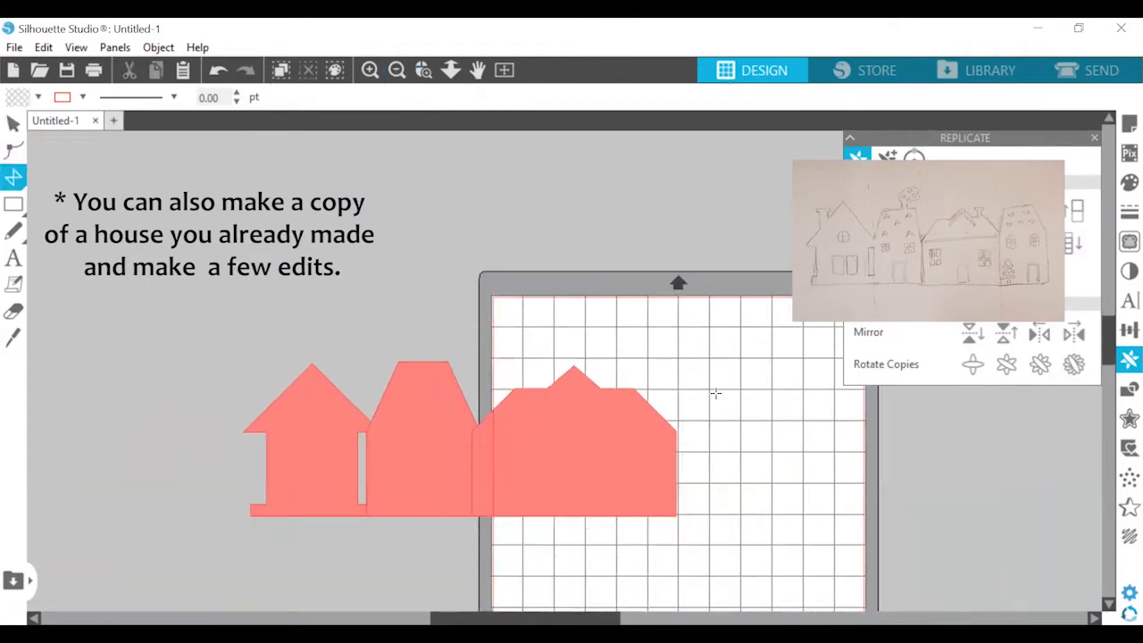
left_click(12, 124)
left_click(396, 471)
key("ctrl+c")
key("ctrl+v")
left_click_drag(442, 474, 715, 438)
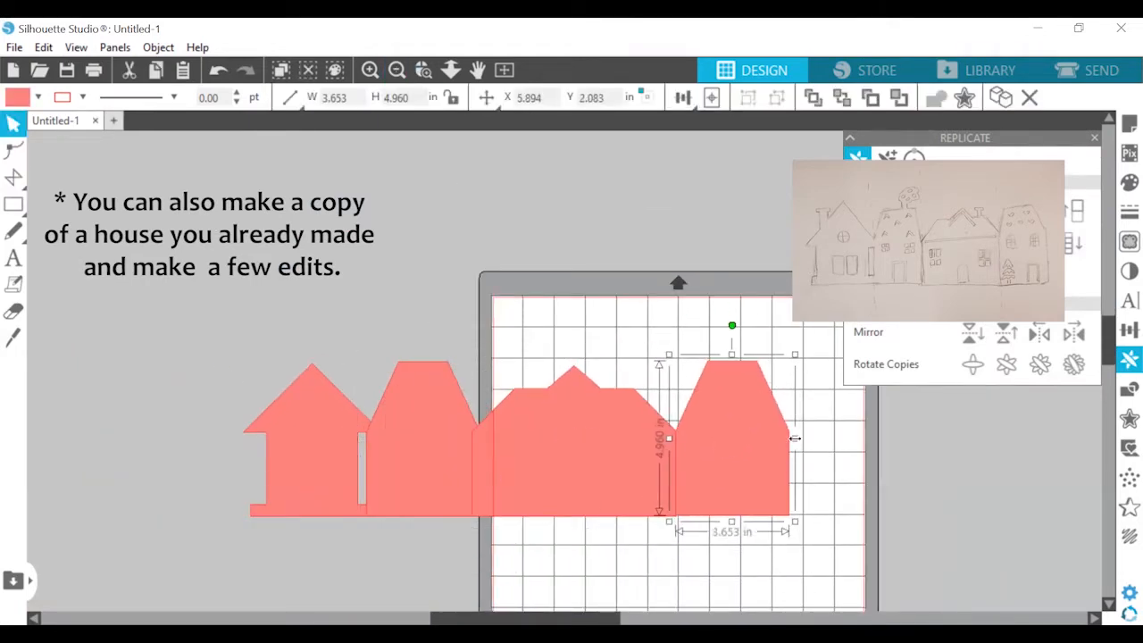
Step: Resize the copied fourth house to about 4.03 in wide and 4.76 in high
left_click_drag(796, 438, 806, 441)
left_click_drag(738, 355, 740, 362)
left_click(788, 297)
left_click(1095, 139)
Step: Shift all four houses to the right, keeping them side by side on a common base line
left_click(783, 481)
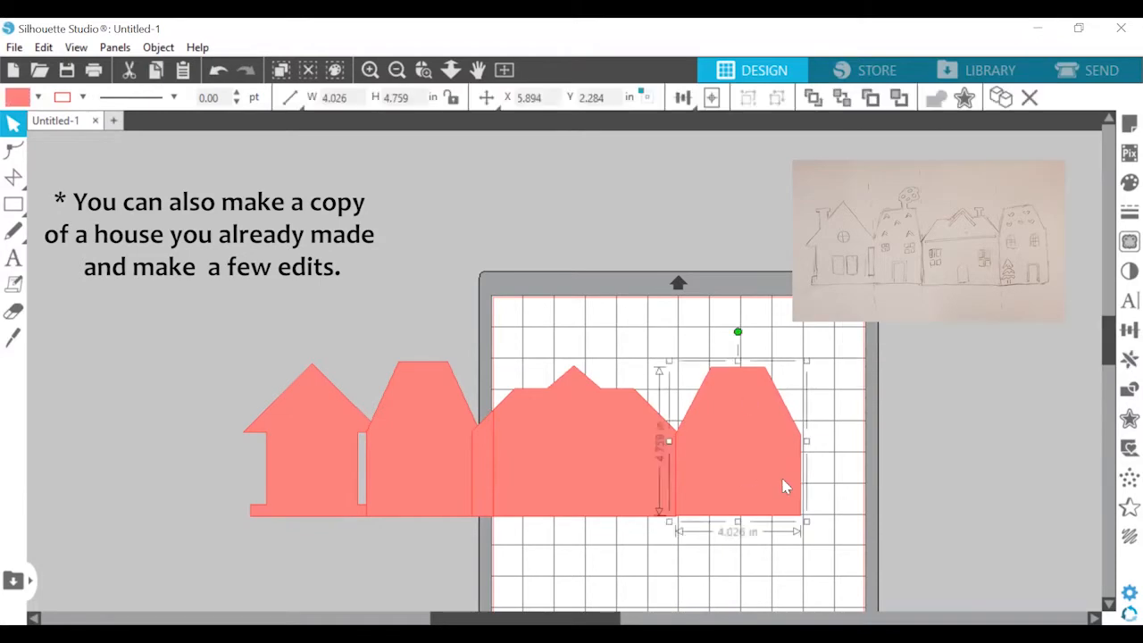
left_click_drag(783, 480, 837, 480)
left_click_drag(639, 482, 693, 481)
left_click(504, 481)
left_click_drag(442, 473, 489, 470)
left_click_drag(355, 467, 390, 467)
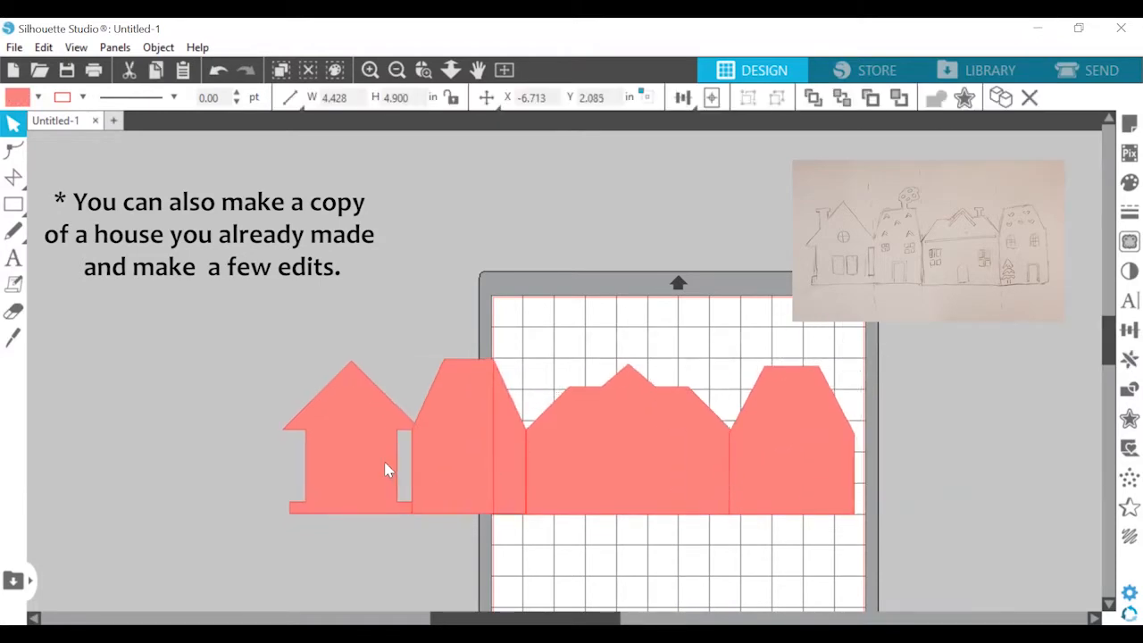
left_click(906, 518)
scroll(556, 544, "up", 3)
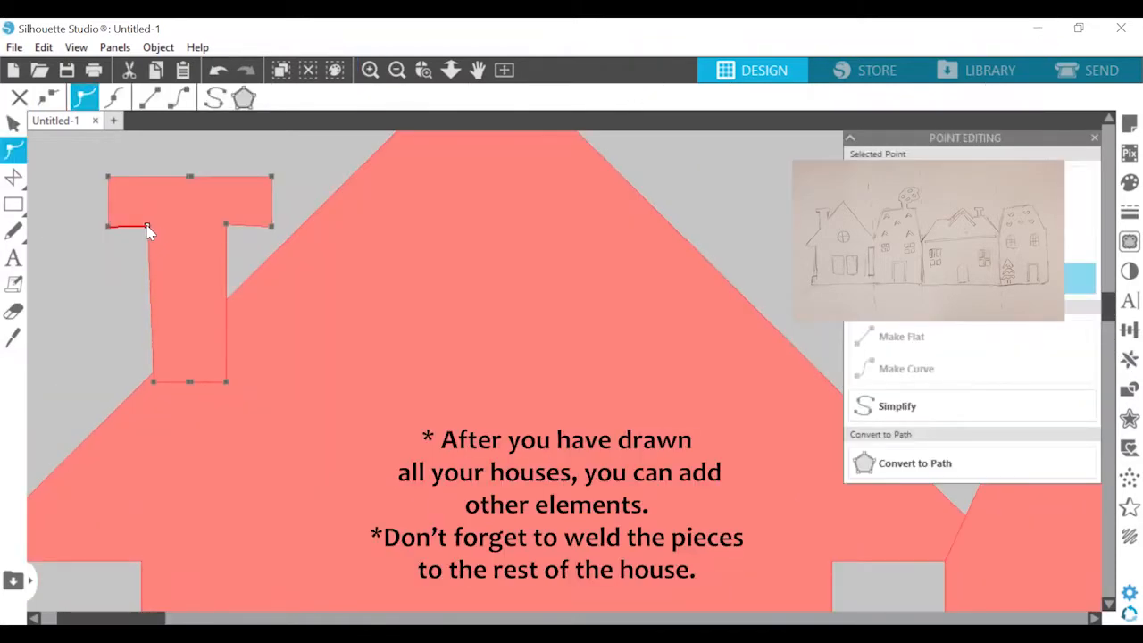
left_click_drag(147, 227, 154, 226)
left_click(13, 123)
key("Delete")
Step: Draw a T-shaped chimney with the polygon tool and place it on the left roof slope of the first house
left_click(15, 179)
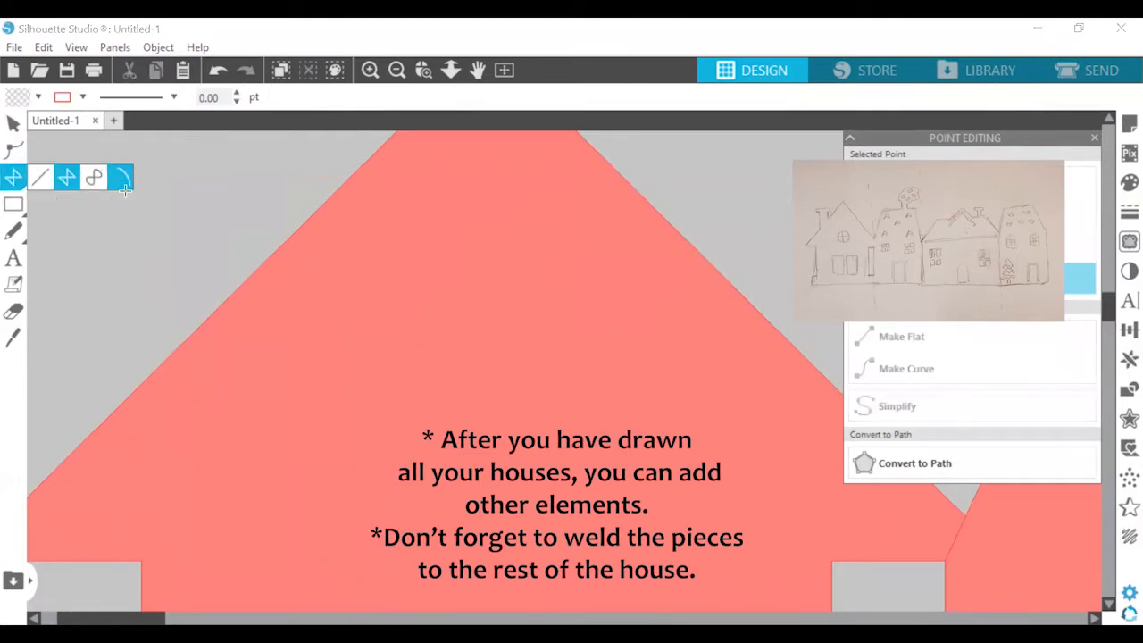
left_click(67, 176)
left_click(66, 183)
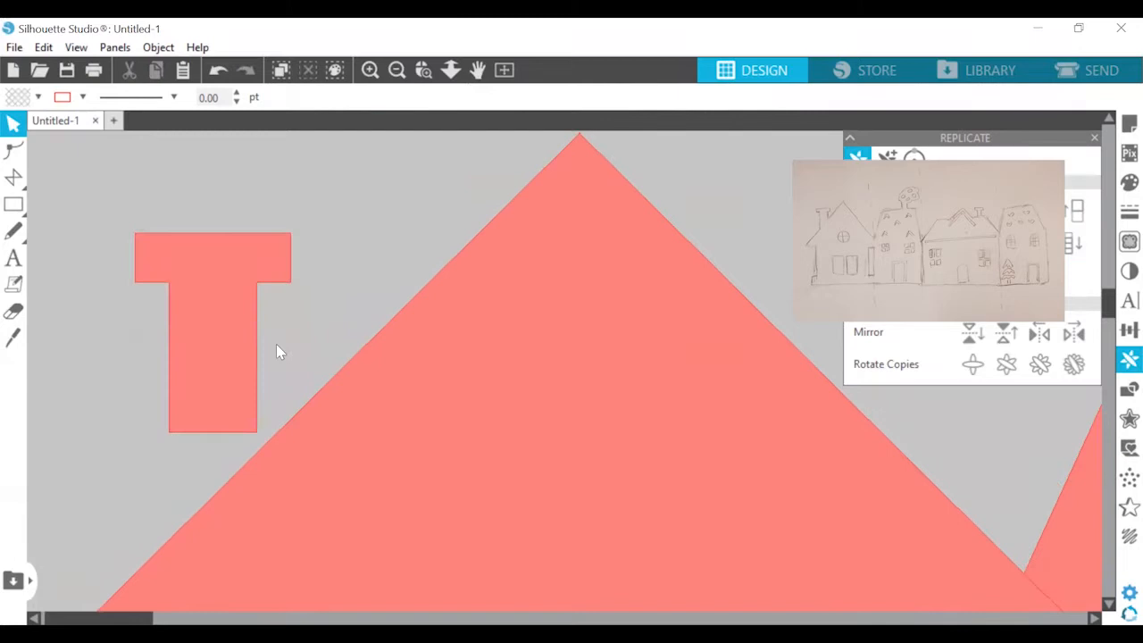
left_click(397, 69)
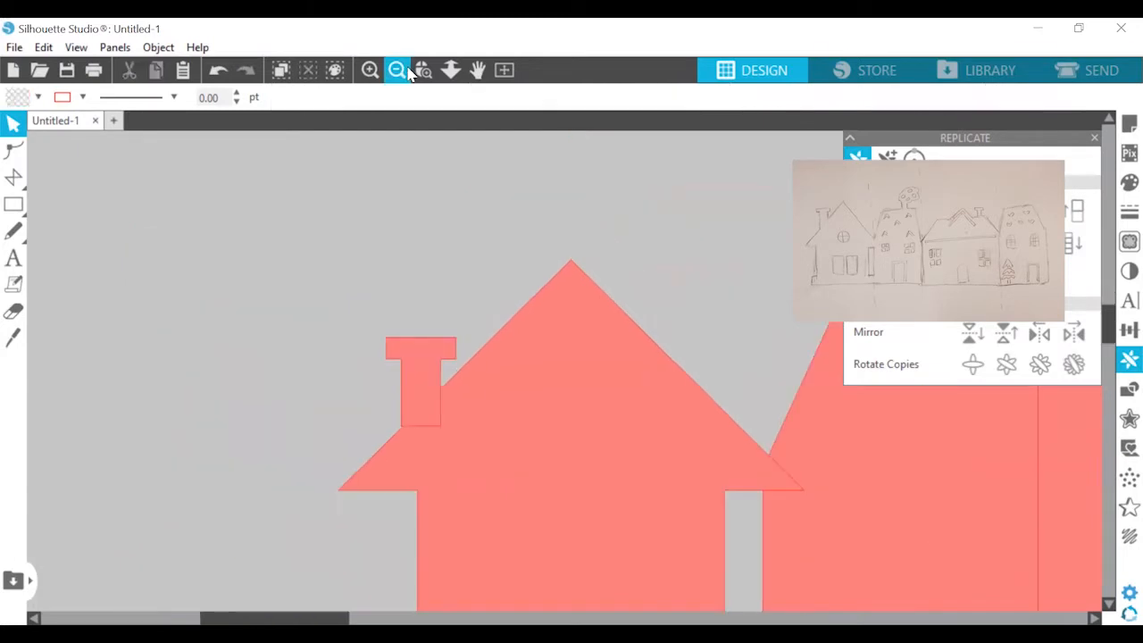
left_click_drag(417, 388, 436, 376)
left_click(439, 373)
left_click(397, 69)
Step: Enlarge the chimney and reposition it so its base overlaps the left roof slope
left_click(485, 364, "shift")
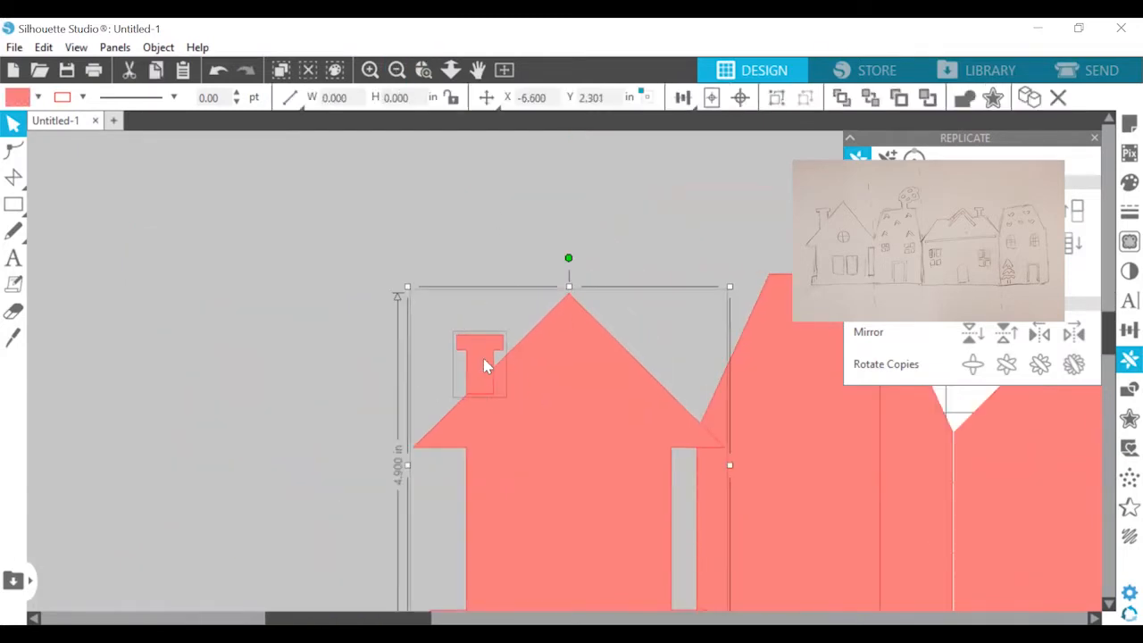
left_click(482, 361)
left_click_drag(450, 329, 432, 306)
left_click_drag(473, 375, 489, 377)
Step: Weld the chimney to the first house
left_click(563, 389, "shift")
right_click(590, 393)
left_click(622, 434)
left_click(665, 326)
Step: Draw a circle about 0.73 in in diameter below the first house's roof peak for a round window
scroll(666, 357, "right", 1)
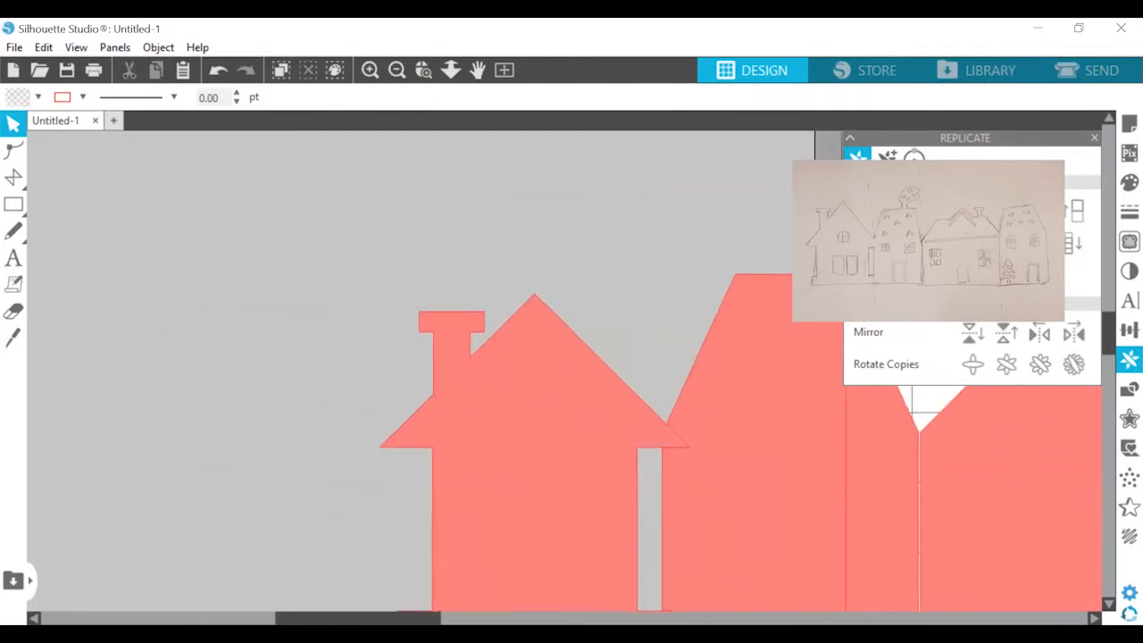
scroll(665, 357, "down", 3)
left_click(14, 205)
left_click(95, 204)
mouse_move(512, 310)
left_mouse_down()
mouse_move(540, 359)
mouse_move(562, 362)
left_mouse_up()
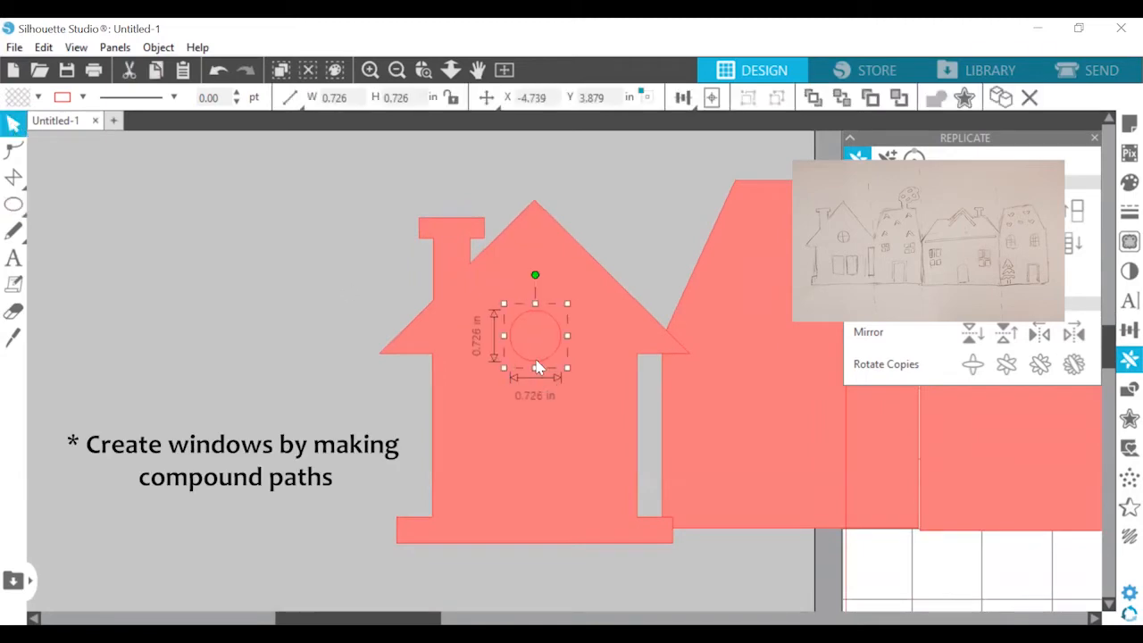
Step: Align the circle and the first house on their horizontal centers
left_click(577, 295, "shift")
left_click(684, 98)
left_click(712, 124)
left_click(683, 243)
Step: Make a compound path from the circle and the first house to cut out the round window
left_click(546, 320)
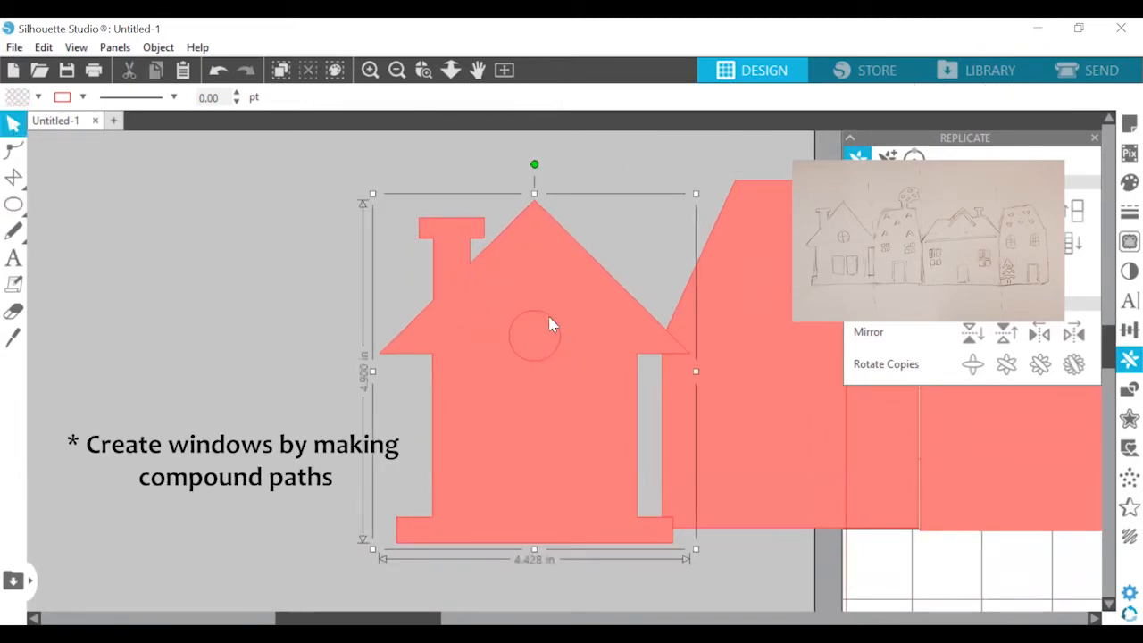
left_click(551, 318)
left_click(530, 275, "shift")
right_click(531, 280)
left_click(608, 429)
left_click(646, 152)
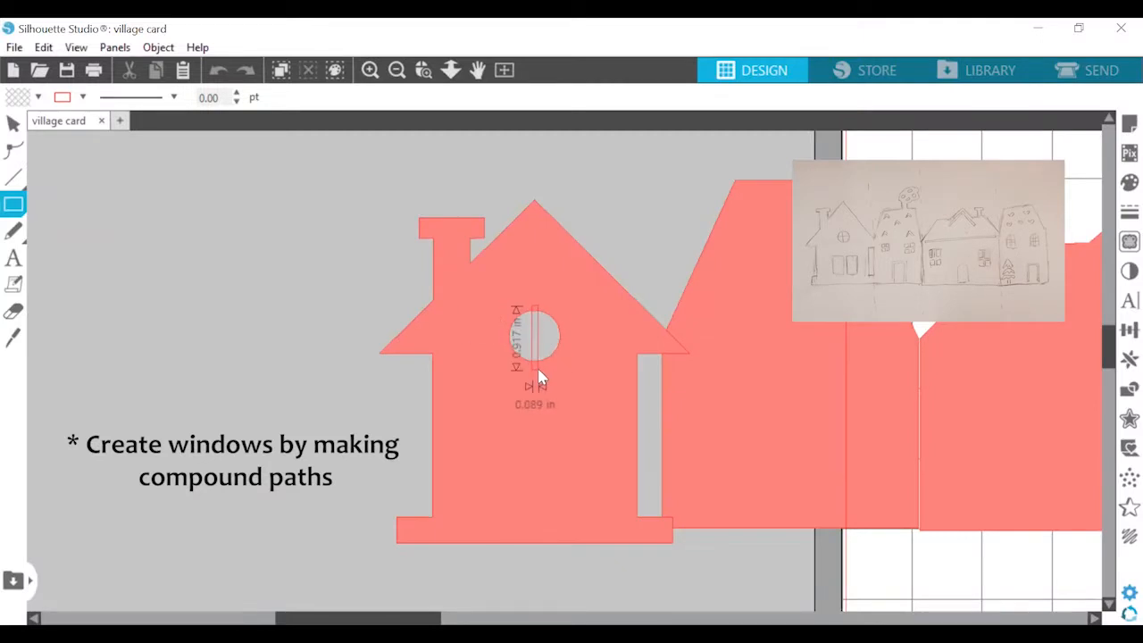
Step: Draw a vertical bar about 0.09 by 0.92 in across the round window and center-align it horizontally with the house
left_click_drag(537, 373, 541, 374)
left_click(13, 124)
left_click(536, 429, "shift")
left_click(683, 98)
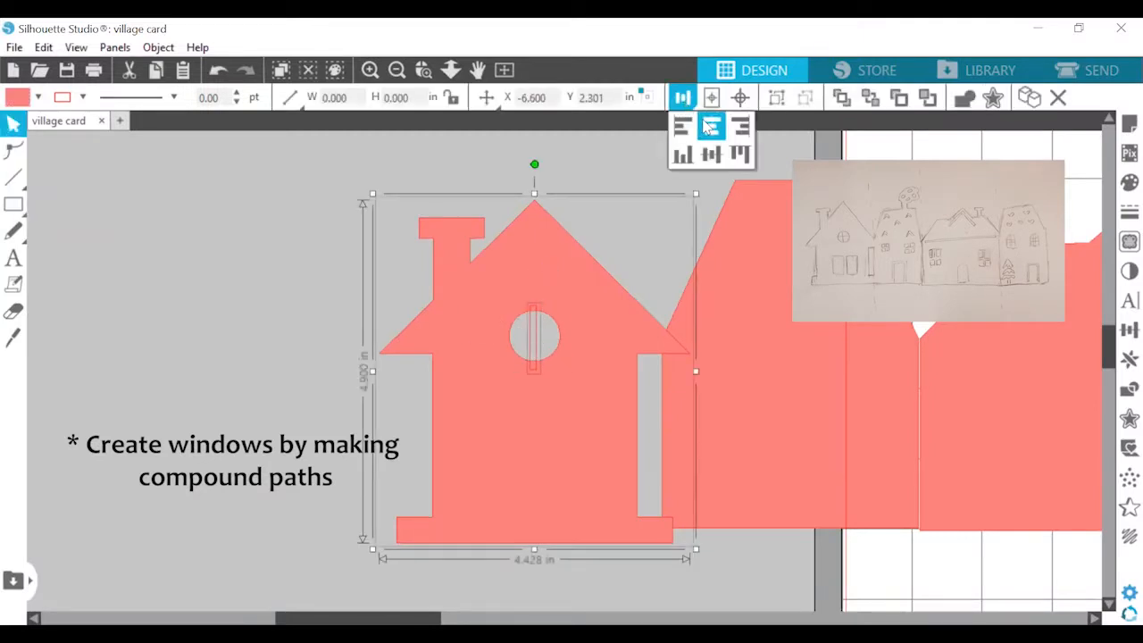
left_click(708, 126)
left_click(633, 214)
Step: Add a copy of the bar rotated 90° and position it across the middle of the round window
right_click(533, 339)
left_click(1129, 361)
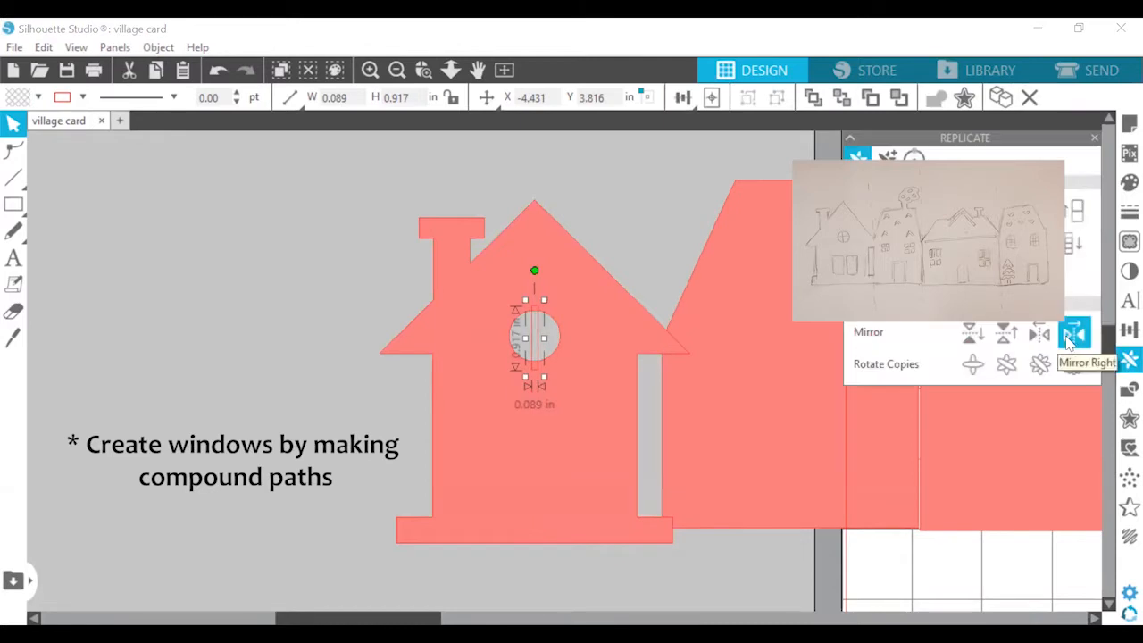
left_click(1004, 365)
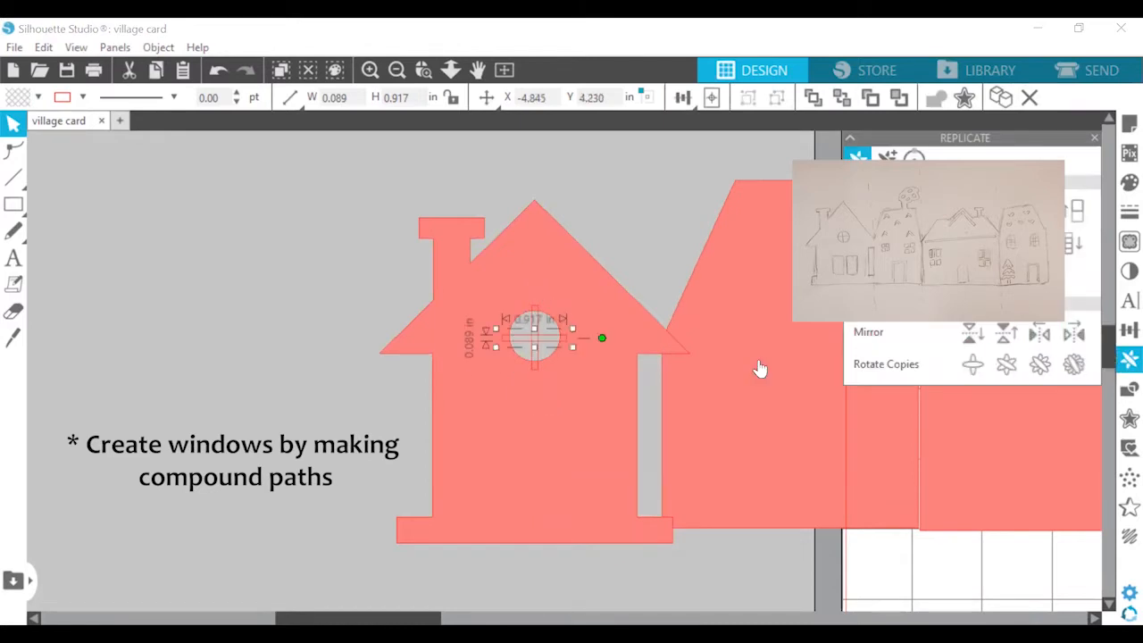
left_click(658, 217)
left_click_drag(551, 335, 551, 335)
Step: Fill the two crossed window bars with light red and weld them to the first house
left_click(506, 339)
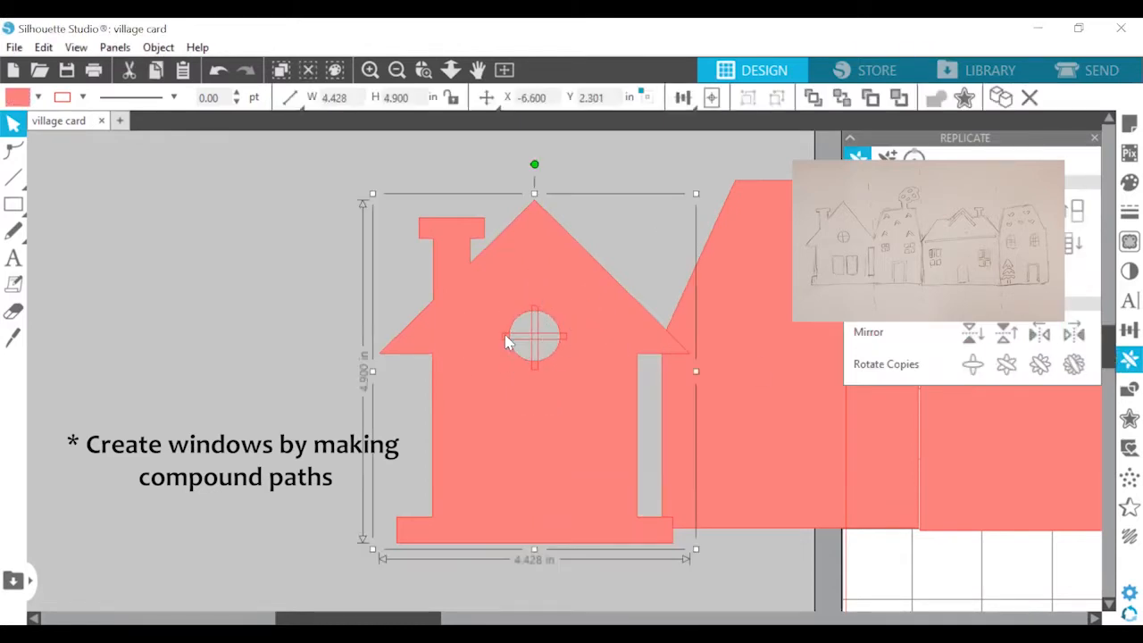
left_click(518, 337)
left_click(534, 314, "shift")
left_click(1130, 182)
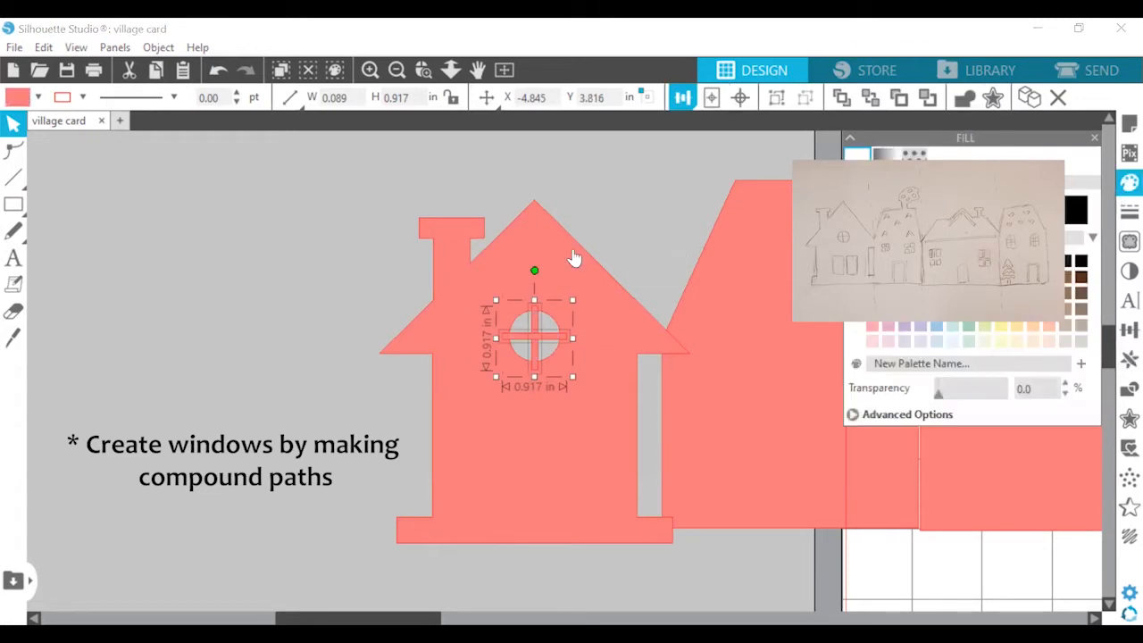
left_click(574, 258, "shift")
right_click(511, 351)
left_click(569, 389)
left_click(360, 309)
left_click(14, 204)
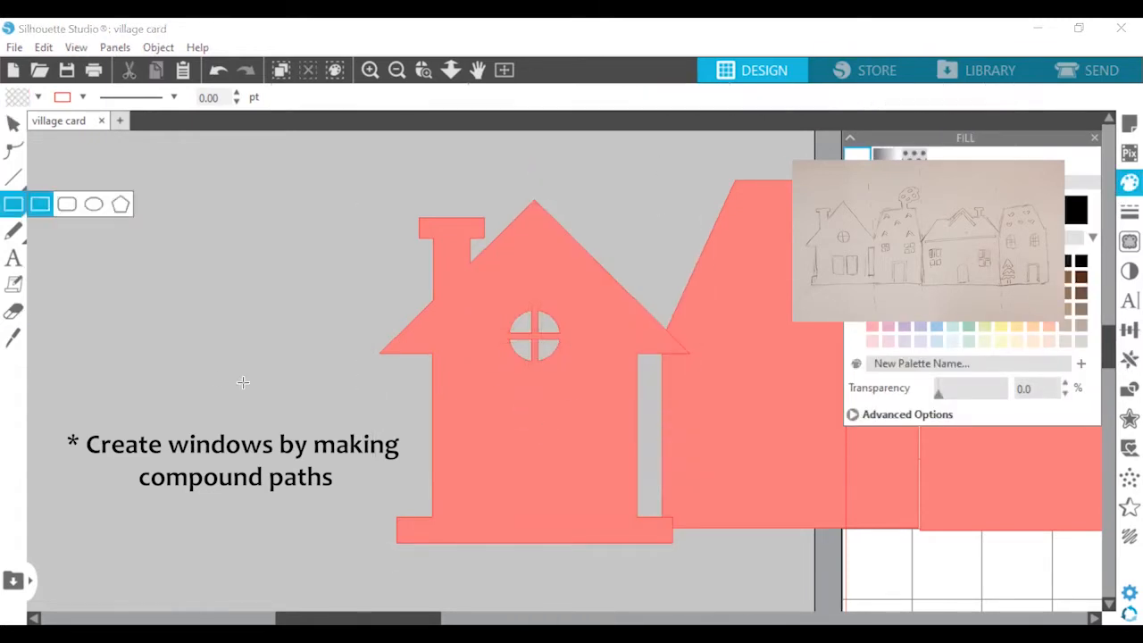
left_click_drag(466, 417, 481, 508)
left_click(13, 123)
left_click(218, 70)
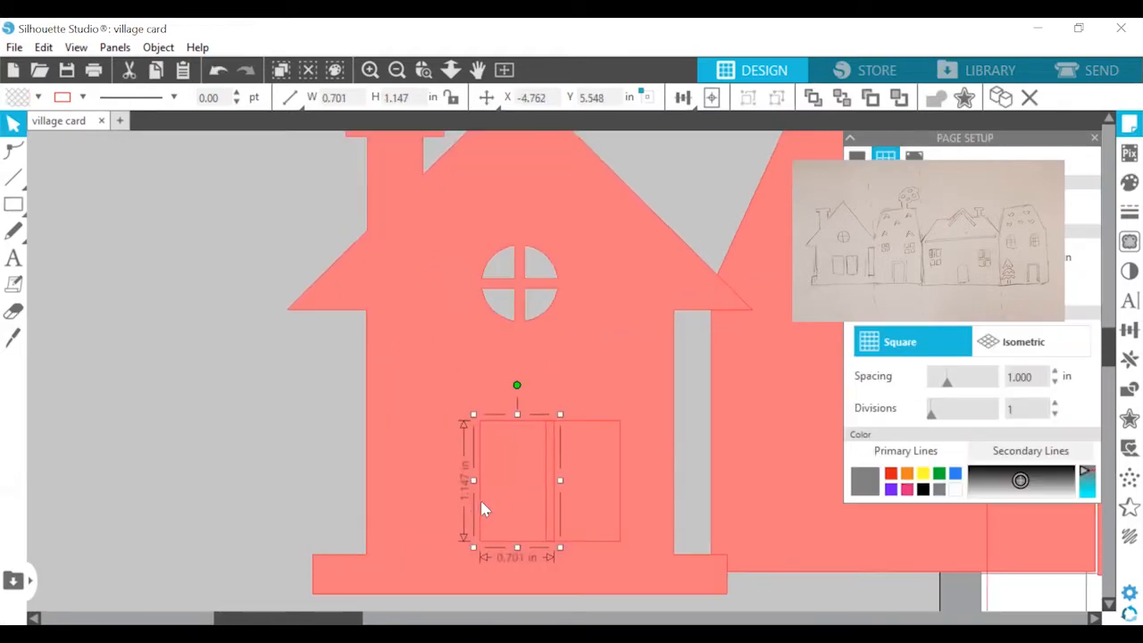
Step: Move the left 0.701 by 1.147 in window rectangle farther left to leave a gap between the two lower windows
left_click_drag(479, 498, 429, 504)
scroll(748, 214, "down", 2)
left_click(623, 426)
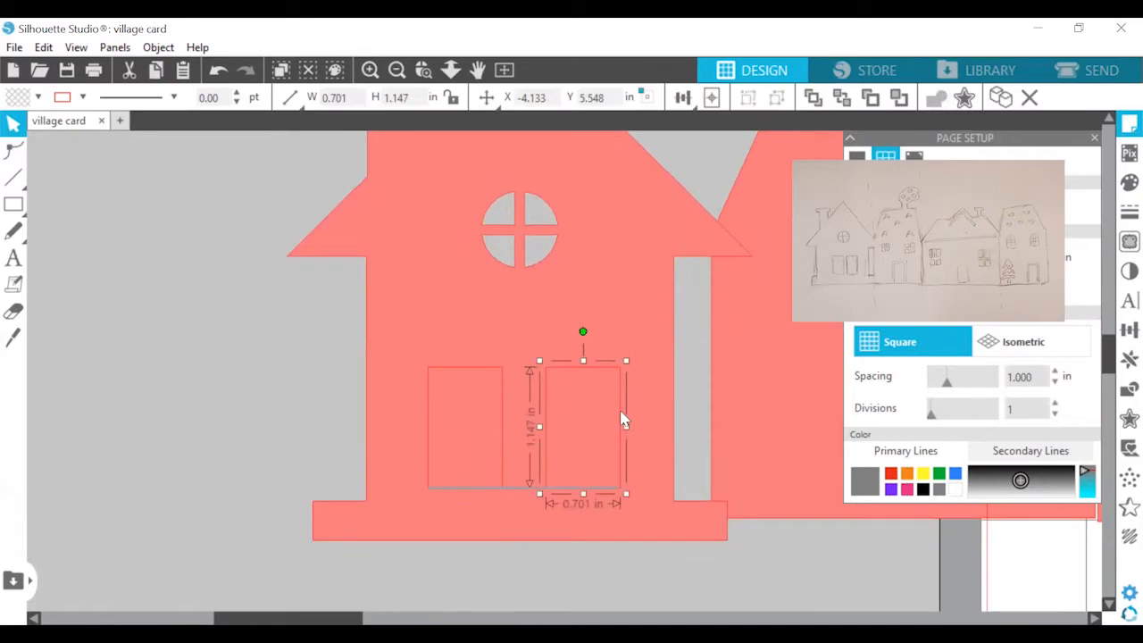
left_click(693, 413)
Step: Make a compound path from the first house and both rectangles to cut out the lower windows
left_click(396, 71)
left_click_drag(620, 179, 472, 562)
right_click(460, 473)
left_click(527, 268)
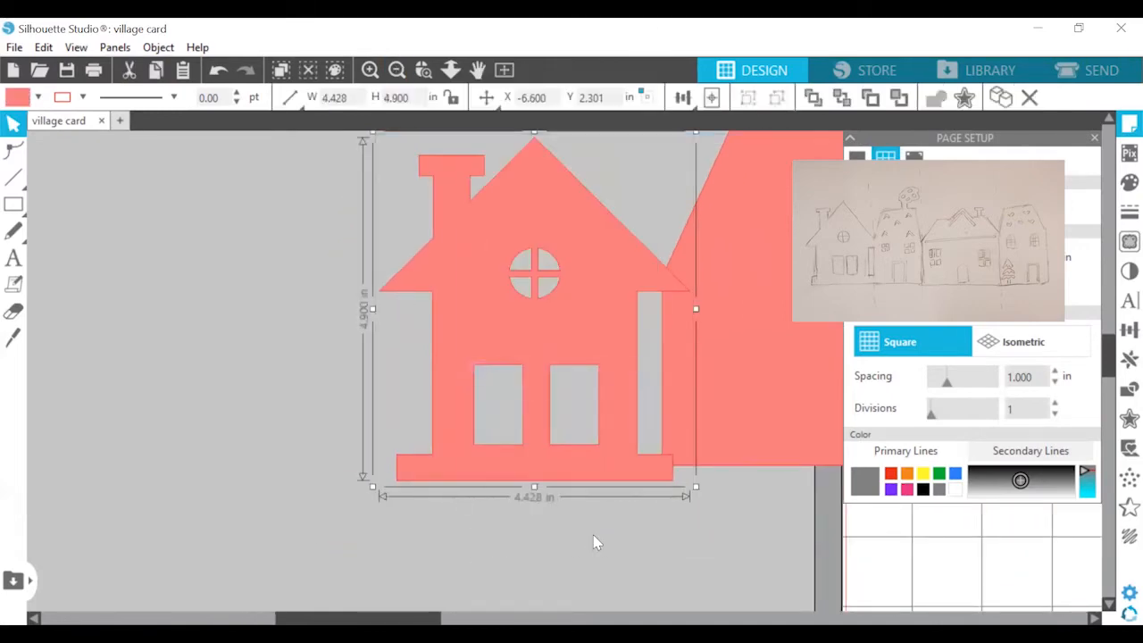
left_click(594, 541)
Step: Draw a notched arrowhead shape, about 0.57 by 0.60 in, above the roof of the second house
left_click(402, 71)
scroll(447, 268, "up", 1)
scroll(447, 268, "right", 5)
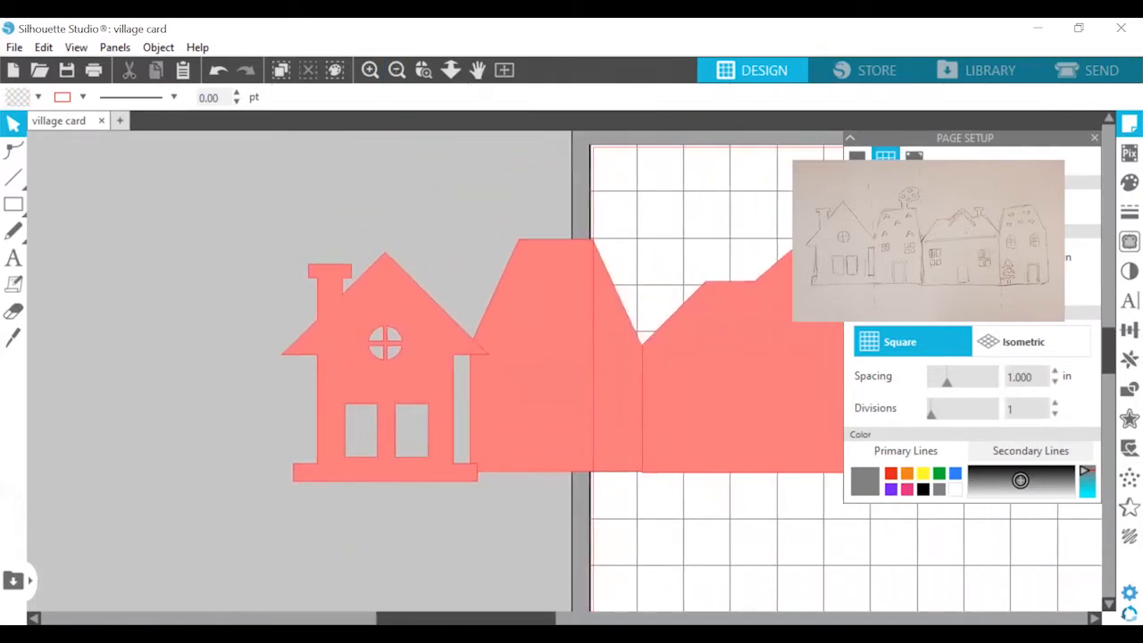
left_click(370, 71)
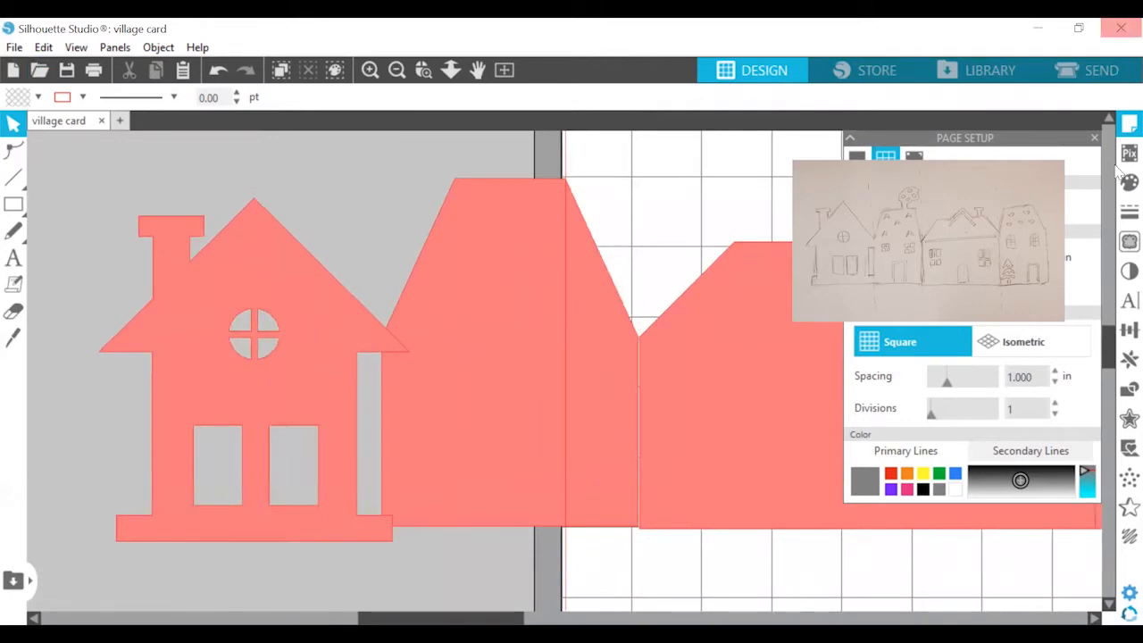
left_click(403, 154)
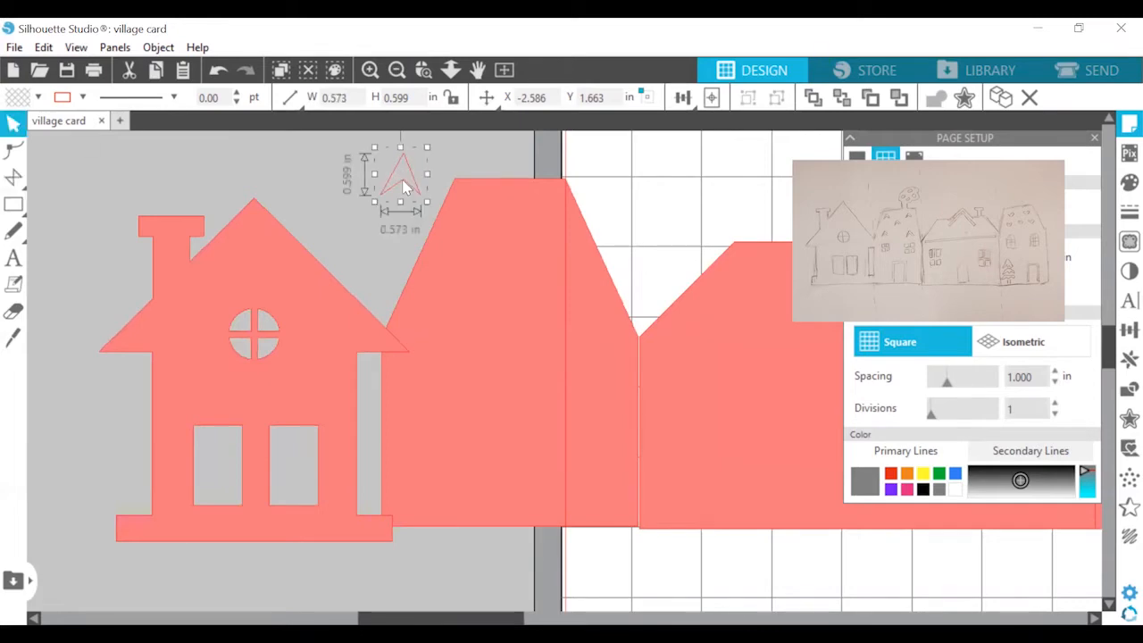
Step: Make the arrowhead symmetrical and cut five copies of it out of the second house's roof with a compound path
left_click(14, 336)
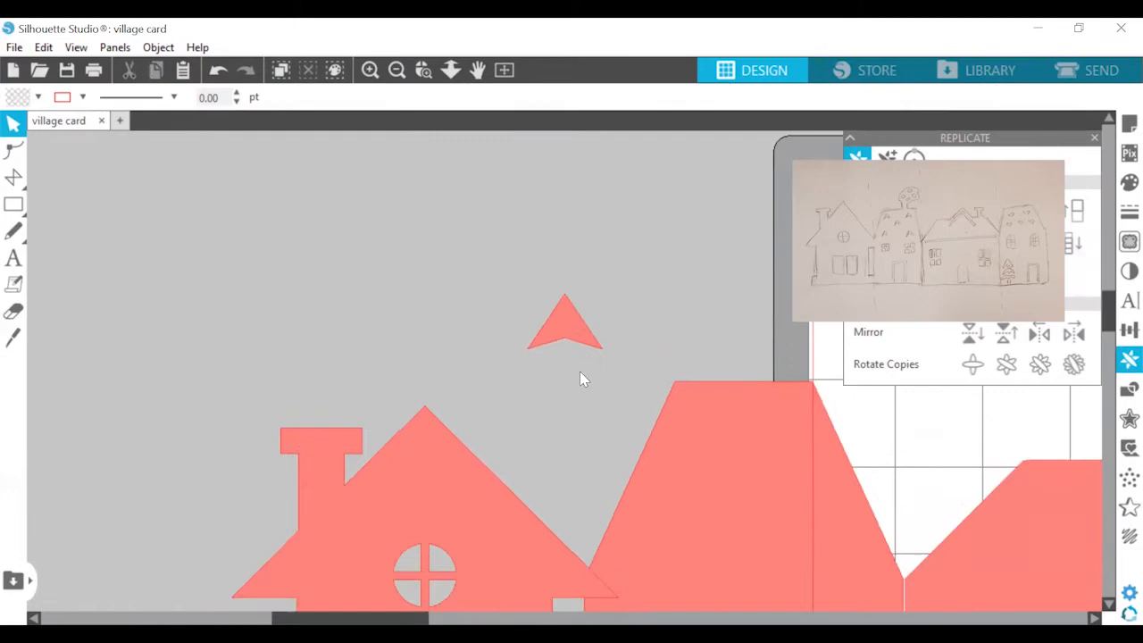
left_click_drag(568, 339, 693, 467)
left_click_drag(831, 550, 584, 375)
mouse_move(446, 284)
left_mouse_down("alt")
mouse_move(561, 291)
mouse_move(439, 379)
left_mouse_up("alt")
left_click(619, 184)
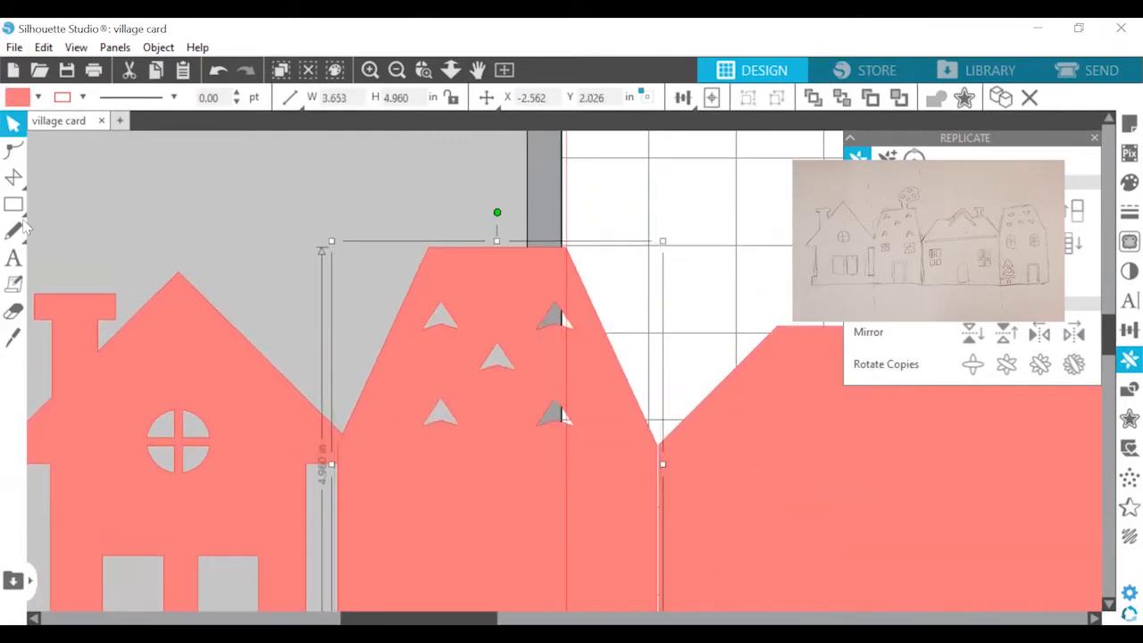
Step: Draw a light red chimney about 0.46 by 0.75 in on the second house and a freehand smoke cloud about 1.60 by 1.16 in above it
left_click_drag(520, 265, 564, 336)
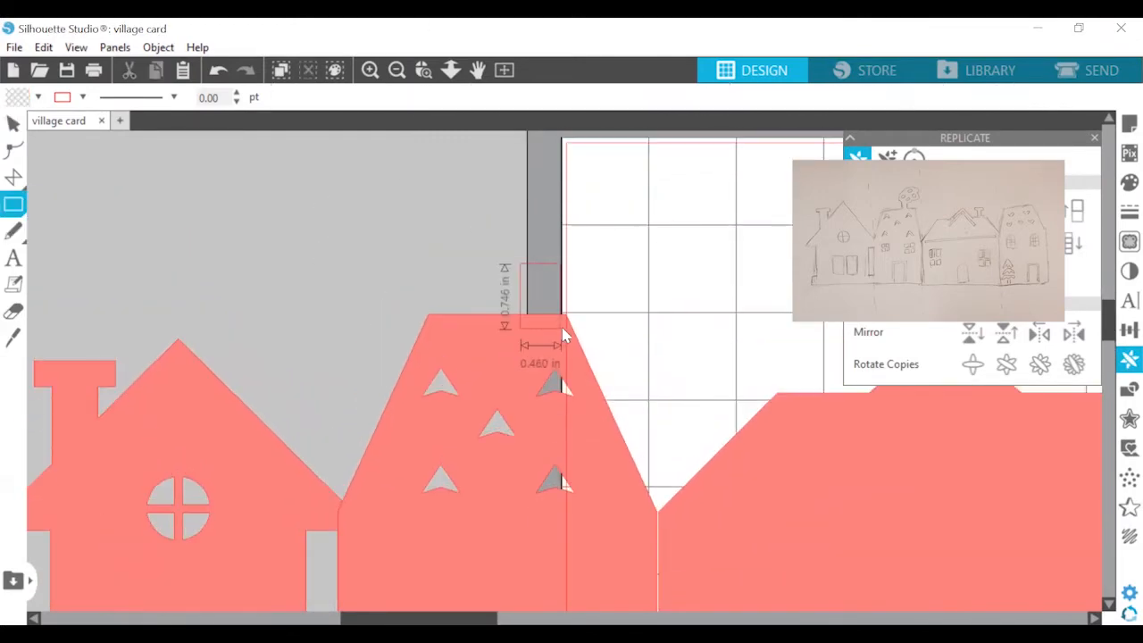
left_click(14, 123)
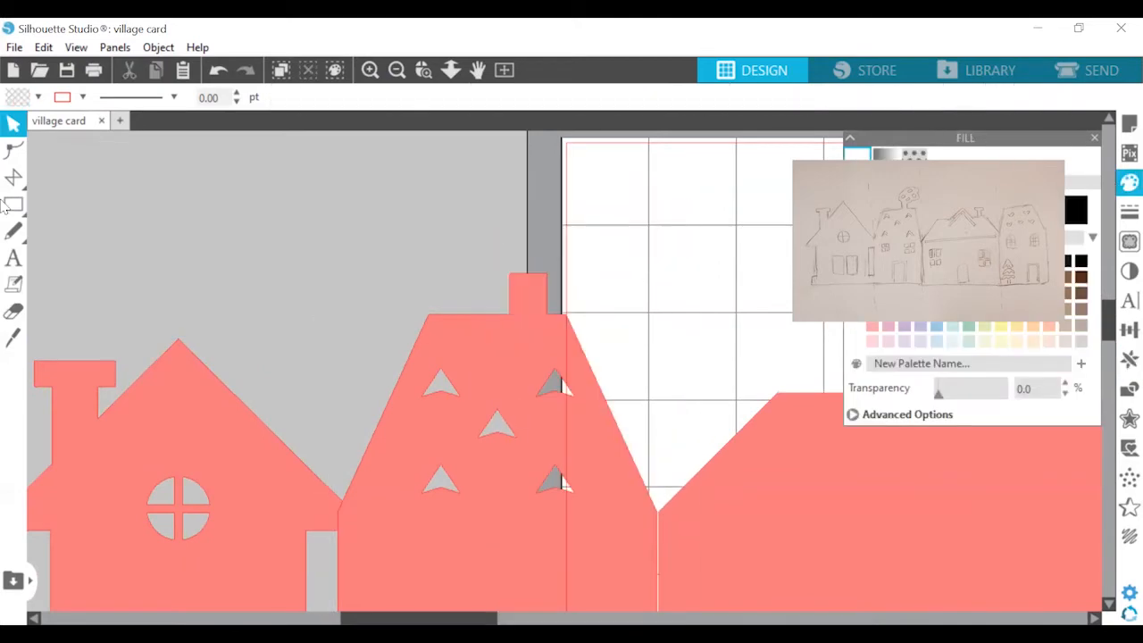
left_click(13, 231)
scroll(522, 308, "up", 1)
left_click_drag(569, 312, 565, 317)
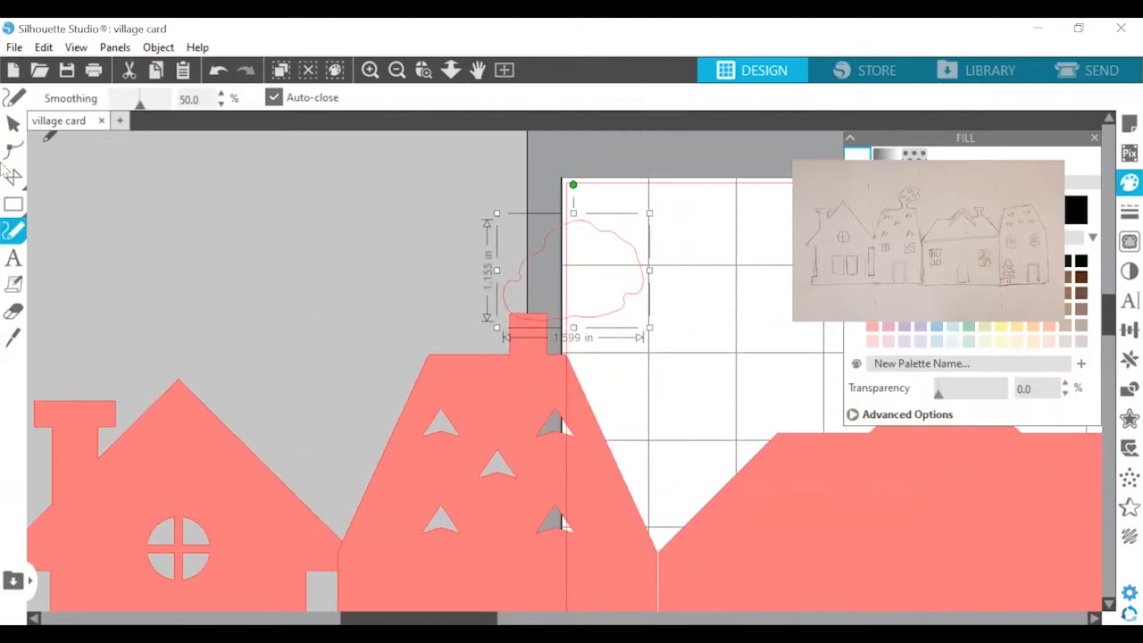
Step: Reshape the smoke cloud's outline by editing its points along the right and upper edges
left_click(14, 150)
left_click(223, 107)
left_click(654, 223)
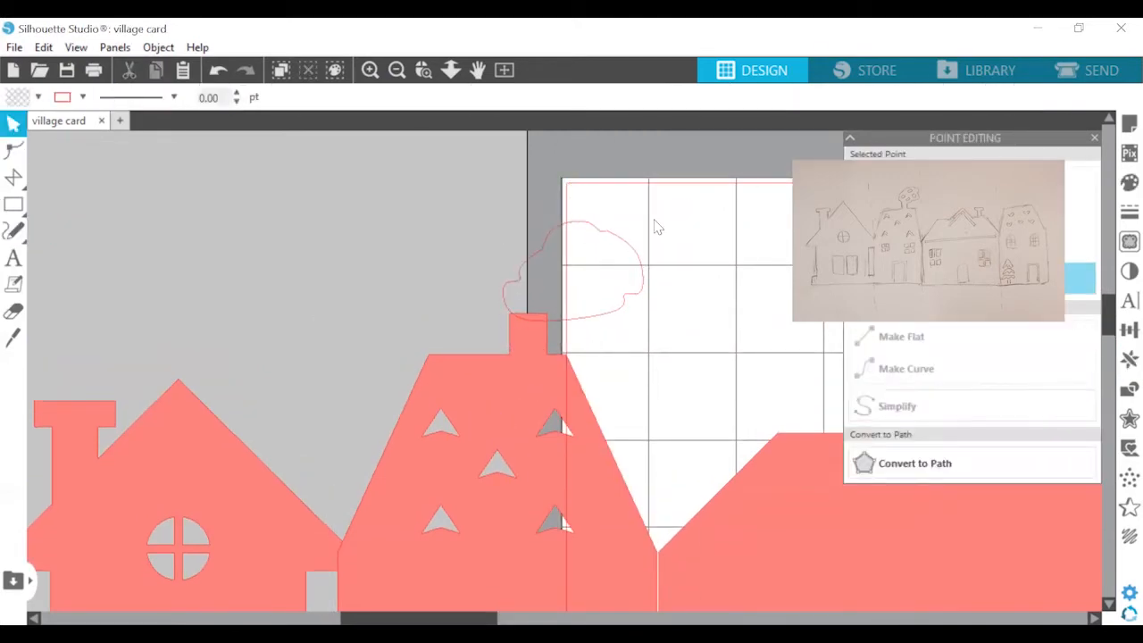
double_click(642, 268)
left_click(639, 292)
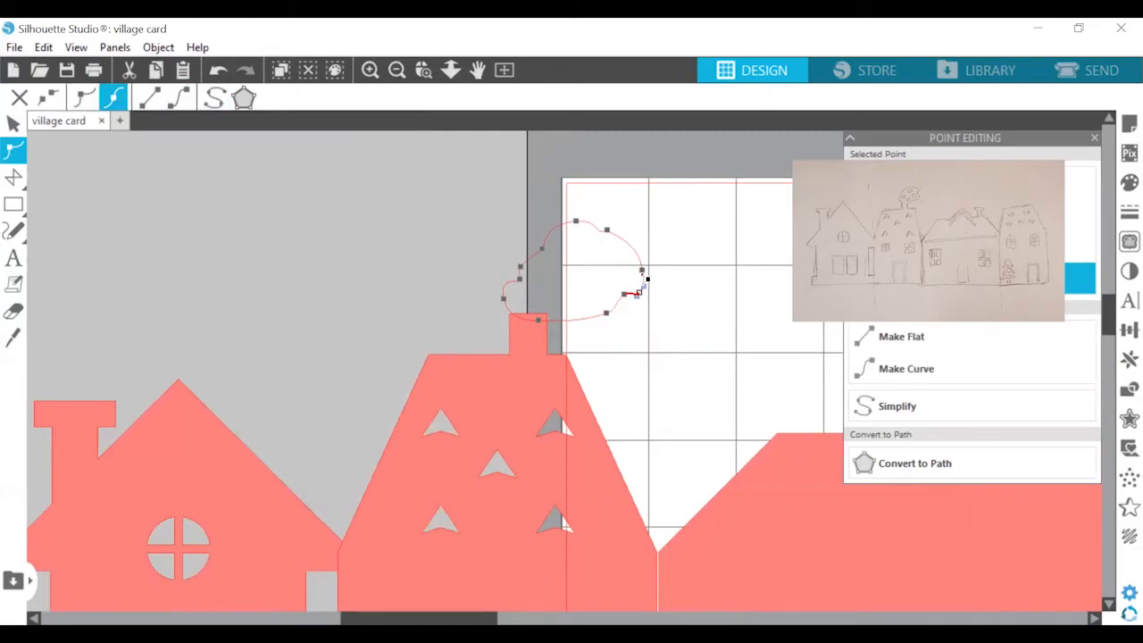
left_click(642, 271)
left_click(643, 211)
double_click(615, 234)
left_click(606, 230)
scroll(599, 224, "up", 1)
Step: Weld the smoke cloud and chimney to the second house
right_click(500, 300)
left_click(586, 423)
left_click(679, 259)
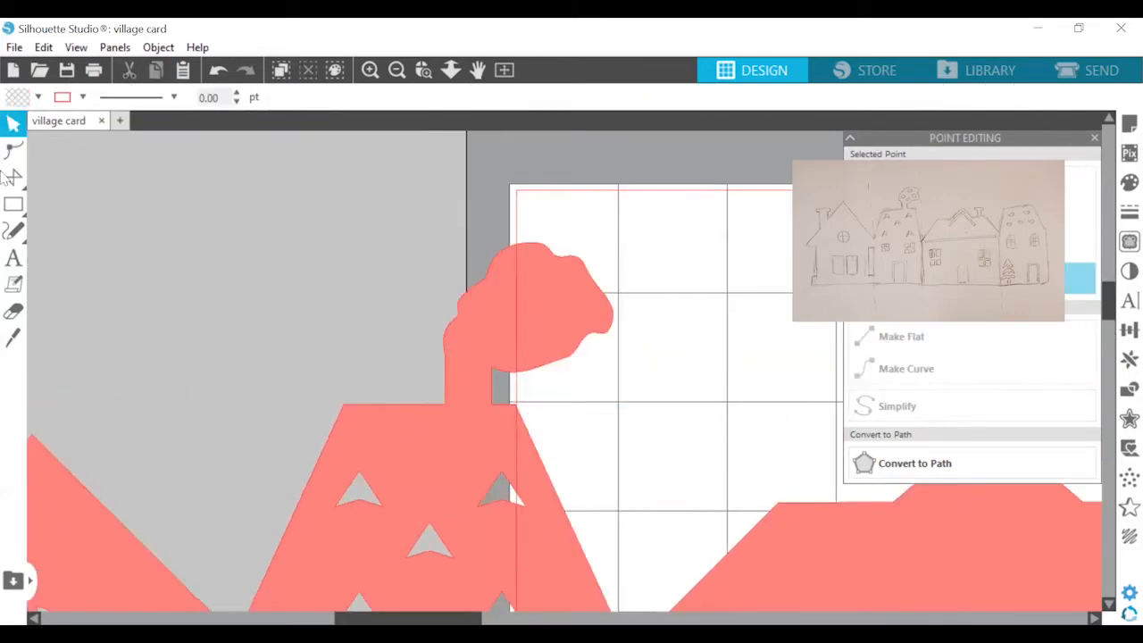
Step: Draw four small freehand shapes inside the smoke cloud and cut them out with a compound path
left_click(13, 231)
left_click_drag(489, 296, 496, 294)
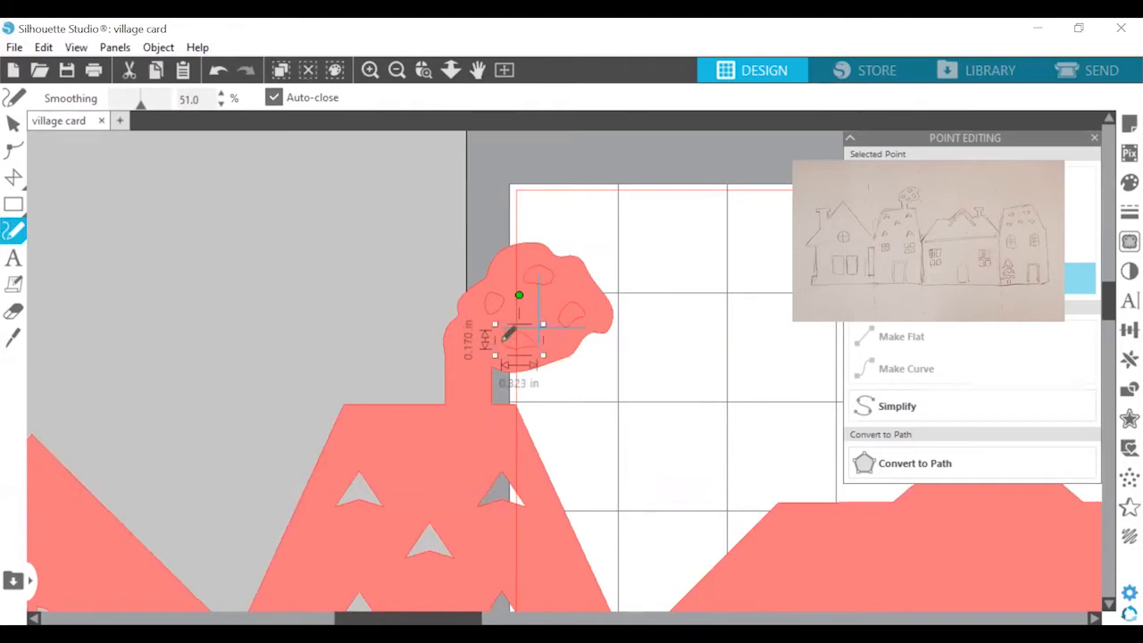
double_click(506, 336)
scroll(509, 325, "up", 5)
right_click(575, 380)
left_click(643, 508)
scroll(581, 175, "down", 6)
left_click(650, 225)
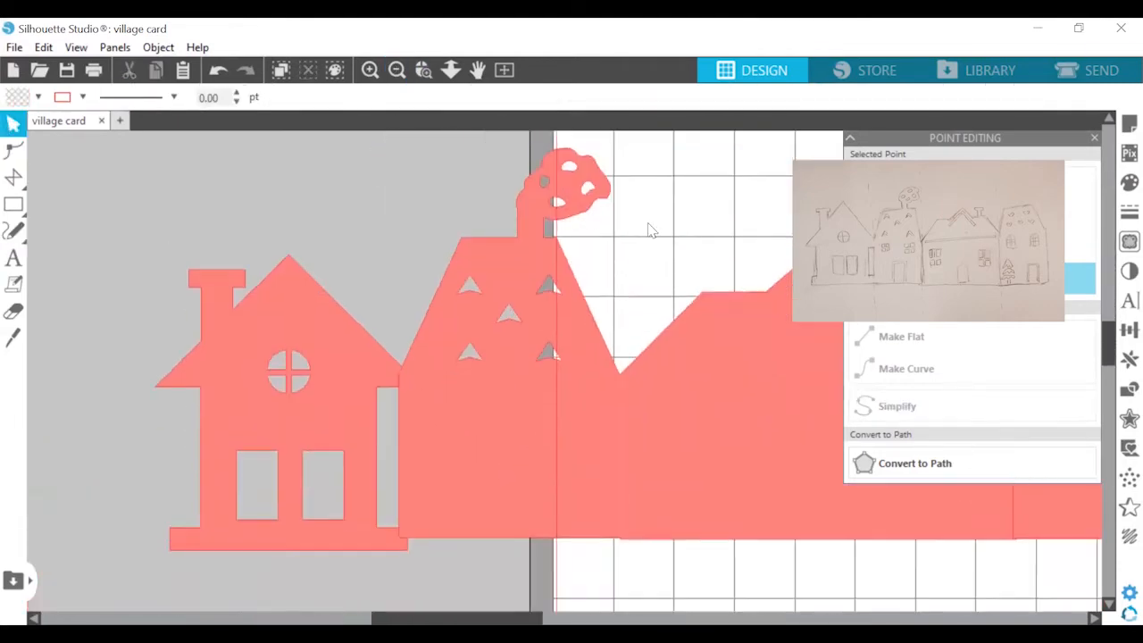
Step: Draw a window rectangle about 0.70 by 0.61 in on the left half of the second house's wall
left_click(14, 203)
left_click_drag(430, 397, 473, 439)
left_click_drag(457, 429, 462, 449)
Step: Draw a vertical bar about 0.11 by 0.71 in centred over the window and add a copy rotated 90 degrees across it
left_click(13, 202)
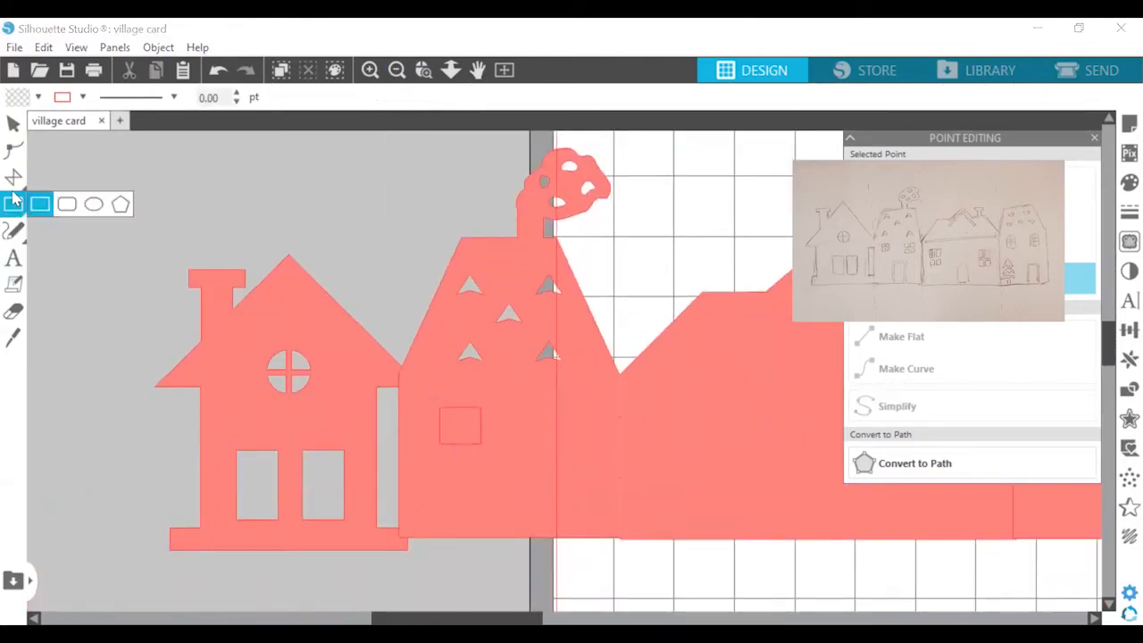
scroll(415, 466, "up", 5)
left_click_drag(539, 292, 557, 410)
left_click(501, 297, "shift")
left_click(684, 98)
left_click(712, 127)
left_click(556, 363)
left_click(1130, 360)
left_click(974, 364)
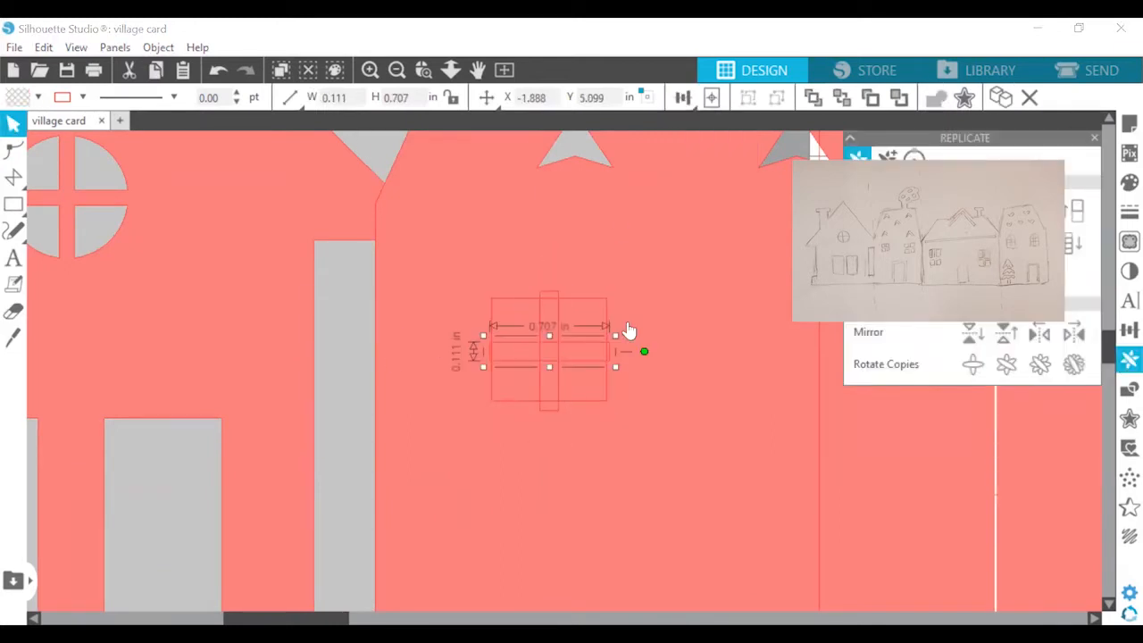
Step: Centre the horizontal bar vertically on the second house's window rectangle
left_click(683, 98)
left_click(713, 156)
left_click(218, 70)
left_click(510, 352)
left_click(514, 360)
left_click(574, 302, "shift")
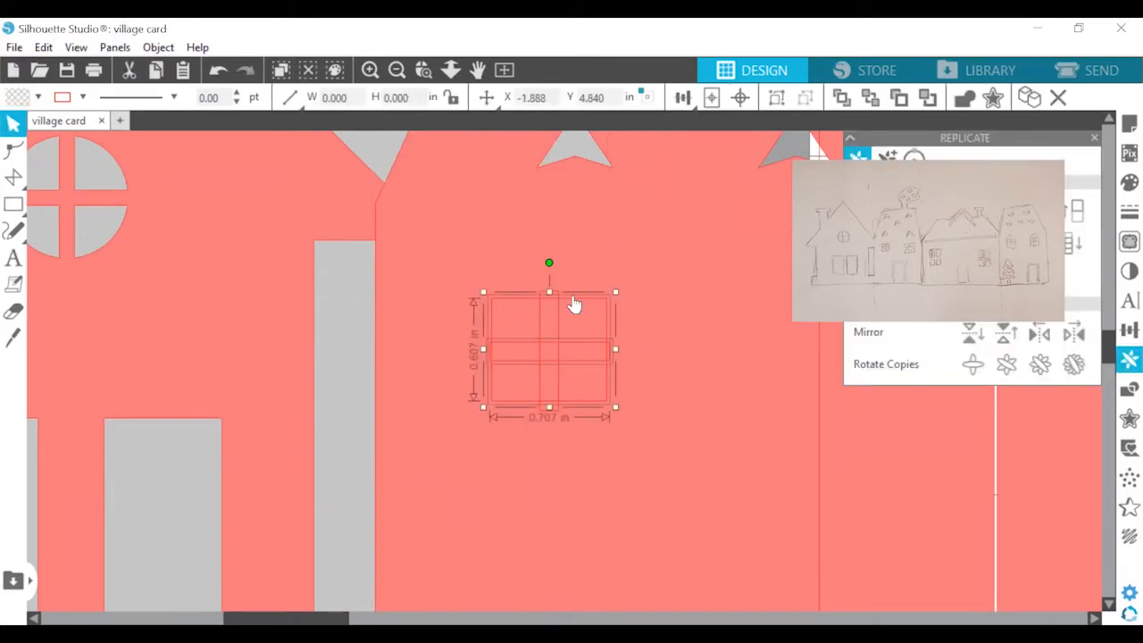
left_click(684, 98)
left_click(712, 154)
Step: Fill both crossing bars of the second house's window with light red
left_click(569, 305)
left_click(550, 323)
left_click(1130, 182)
left_click(569, 372)
left_click(513, 348)
left_click(500, 309)
left_click(491, 283)
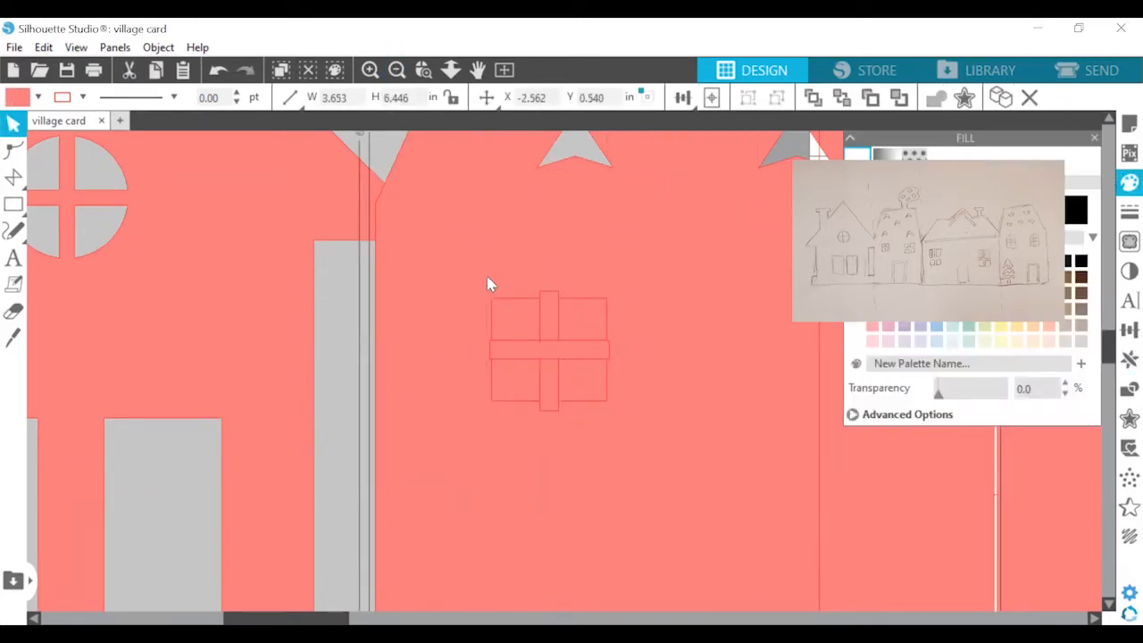
Step: Copy the window with its crossed bars and place the copy level on the right half of the second house
key("ctrl+a")
left_click(549, 349)
key("ctrl+c")
key("ctrl+v")
left_click_drag(549, 349, 816, 355)
scroll(816, 355, "down", 4)
left_click_drag(675, 357, 676, 360)
left_click_drag(546, 360, 660, 358)
left_click(765, 179)
Step: Make a compound path from the second house and both window rectangles to cut out the windows
scroll(765, 179, "up", 2)
left_click(554, 403)
left_click(546, 434, "shift")
right_click(552, 401)
left_click(612, 507)
double_click(657, 425)
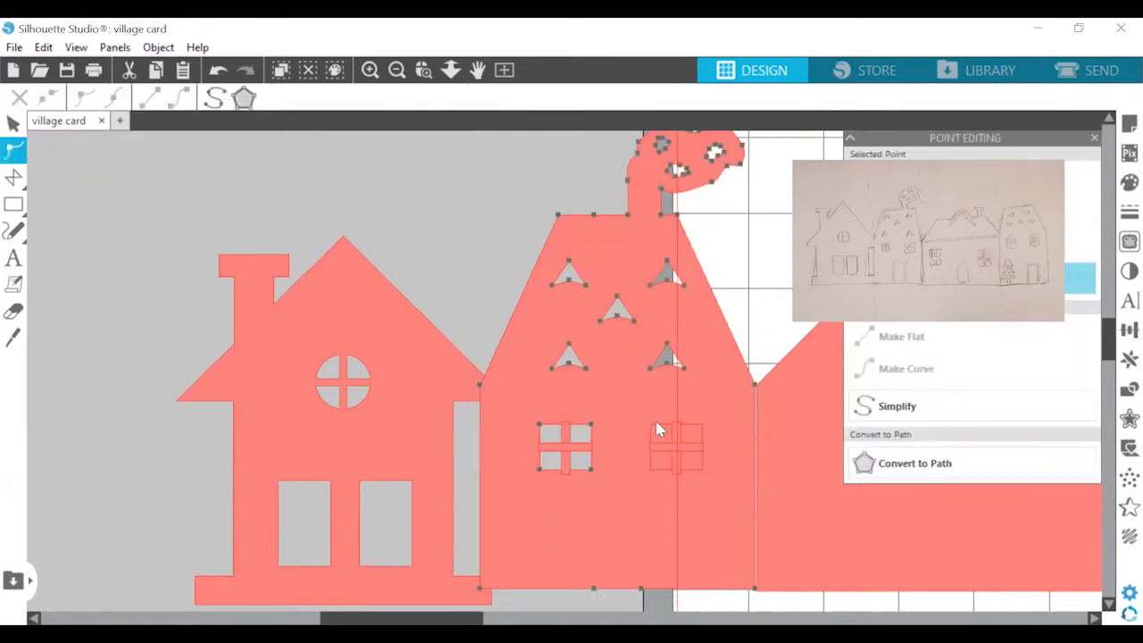
right_click(650, 421)
left_click(715, 506)
Step: Weld the crossed bars of both windows to the second house
left_click(566, 434)
left_click(587, 448, "shift")
left_click(625, 438, "shift")
right_click(637, 452)
left_click(680, 437)
left_click(719, 379, "shift")
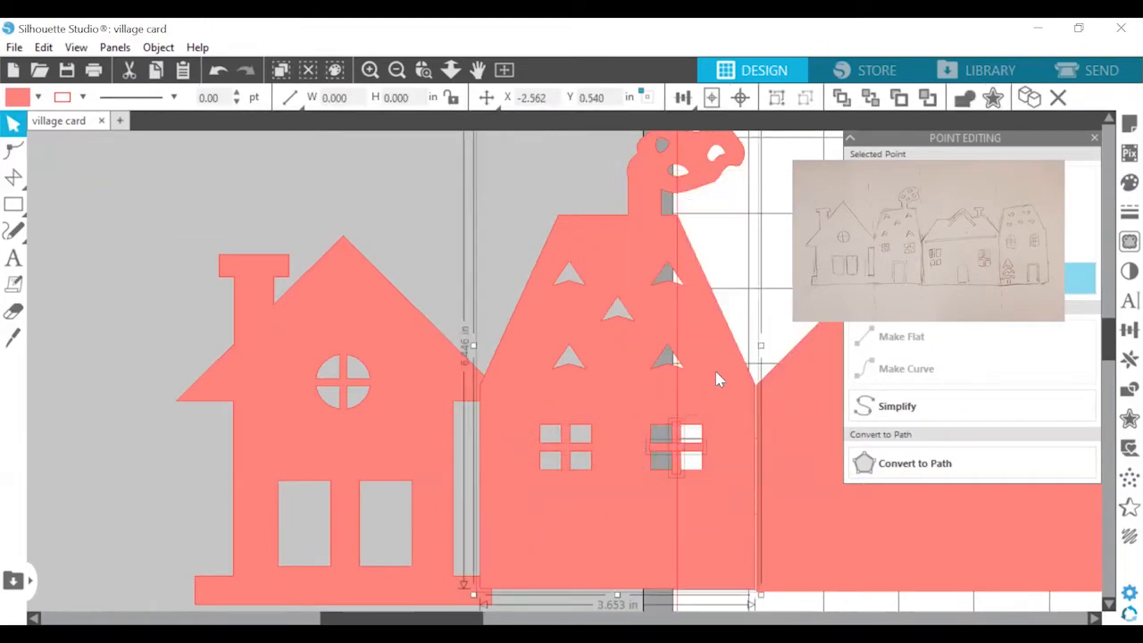
right_click(719, 379)
left_click(778, 513)
left_click(775, 242)
Step: Draw a door at the second house's base as an outer rectangle about 0.74 by 1.12 in with an inner one about 0.58 by 1.00 in
scroll(775, 242, "down", 2)
left_click(14, 203)
left_click_drag(584, 564, 653, 463)
mouse_move(647, 541)
left_mouse_down()
mouse_move(652, 476)
mouse_move(647, 486)
left_mouse_up()
left_click(14, 203)
mouse_move(595, 428)
left_mouse_down()
mouse_move(640, 512)
mouse_move(757, 561)
left_mouse_up()
left_click(13, 203)
left_click(13, 203)
left_click_drag(648, 549, 661, 580)
left_click_drag(592, 529, 823, 570)
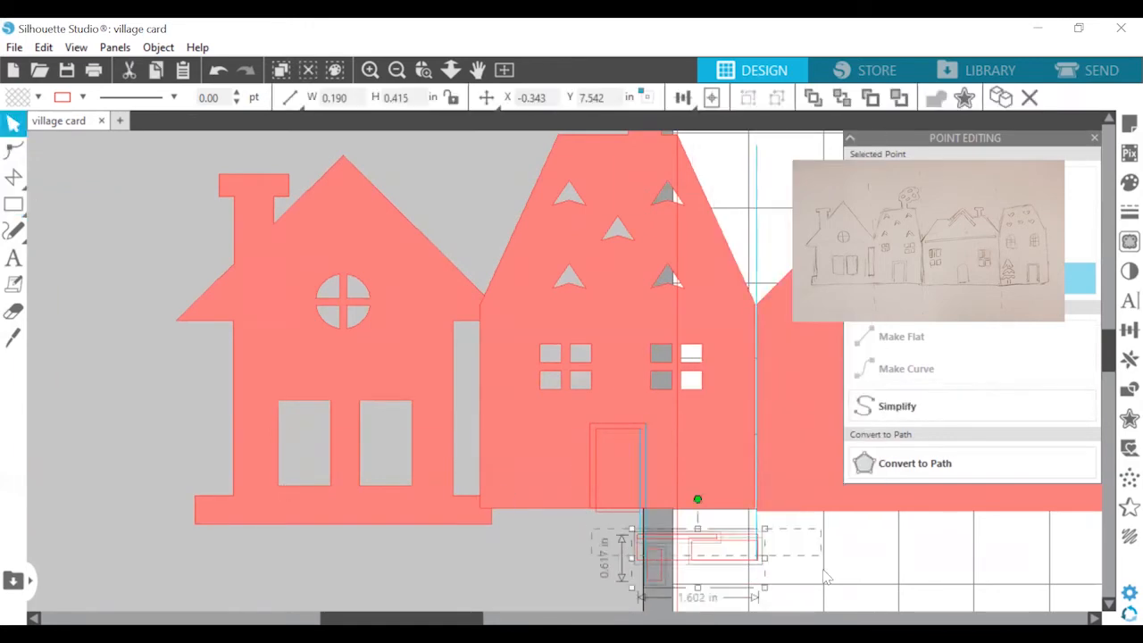
key("Delete")
Step: Move the two door rectangles off the second house onto the empty area below it
left_click(600, 429)
left_click(423, 69)
left_click_drag(454, 400, 837, 544)
left_click(408, 464)
mouse_move(426, 464)
left_mouse_down()
mouse_move(599, 555)
mouse_move(424, 480)
left_mouse_up()
left_click(217, 70)
scroll(426, 483, "down", 3)
left_click_drag(429, 236, 384, 534)
left_click_drag(671, 331, 443, 529)
Step: Centre the inner door rectangle horizontally and vertically inside the outer one
left_click(510, 299)
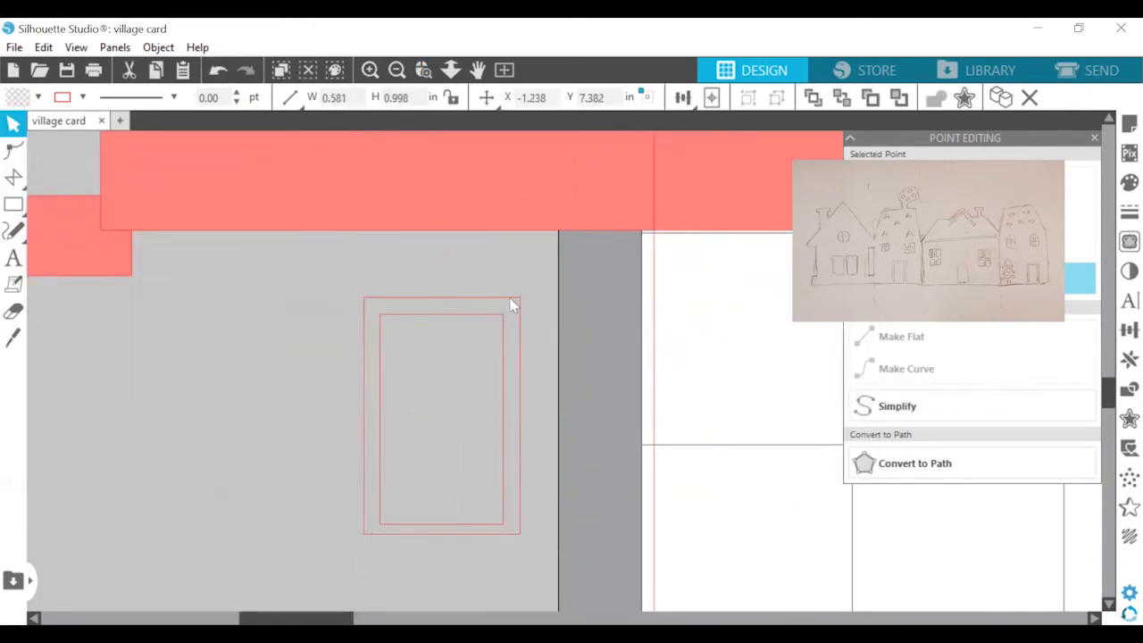
left_click(510, 299, "shift")
left_click(683, 97)
left_click(712, 125)
left_click_drag(543, 264, 388, 536)
left_click(683, 98)
left_click(711, 152)
Step: Turn the door rectangles into a light red frame, cut off its lower edge with the Knife tool and delete that piece
left_click_drag(548, 268, 384, 544)
left_click(1130, 182)
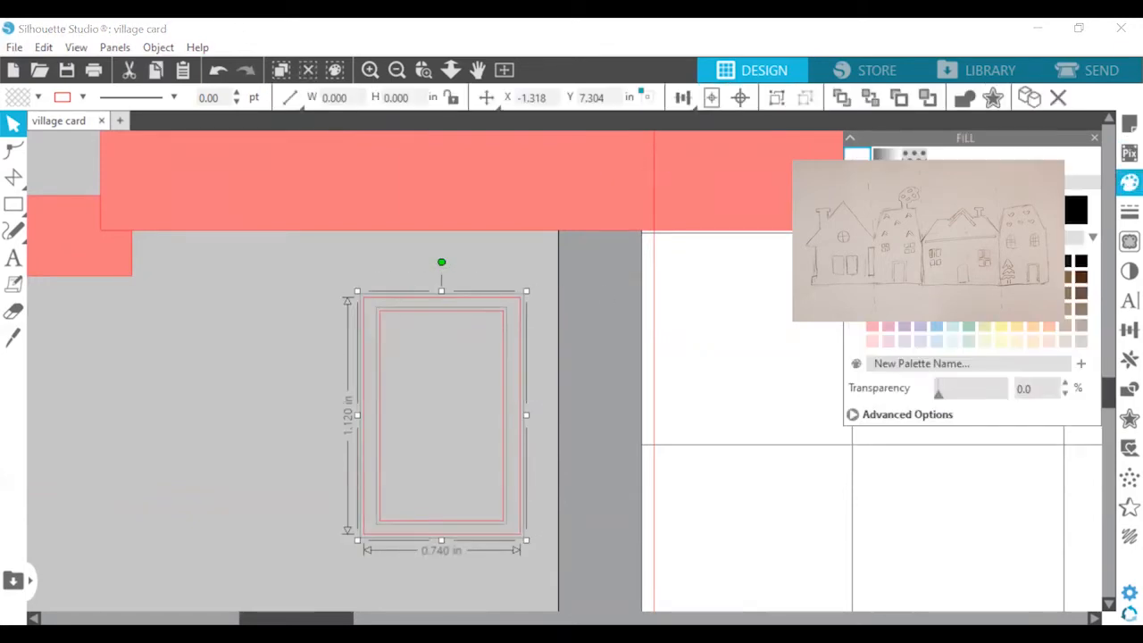
left_click(14, 338)
scroll(195, 375, "down", 2)
left_click(13, 123)
left_click_drag(358, 453, 567, 322)
left_click(395, 471)
key("Delete")
Step: Place the open door frame at the second house's base between the windows and cut it out with a compound path
scroll(429, 447, "up", 8)
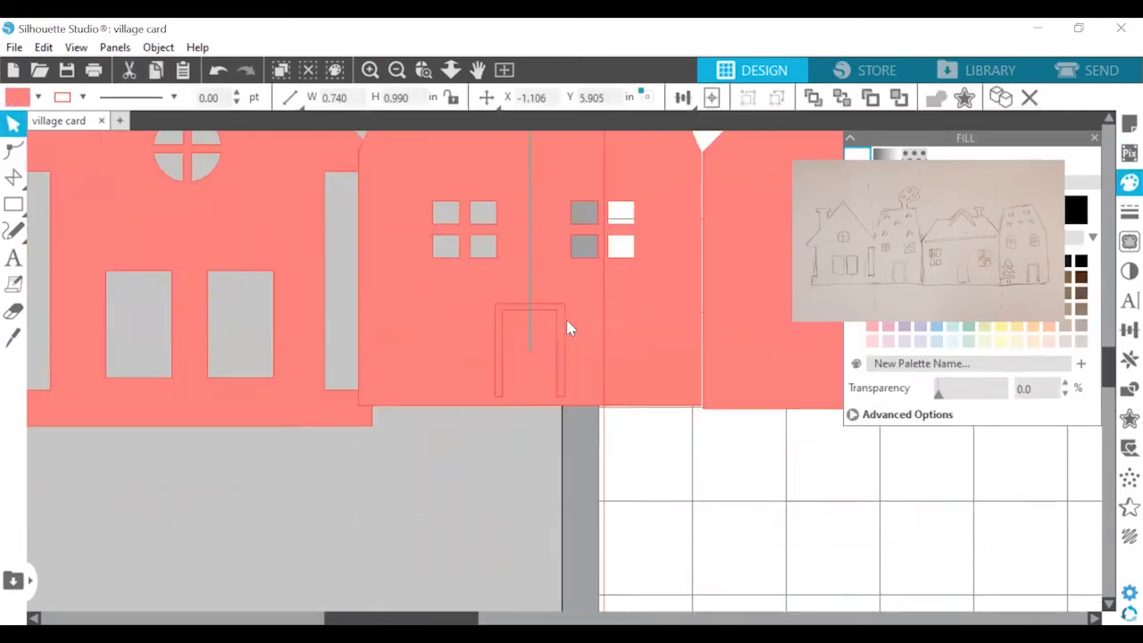
key("Escape")
left_click(397, 70)
left_click(396, 70)
Step: Draw a window rectangle about 0.74 by 1.01 in on the left side of the third house's wall
left_click_drag(487, 618, 538, 618)
left_click(371, 70)
scroll(639, 398, "up", 2)
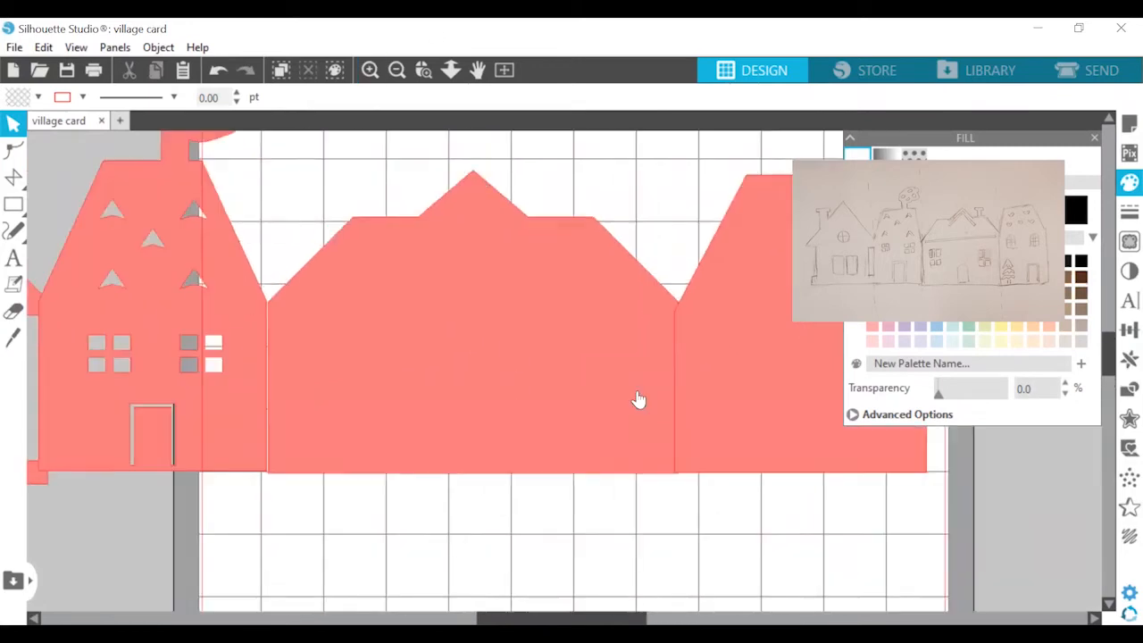
scroll(639, 399, "up", 1)
left_click_drag(384, 447, 364, 446)
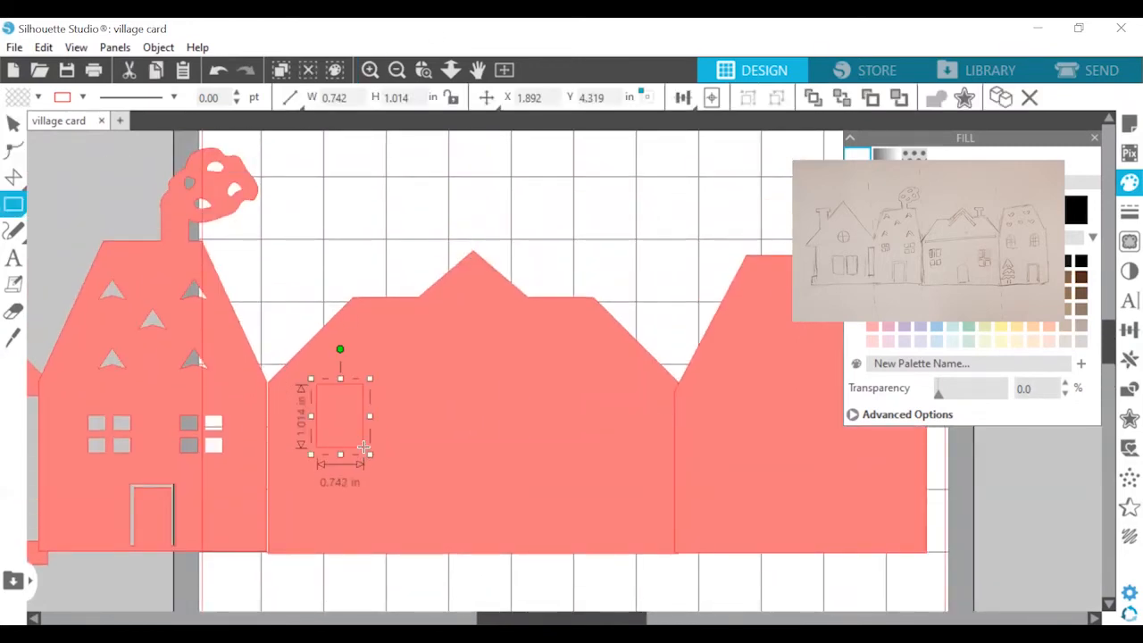
Step: Copy the window rectangle level to the right side of the third house and space the two windows evenly
left_click(397, 71)
left_click(13, 123)
left_click_drag(433, 379, 438, 378)
left_click_drag(476, 420, 571, 395)
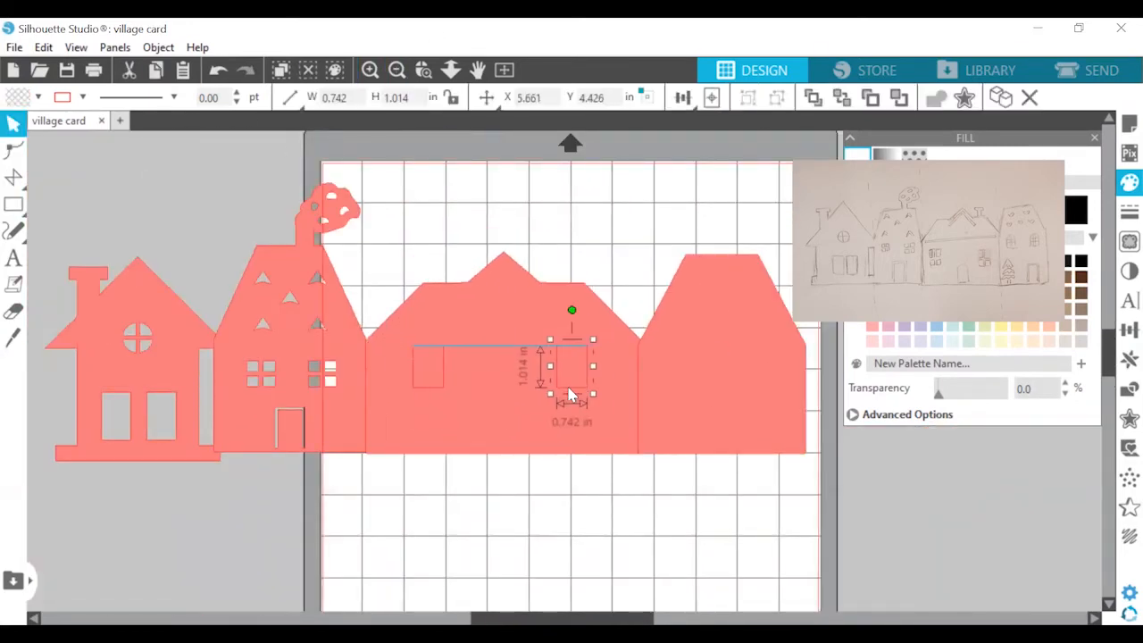
left_click(431, 368)
left_click(218, 71)
left_click_drag(444, 368, 453, 368)
left_click(645, 141)
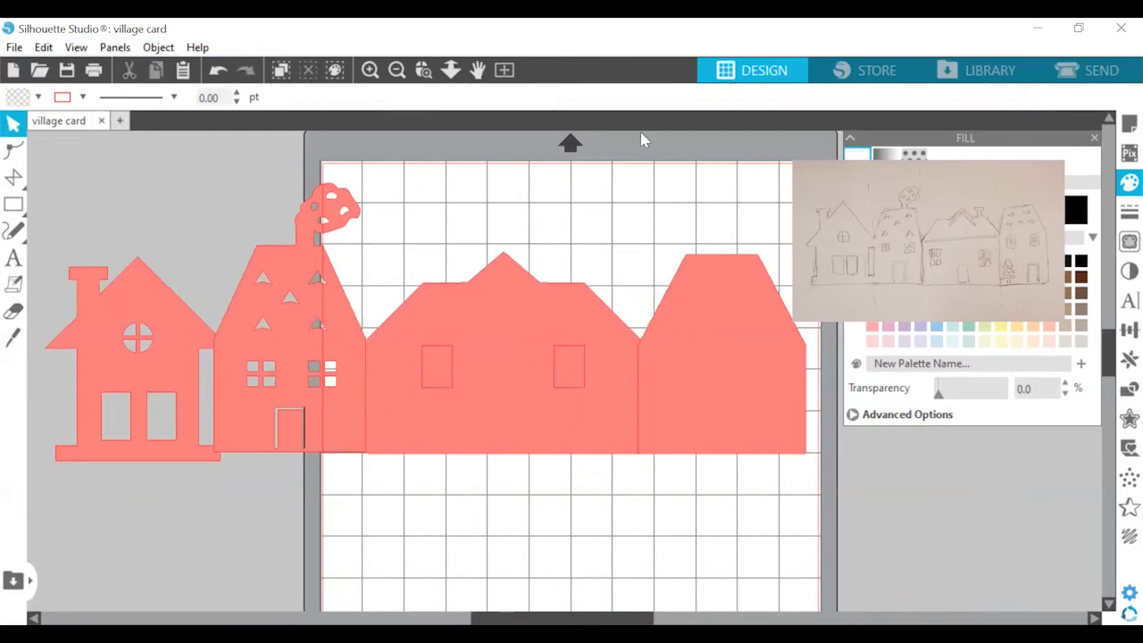
left_click(218, 70)
Step: Draw a vertical bar about 0.15 by 1.29 in centred over the third house's left window and add a copy rotated 90 degrees
scroll(357, 364, "up", 3)
left_click_drag(573, 300, 591, 451)
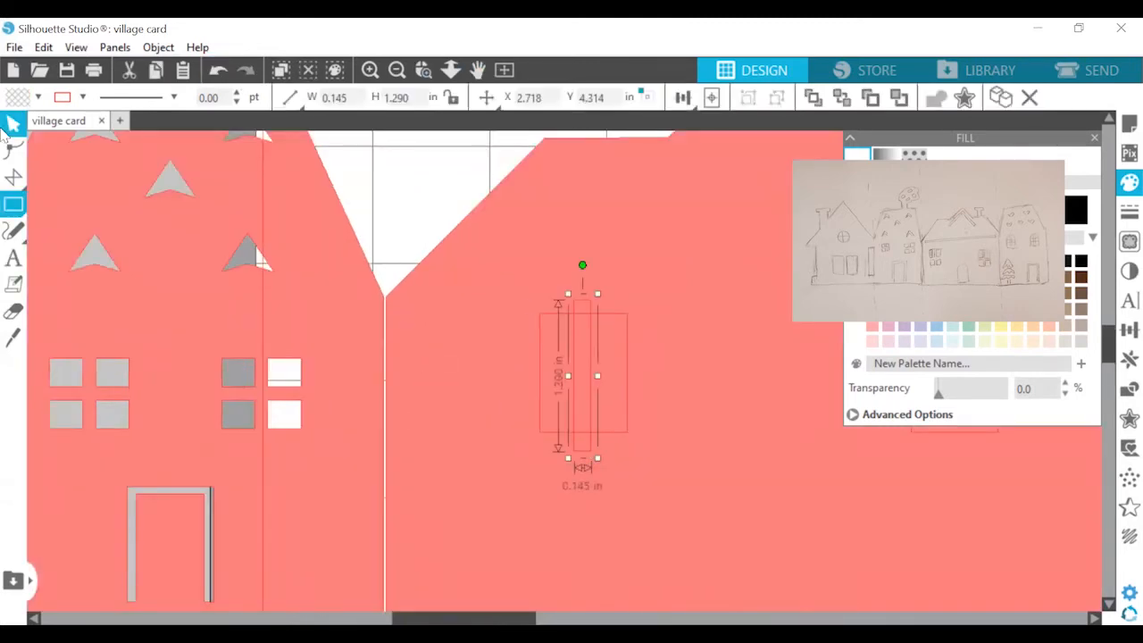
left_click(554, 393, "shift")
left_click(582, 375)
left_click(1129, 360)
left_click(974, 362)
Step: Centre the horizontal bar vertically on the third house's left window rectangle
left_click(554, 411, "shift")
left_click(683, 98)
left_click(712, 156)
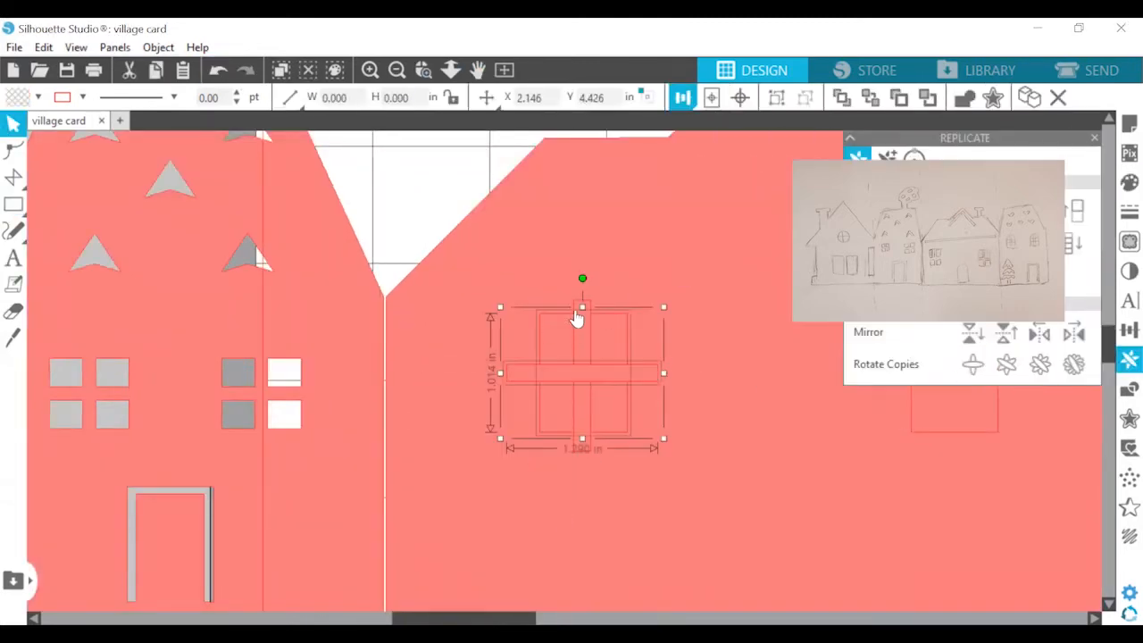
Step: Paste a copy of the left window with its filled bars on the third house's right side and delete the plain rectangle there
left_click(578, 310, "shift")
key("ctrl+v")
scroll(577, 375, "right", 3)
double_click(586, 317)
left_click(586, 320)
left_click(567, 313)
key("Delete")
Step: Move the right window with its crossing bars up level with the third house's left window
left_click(576, 400)
left_click(592, 433, "shift")
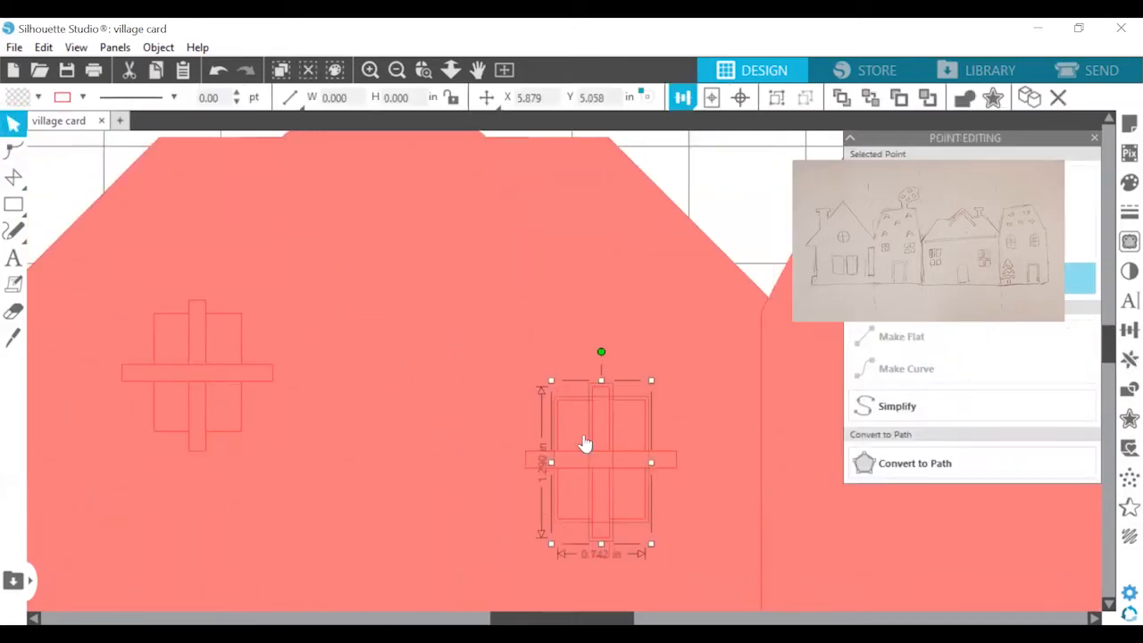
left_click(740, 208)
left_click(581, 400)
left_click_drag(600, 460, 577, 360)
scroll(579, 268, "down", 2)
Step: Cut the third house away to line up the right window with the left one, and paste the house back
left_click(607, 259)
left_click(539, 319)
key("ctrl+x")
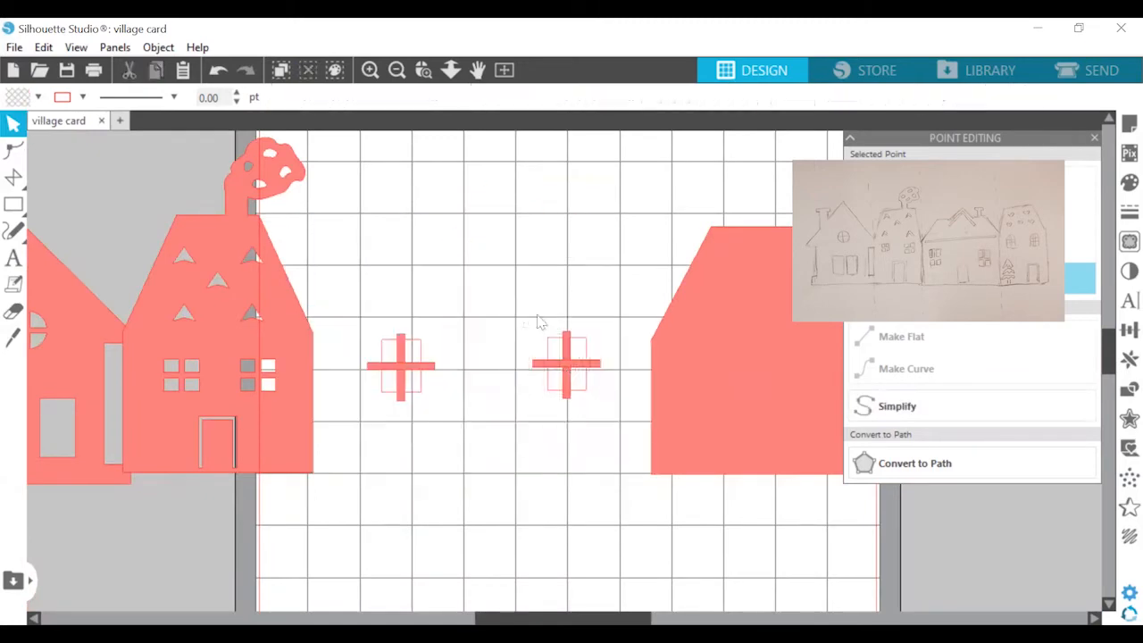
left_click_drag(539, 320, 599, 406)
left_click_drag(580, 365, 576, 367)
key("ctrl+v")
Step: Make a compound path of the third house and its left window to cut out the panes around the bars
left_click_drag(471, 273, 380, 286)
left_click(386, 347, "shift")
key("ctrl+e")
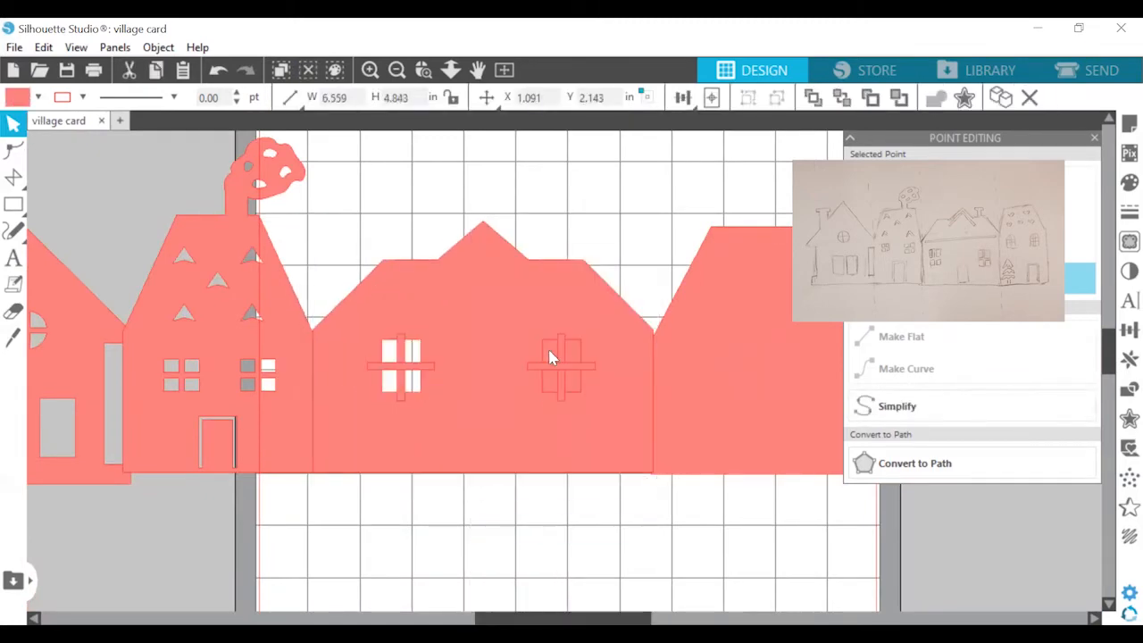
Step: Cut the right window's panes out of the third house, keeping the crossing bars solid
right_click(549, 356)
left_click(549, 344)
left_click(549, 345, "shift")
left_click(551, 351)
left_click(550, 351)
right_click(551, 351)
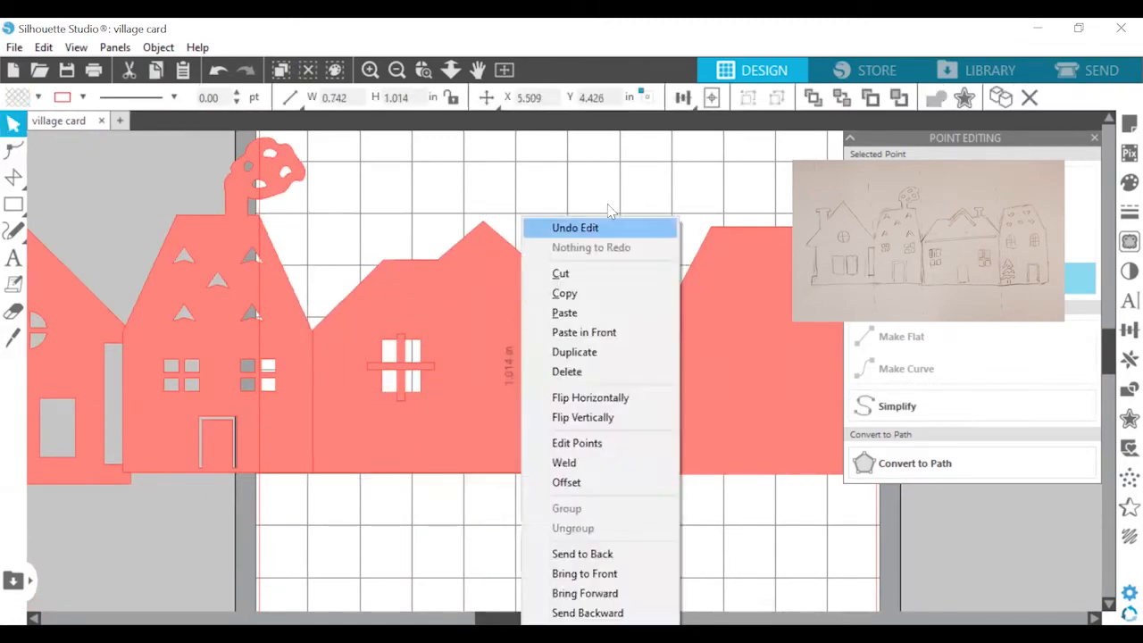
left_click(527, 303, "shift")
right_click(527, 348)
left_click(567, 508)
scroll(616, 413, "up", 2)
Step: Draw an upright ellipse about 2.32 by 3.37 in on the empty page area below the third house
left_click(683, 182)
left_click(396, 70)
scroll(571, 371, "down", 3)
left_click(14, 205)
left_click(93, 204)
left_click_drag(474, 295, 593, 470)
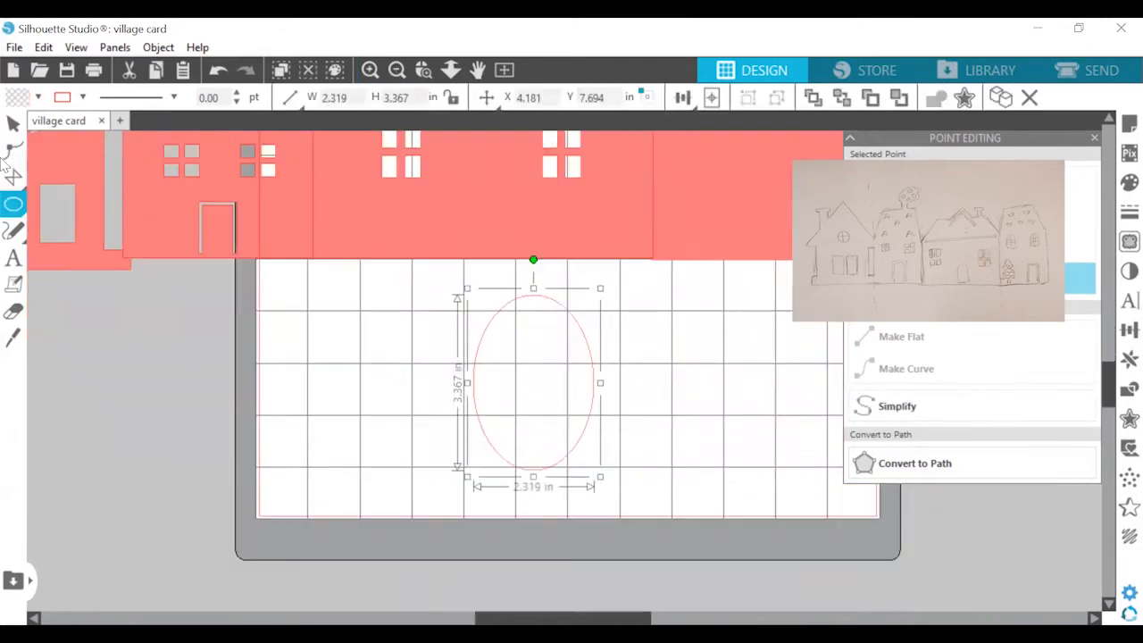
Step: Edit the ellipse's bottom point, stretching both curve handles outward to flatten and widen the lower curve
left_click(14, 150)
left_click(533, 294)
left_click(909, 248)
left_click_drag(566, 295, 584, 285)
left_click(214, 71)
left_click(906, 369)
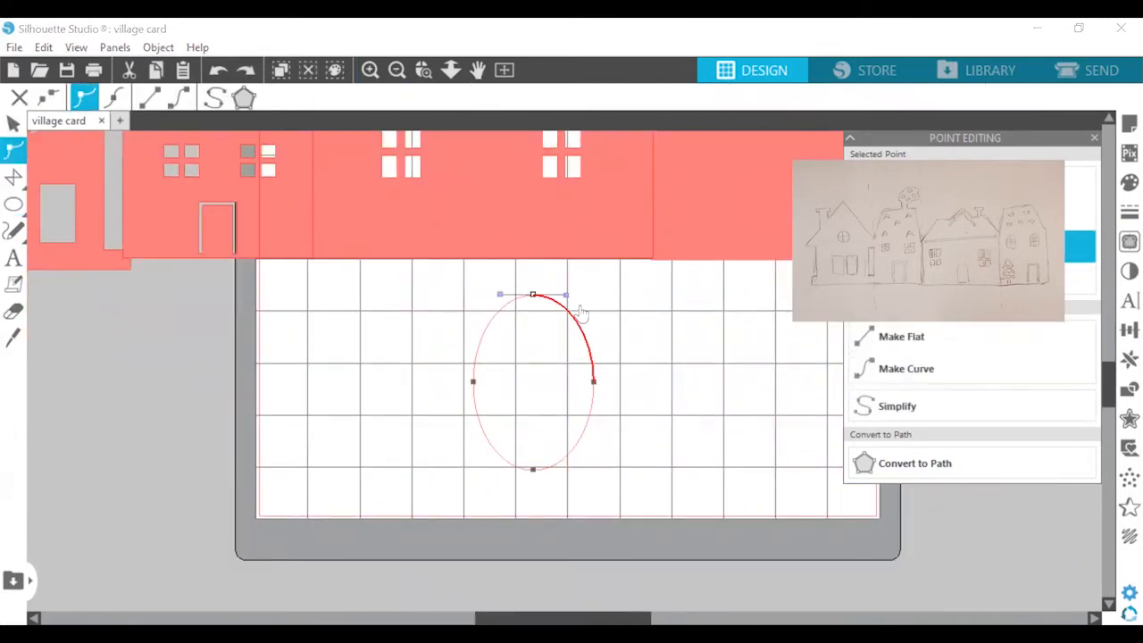
left_click(533, 468)
left_click_drag(500, 469, 467, 474)
left_click_drag(588, 470, 598, 470)
left_click(13, 123)
left_click(152, 263)
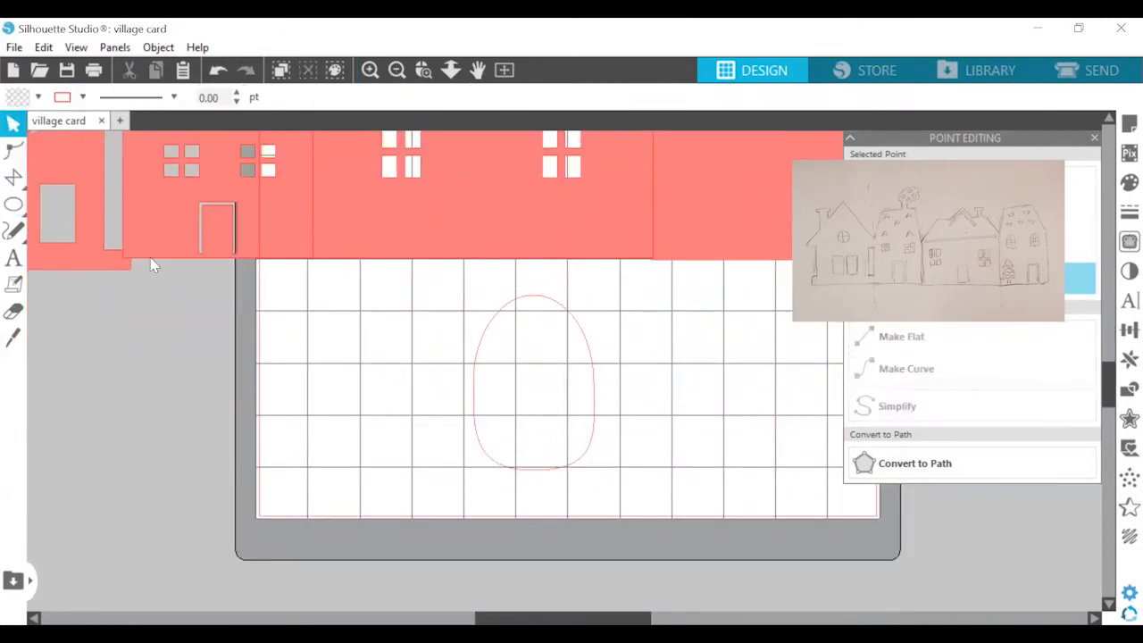
Step: Draw a rectangle about 2.35 by 2.11 in over the lower part of the reshaped ellipse
left_click(13, 204)
left_click(39, 204)
left_click_drag(473, 369, 594, 513)
left_click(237, 337)
left_click(559, 304)
left_click_drag(637, 283, 566, 463)
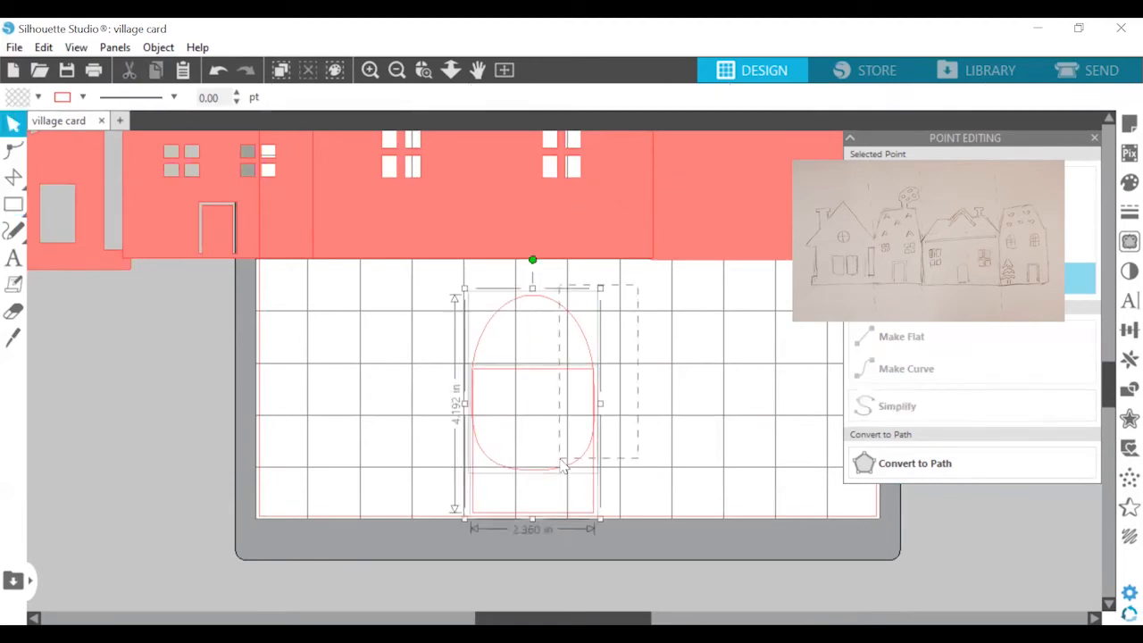
left_click(594, 487)
left_click_drag(533, 520, 533, 486)
left_click_drag(638, 283, 566, 464)
left_click(1130, 182)
left_click(872, 311)
left_click(936, 98)
left_click(218, 70)
left_click_drag(457, 287, 631, 459)
left_click(361, 518)
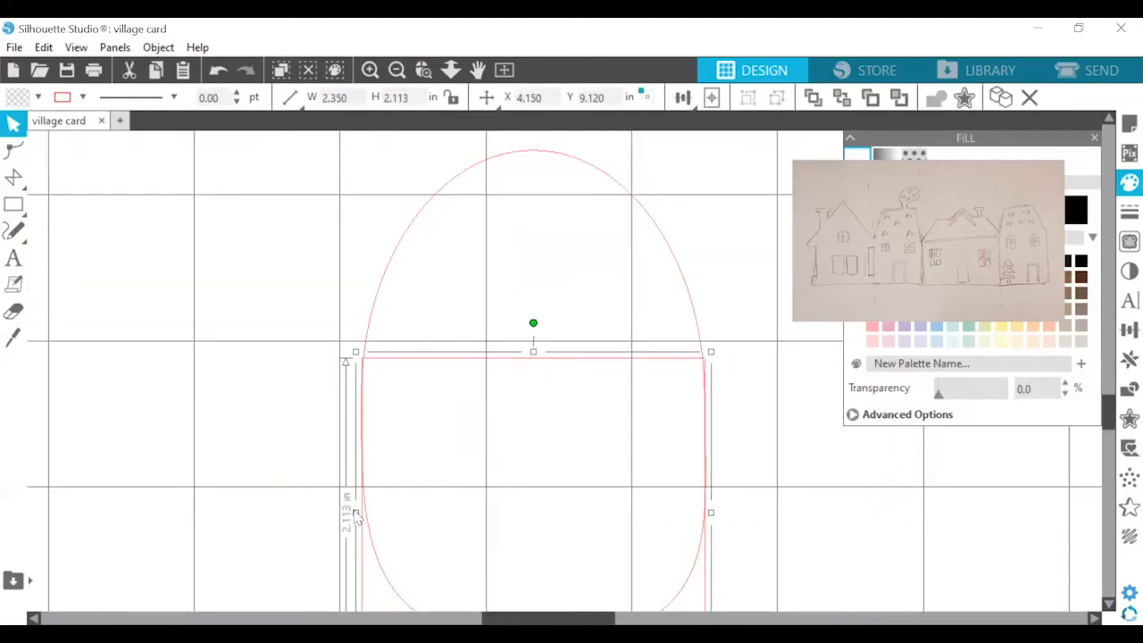
double_click(699, 333)
left_click(694, 313)
left_click_drag(656, 234, 647, 221)
key("ctrl+z")
key("ctrl+z")
left_click(13, 123)
Step: Widen the ellipse to about 2.40 in to overlap the rectangle's sides and weld both into one filled door shape
left_click_drag(711, 396, 717, 397)
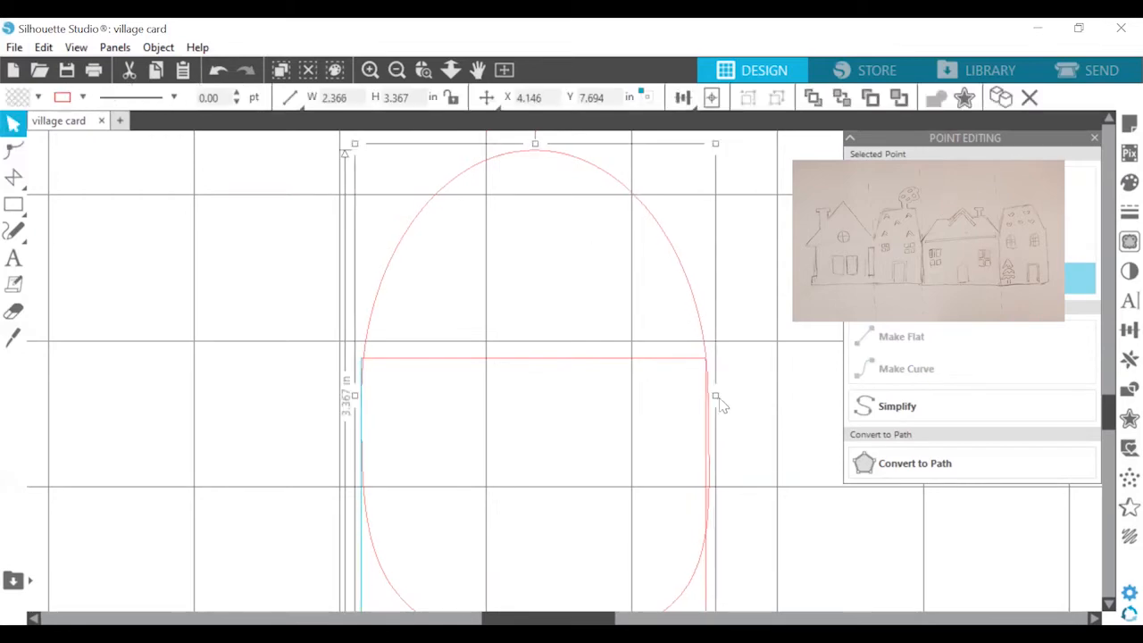
left_click_drag(355, 396, 352, 395)
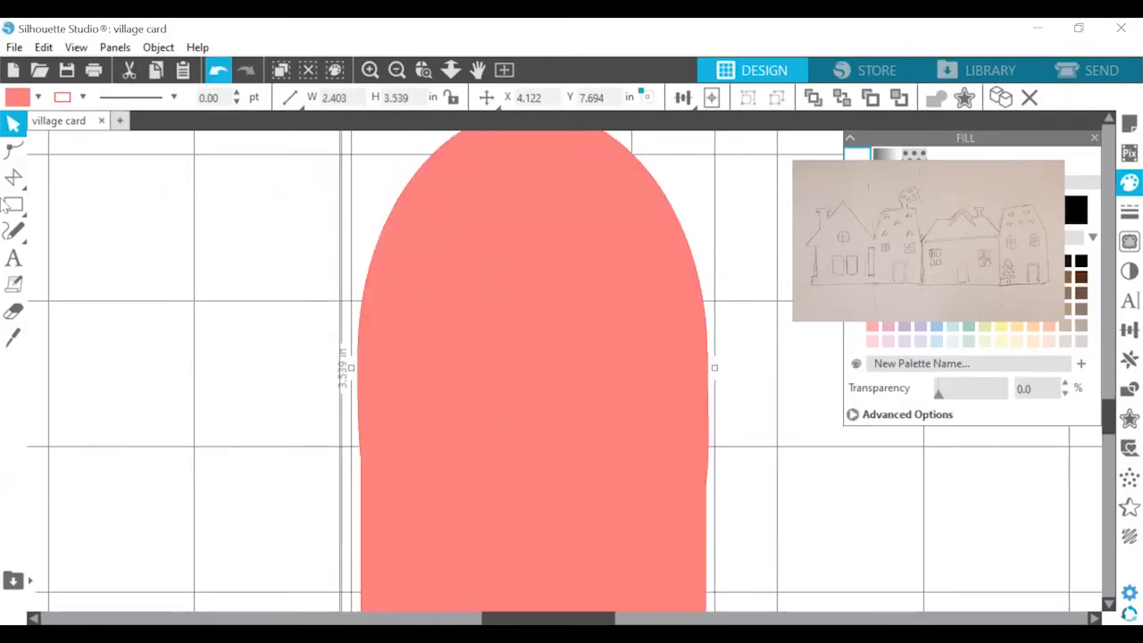
Step: Slice the bulging sliver off the door's left edge with the Knife, delete it and edit the points along that edge
left_click(13, 337)
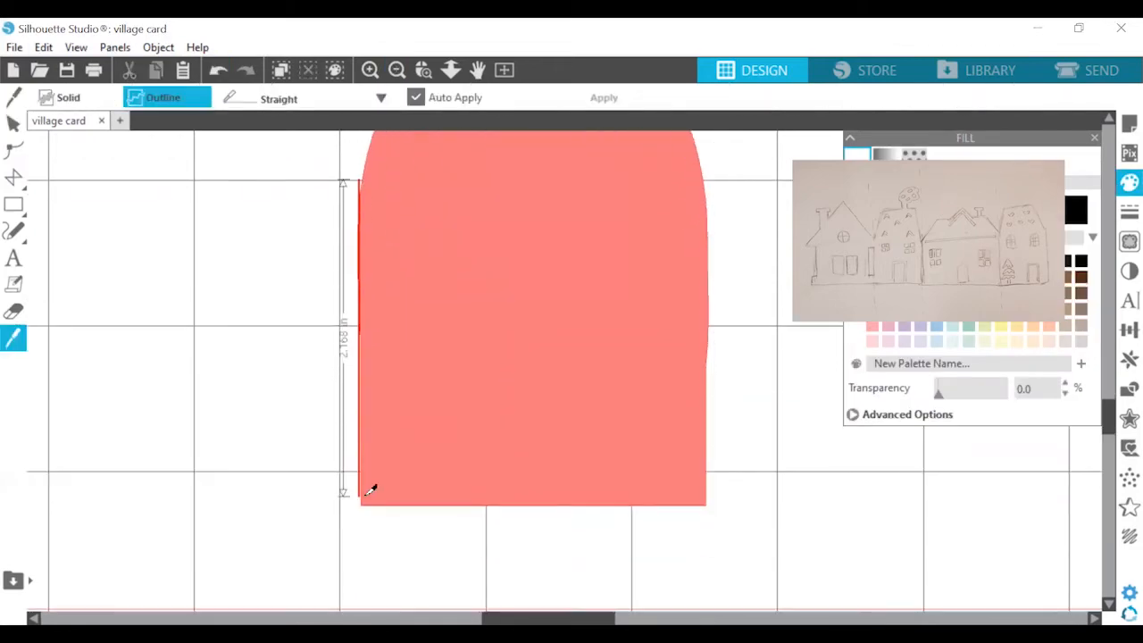
left_click(13, 123)
left_click_drag(363, 358, 309, 364)
key("Delete")
scroll(355, 250, "up", 1)
double_click(383, 277)
left_click(368, 257)
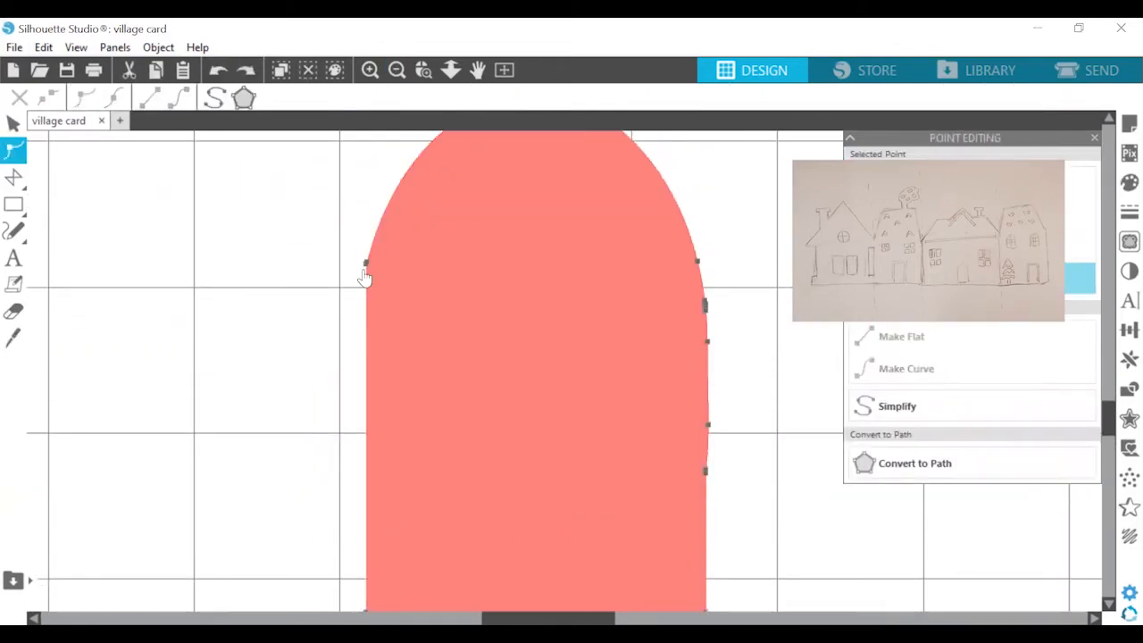
left_click_drag(174, 205, 235, 224)
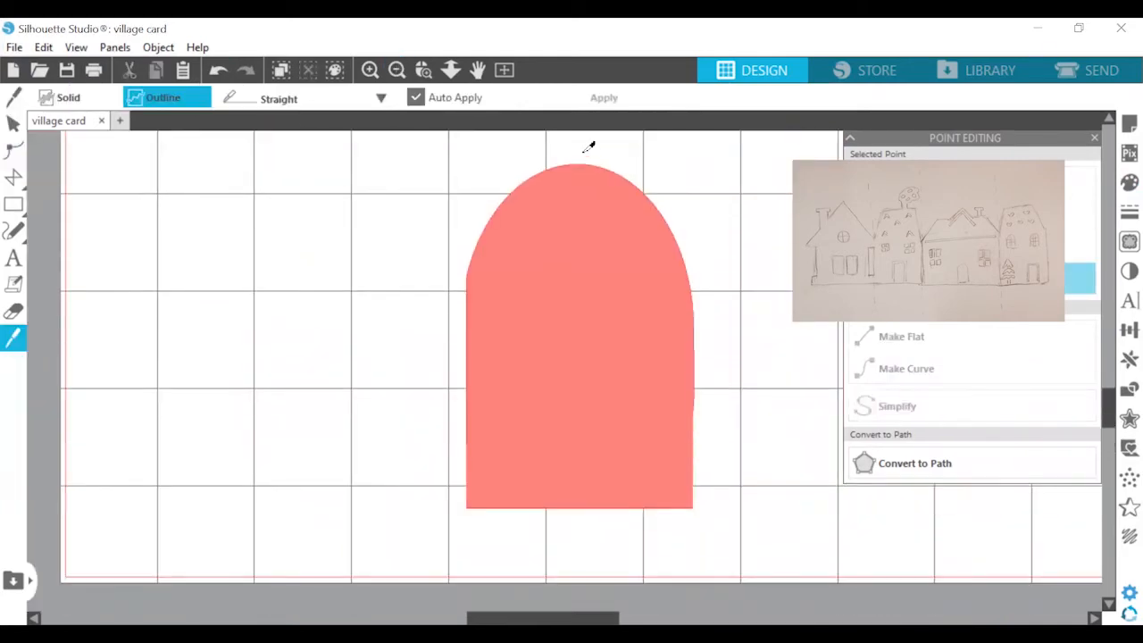
Step: Slice the door shape vertically down its middle with the Knife and delete the right half
left_click_drag(584, 153, 583, 535)
left_click(13, 123)
left_click(622, 316)
key("Delete")
Step: Mirror the left half to the right to complete the arched door and cut it out of the third house's bottom centre
left_click(536, 330)
left_click(1130, 359)
left_click(1074, 333)
left_click(720, 445)
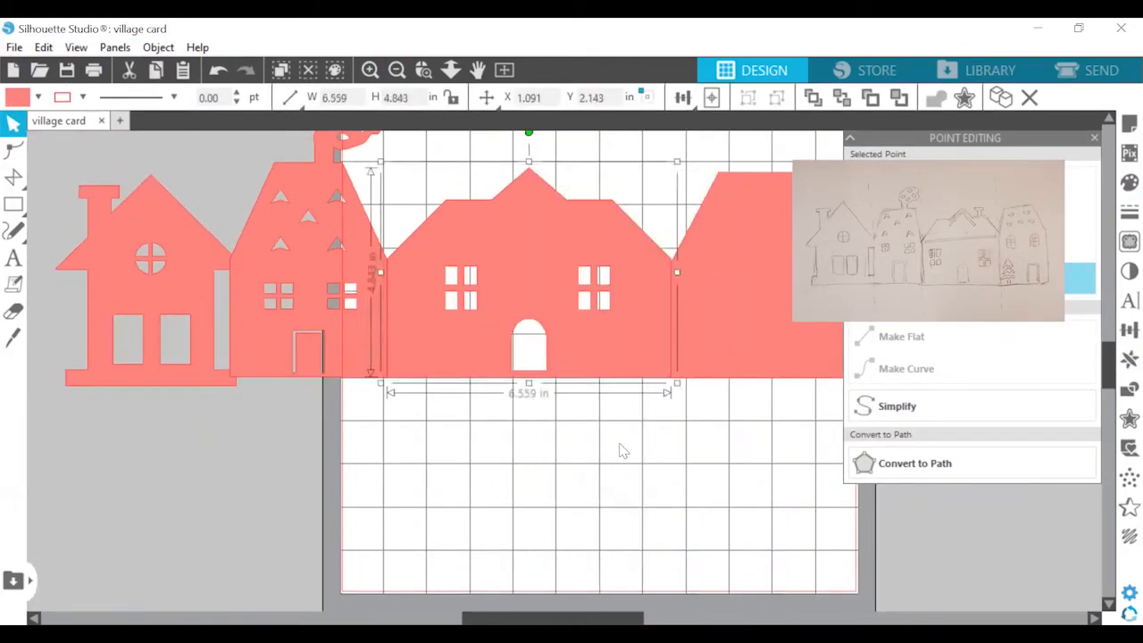
left_click(624, 451)
Step: Draw two slanting bars parallel to the third house's gable edges and add a small polygon joining them at the peak
left_click(424, 70)
left_click_drag(461, 163, 667, 256)
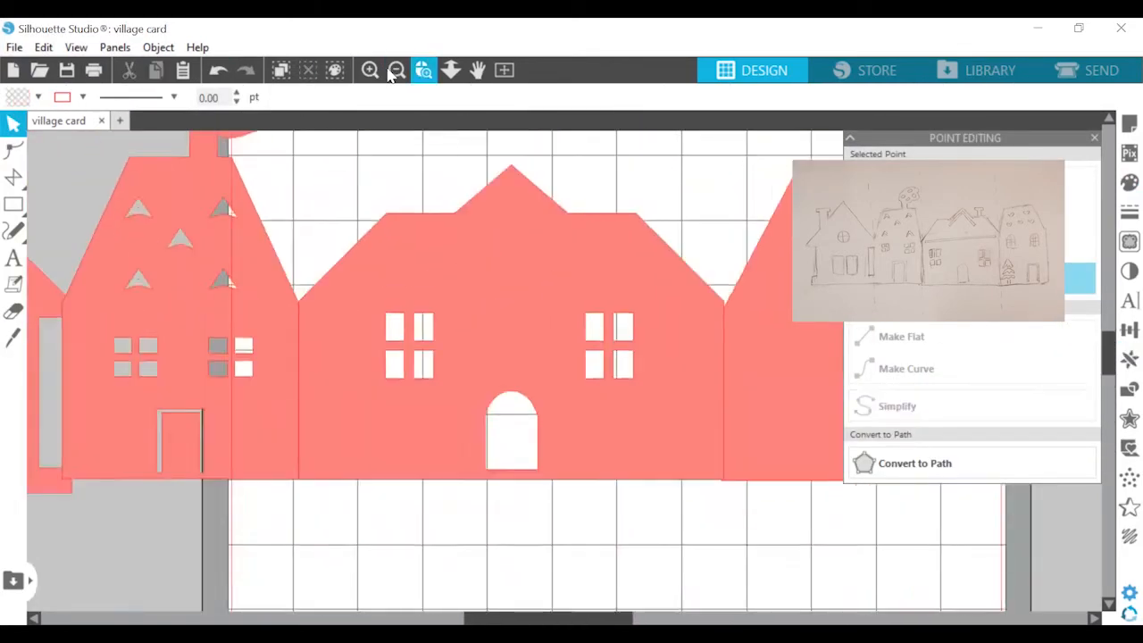
left_click(13, 178)
left_click(384, 173)
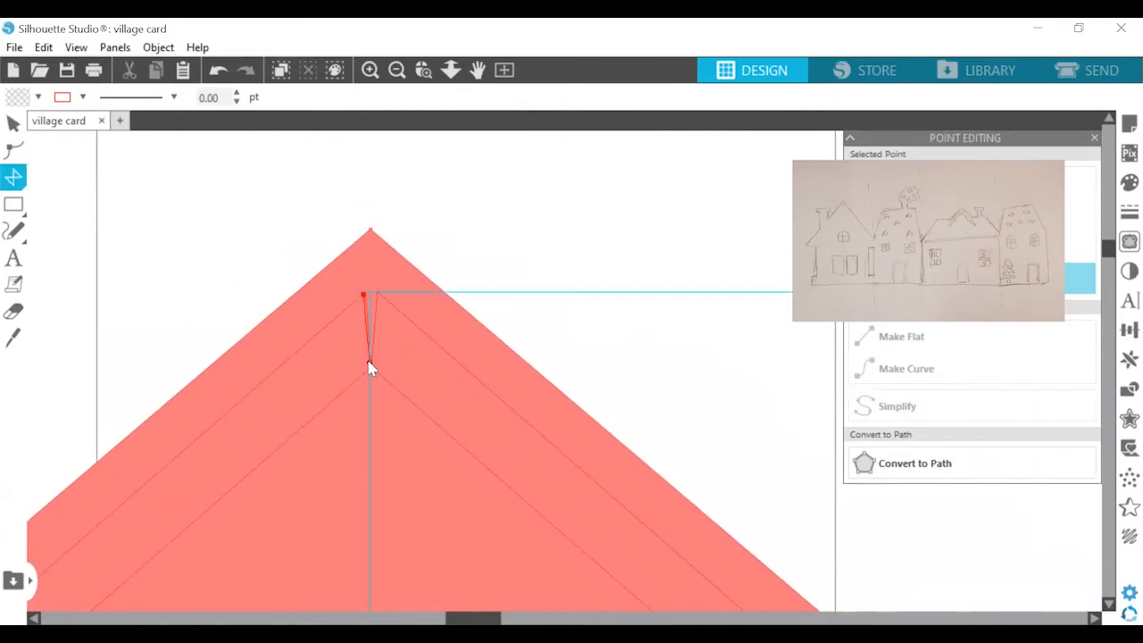
left_click(370, 365)
left_click(220, 70)
left_click(371, 289)
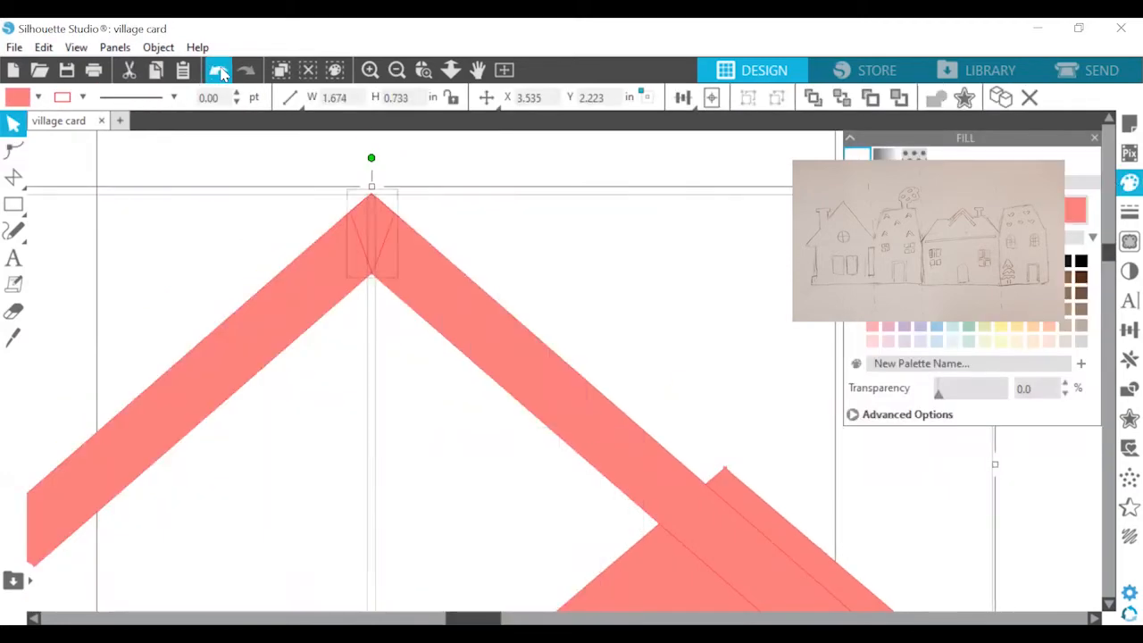
Step: Weld the slanting bars into one chevron about 1.67 by 0.73 in and refine its peak points
left_click(221, 73)
double_click(388, 268)
scroll(387, 268, "up", 5)
double_click(623, 268)
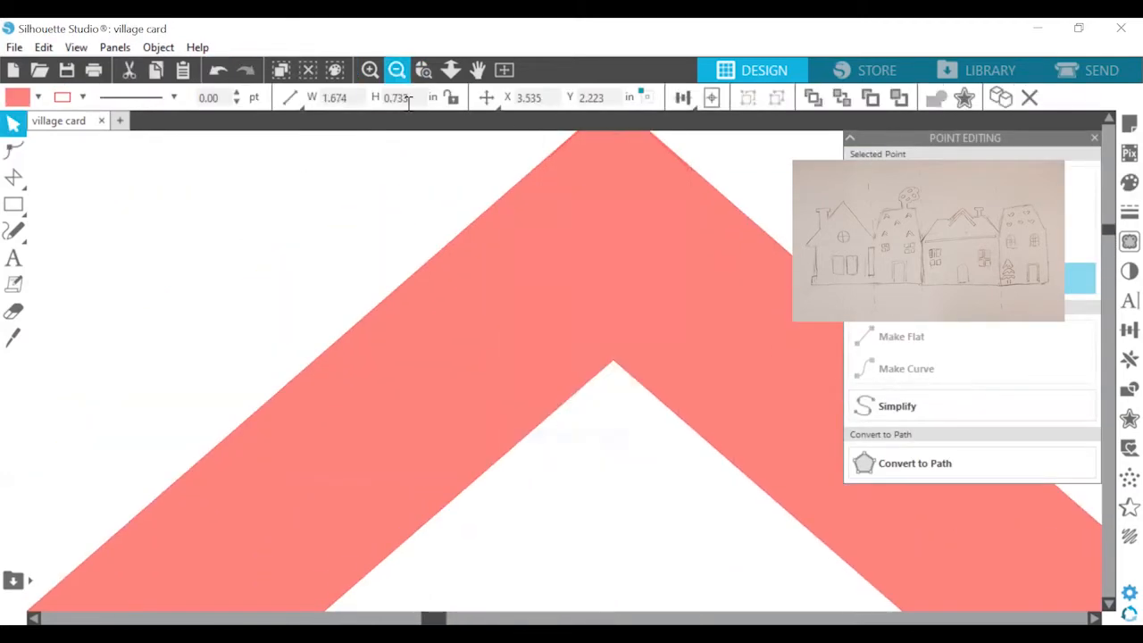
left_click(398, 72)
left_click(398, 71)
Step: Place the chevron just under the third house's gable peak and cut it out of the house
left_click_drag(441, 294, 480, 327)
left_click(465, 375, "shift")
key("ctrl+e")
left_click(379, 169)
left_click(404, 75)
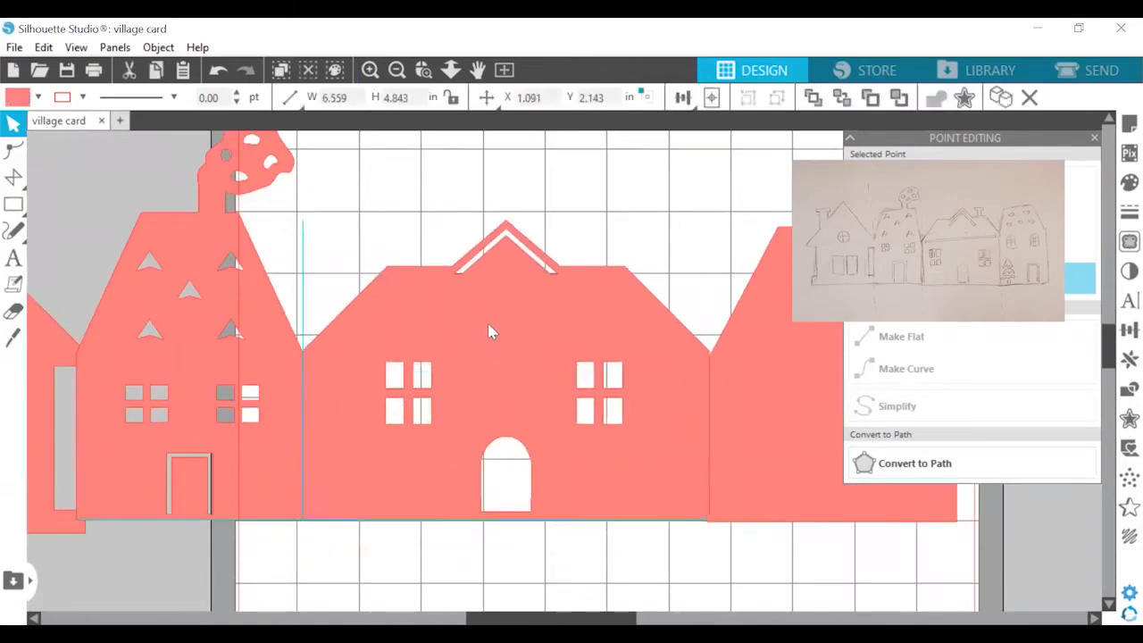
Step: Draw a horizontal strip about 5.95 by 0.14 in across the third house's roof base and combine it with the house
left_click(40, 166)
left_click(13, 203)
left_click_drag(320, 340, 689, 349)
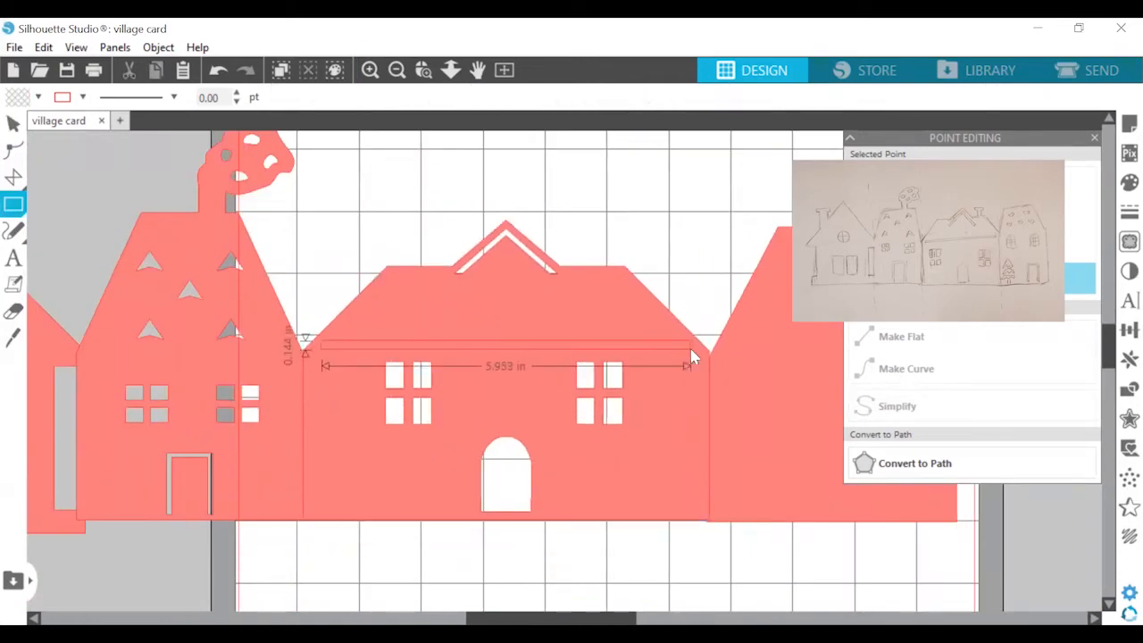
left_click(482, 349, "shift")
left_click(685, 98)
left_click(712, 157)
left_click(219, 71)
key("ctrl+e")
Step: Move the upper corner points of the roof strip inward to slant both its ends parallel to the roof edges
left_click(726, 196)
left_click(399, 71)
left_click(398, 72)
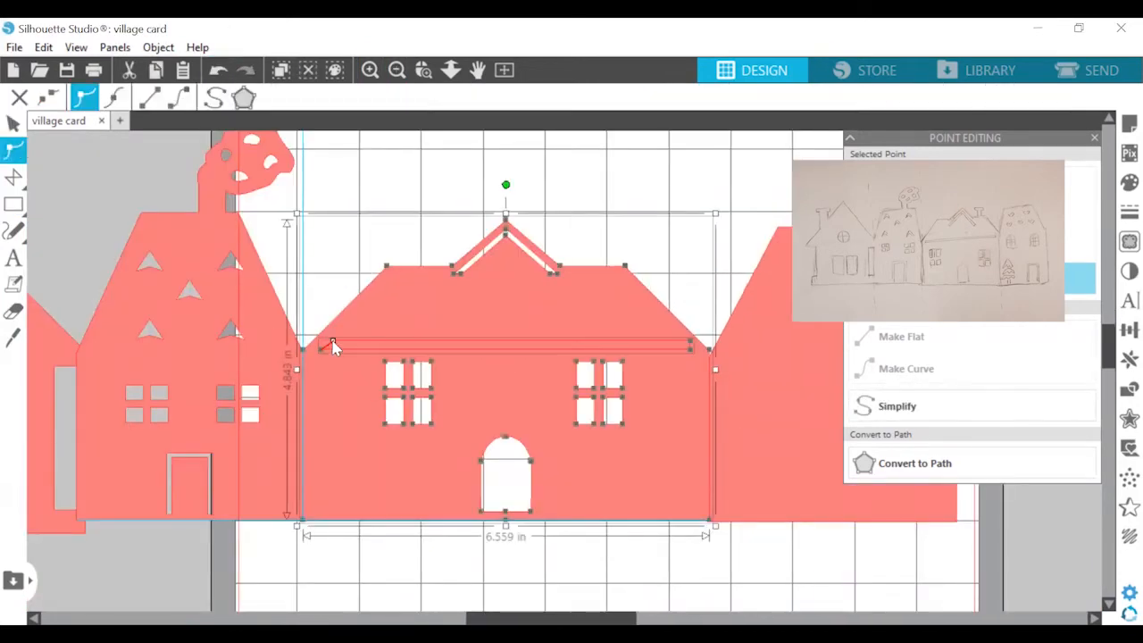
key("Escape")
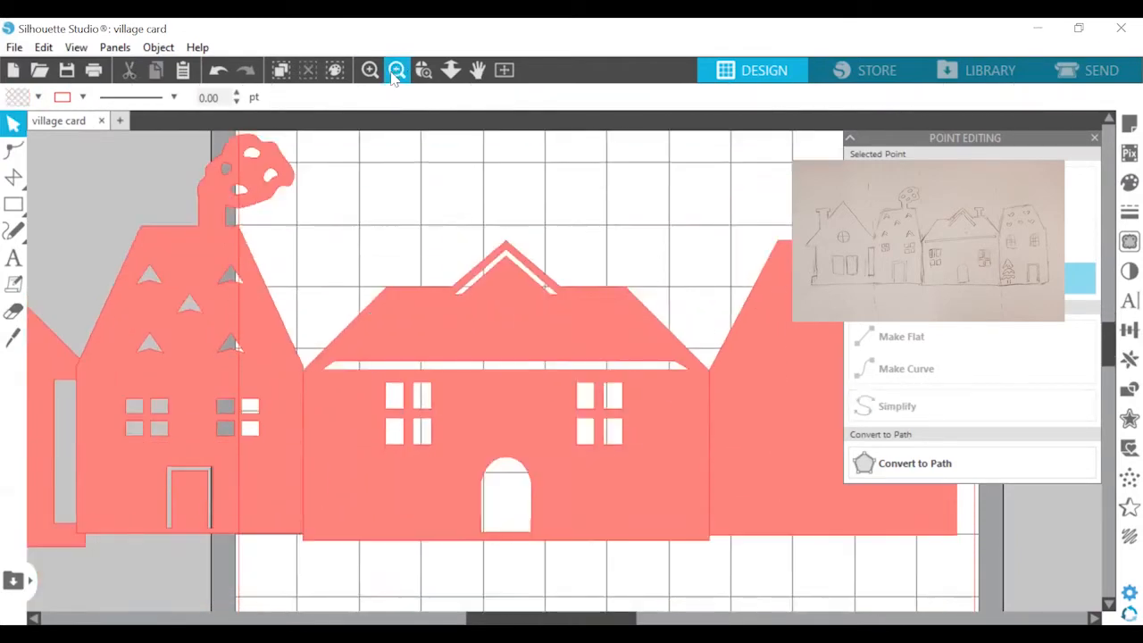
Step: Cut a door frame without a bottom bar, about 0.99 by 1.26 in, out of the fourth house's lower middle
left_click(371, 69)
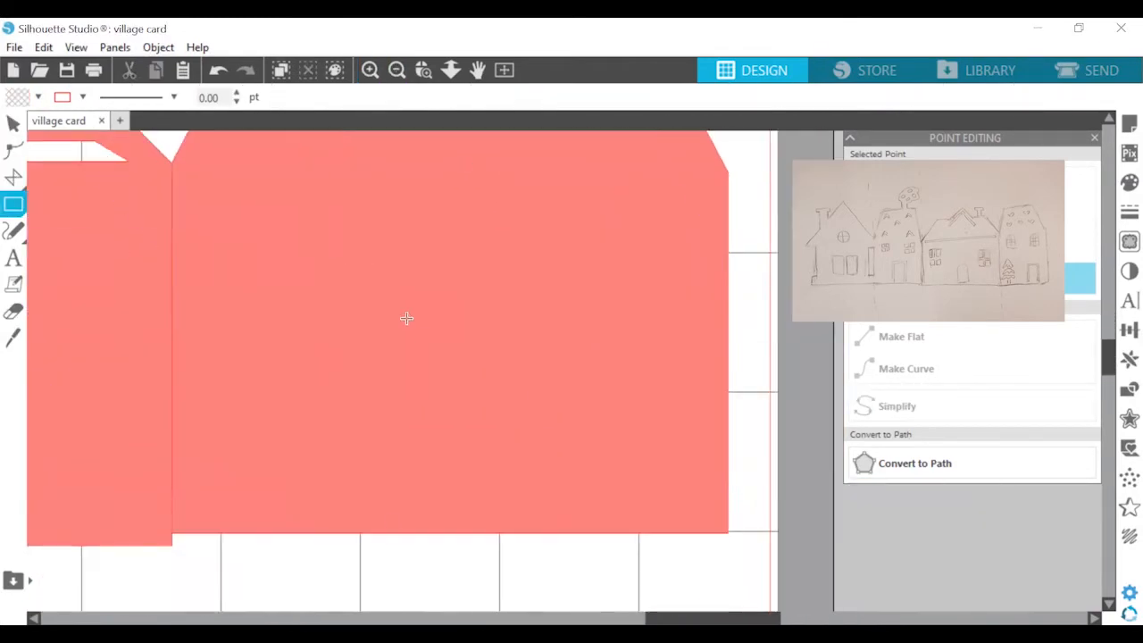
left_click_drag(406, 316, 533, 510)
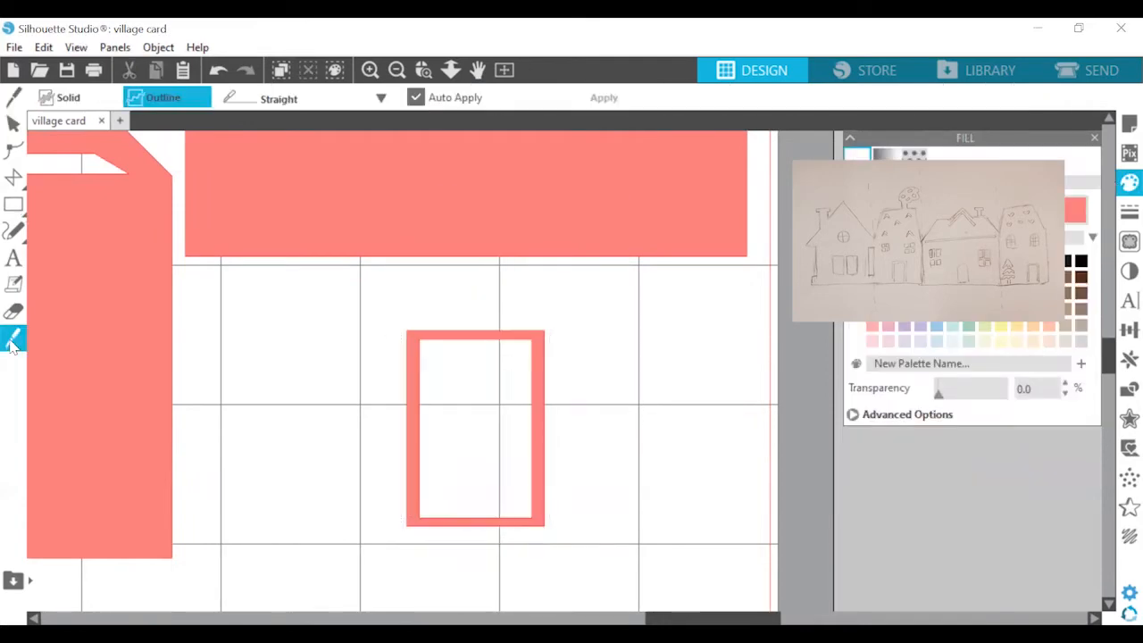
left_click(422, 529)
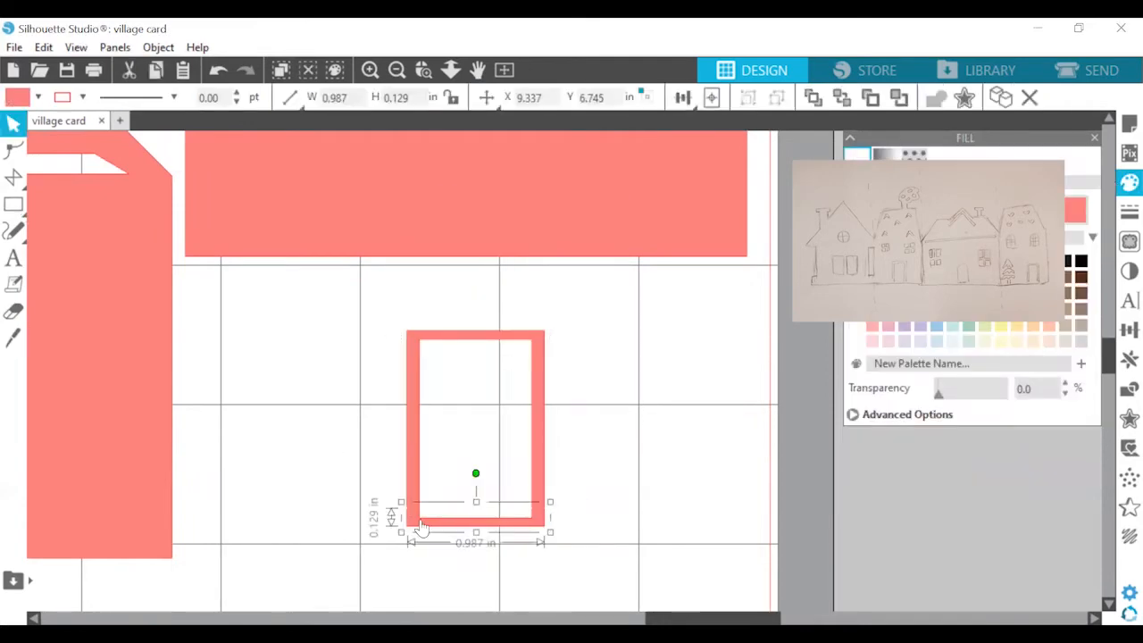
key("Delete")
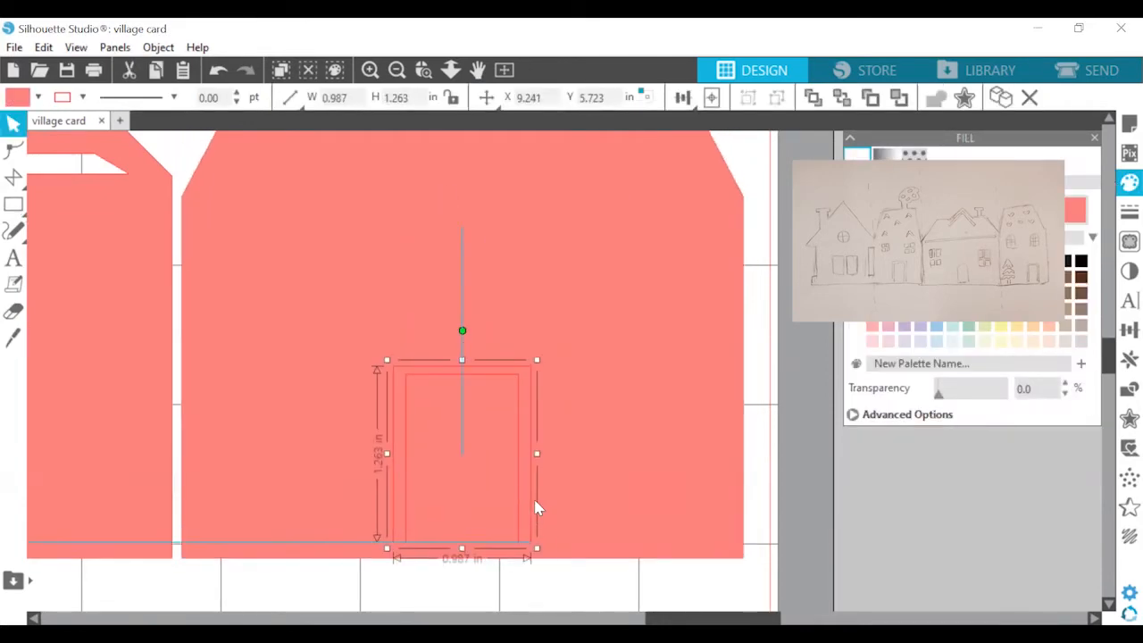
right_click(536, 508)
left_click(525, 395)
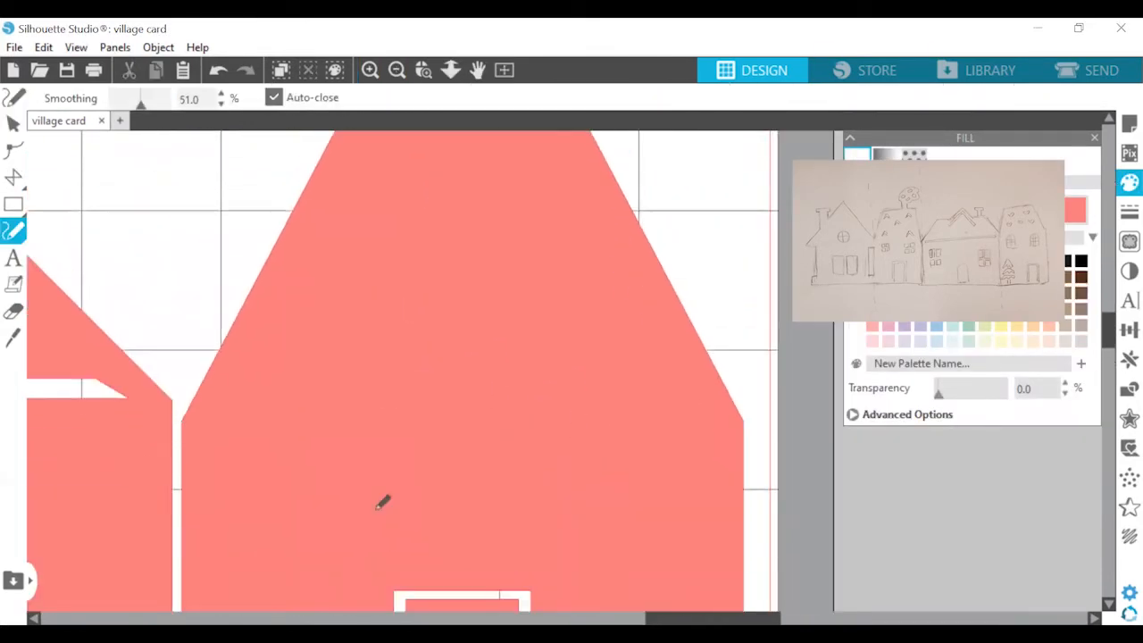
Step: Sketch the tree's pointed top tier freehand, about 0.95 by 0.87 in, beside the fourth house
scroll(382, 502, "down", 4)
left_click_drag(264, 322, 293, 396)
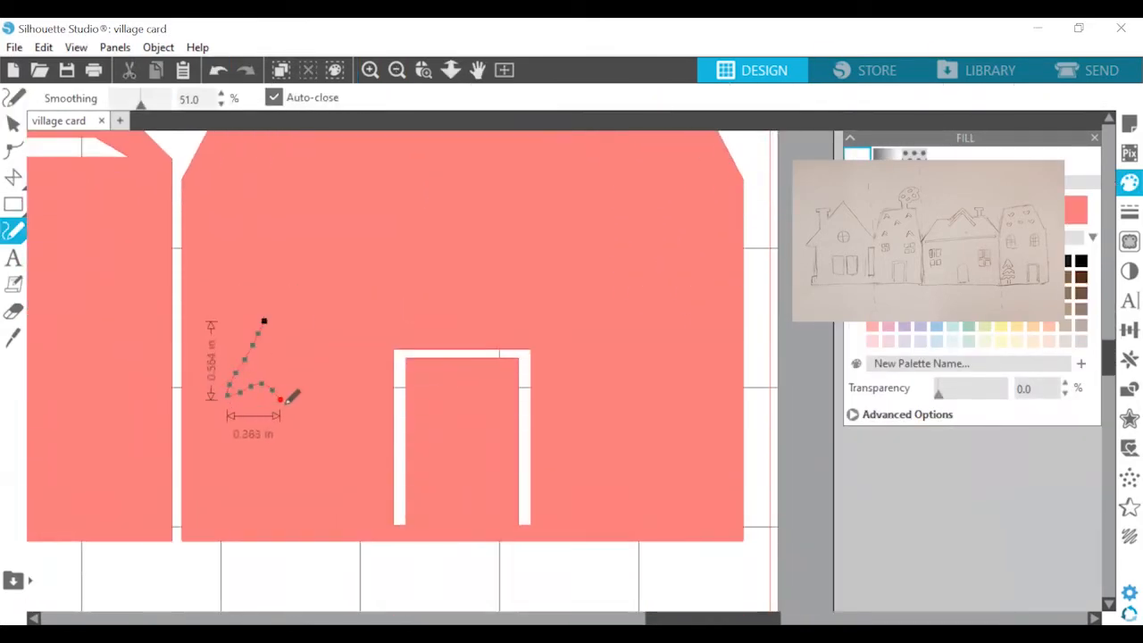
left_click_drag(778, 363, 779, 418)
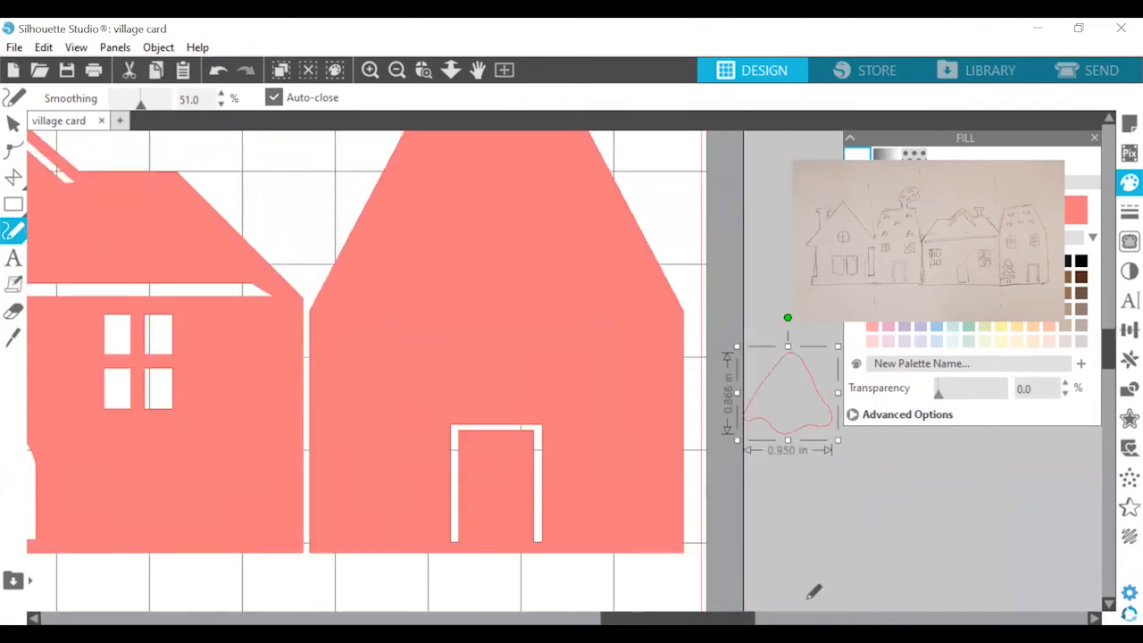
left_click(14, 124)
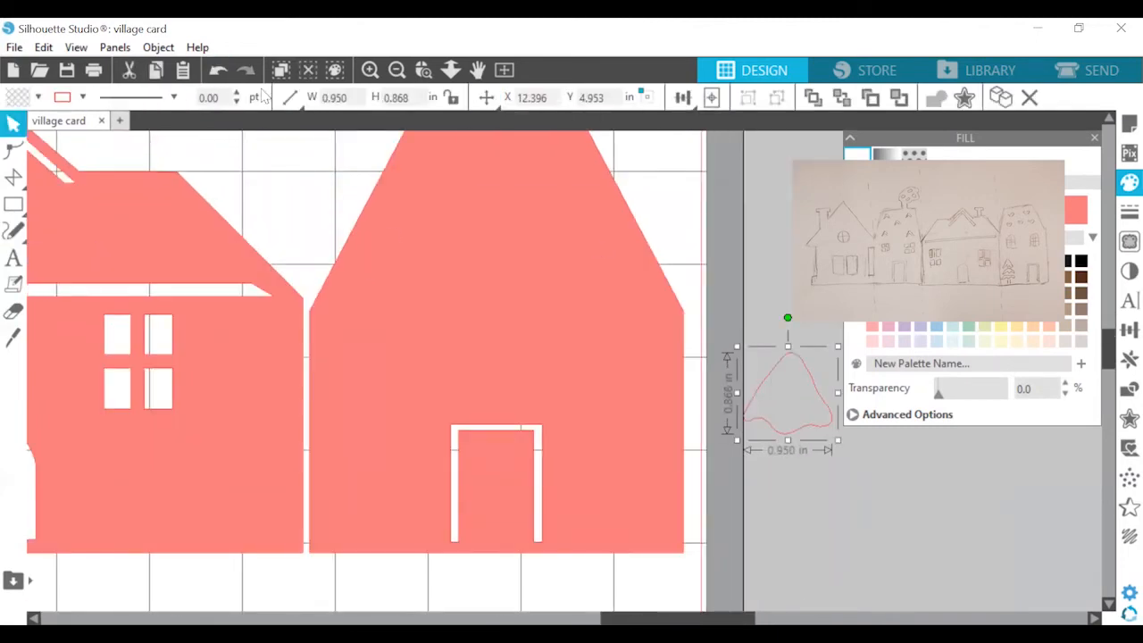
Step: Adjust the top tier's outline points and sketch a wavy second tier about 1.17 by 0.47 in beneath it
double_click(769, 378)
left_click(219, 98)
double_click(769, 425)
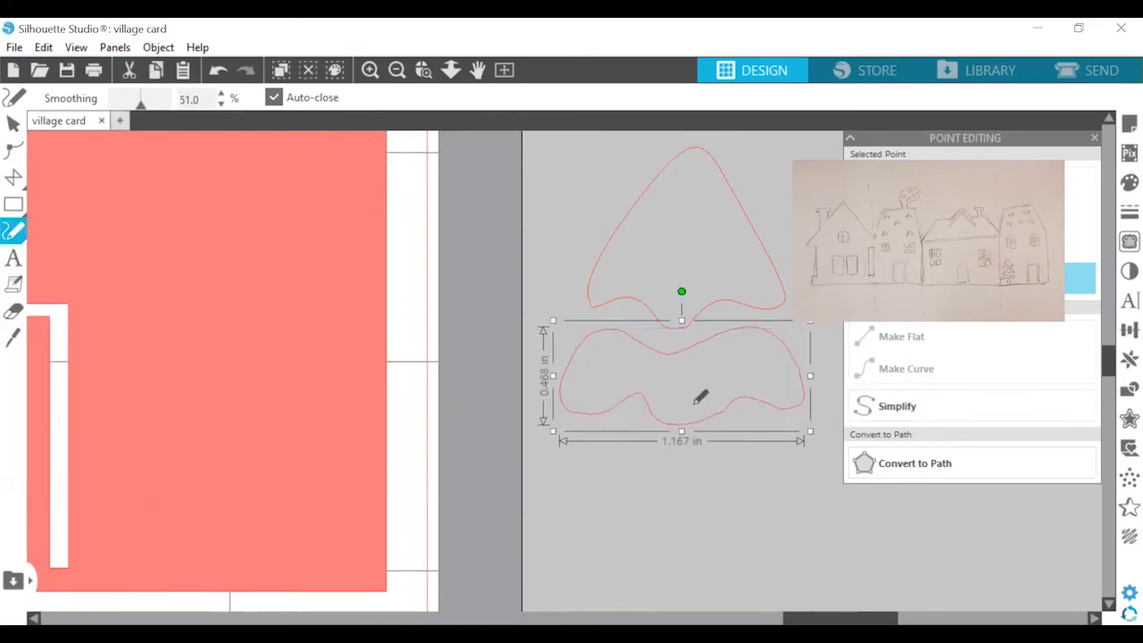
scroll(701, 396, "down", 3)
left_click_drag(571, 295, 600, 278)
left_click_drag(616, 357, 572, 301)
key("ctrl+z")
Step: Sketch a wavy third tier freehand beneath the tree's second tier and adjust its outline points
scroll(602, 321, "up", 1)
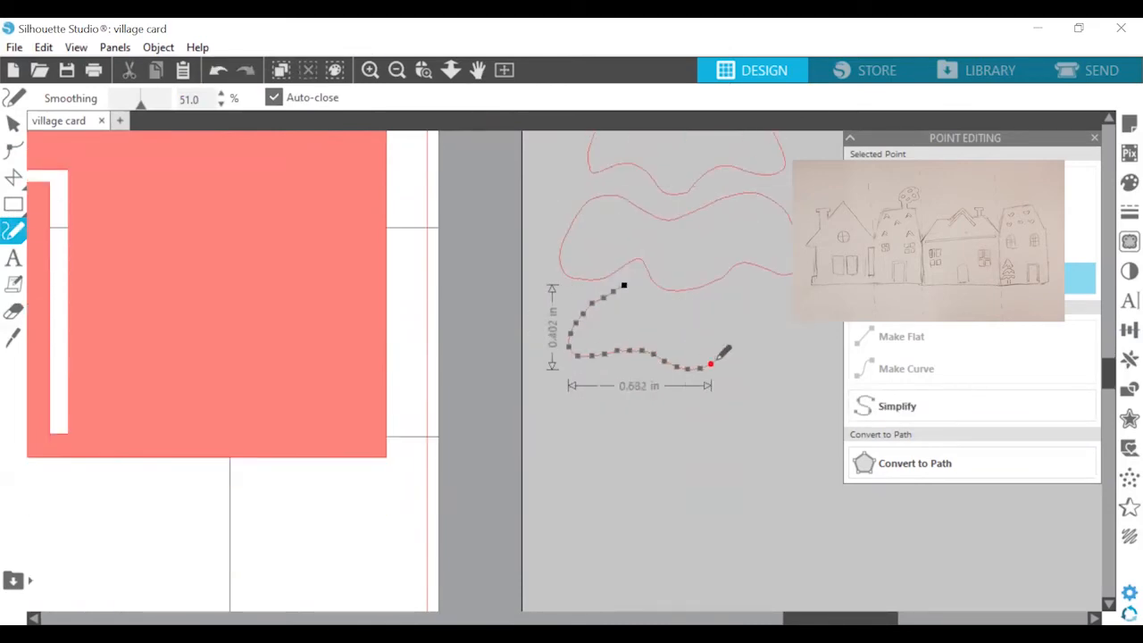
double_click(628, 292)
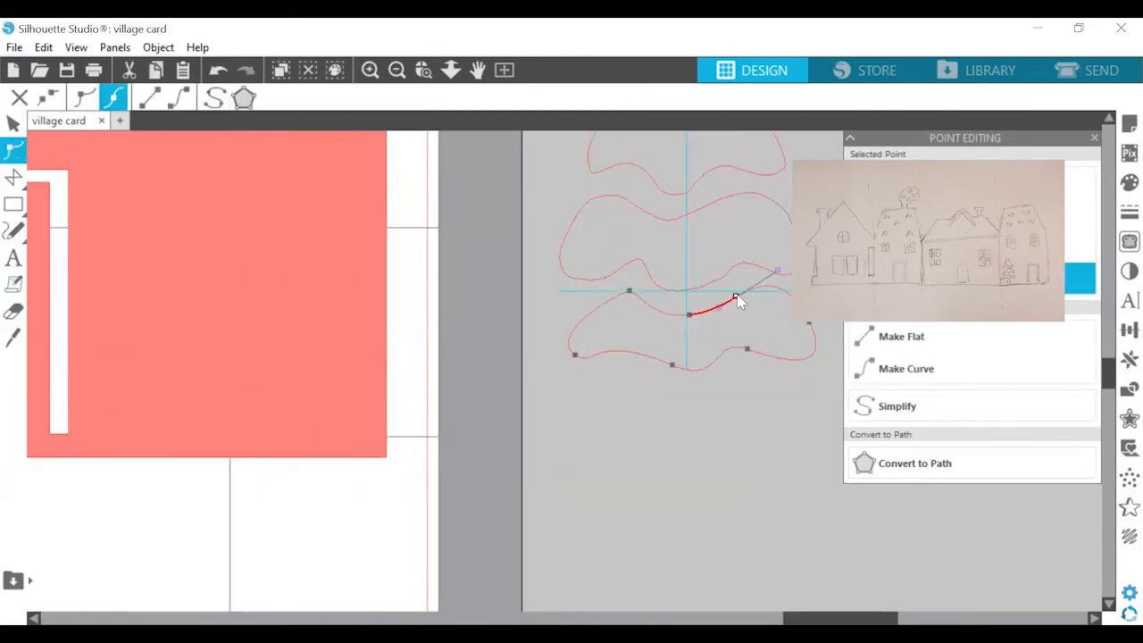
left_click_drag(604, 351, 605, 359)
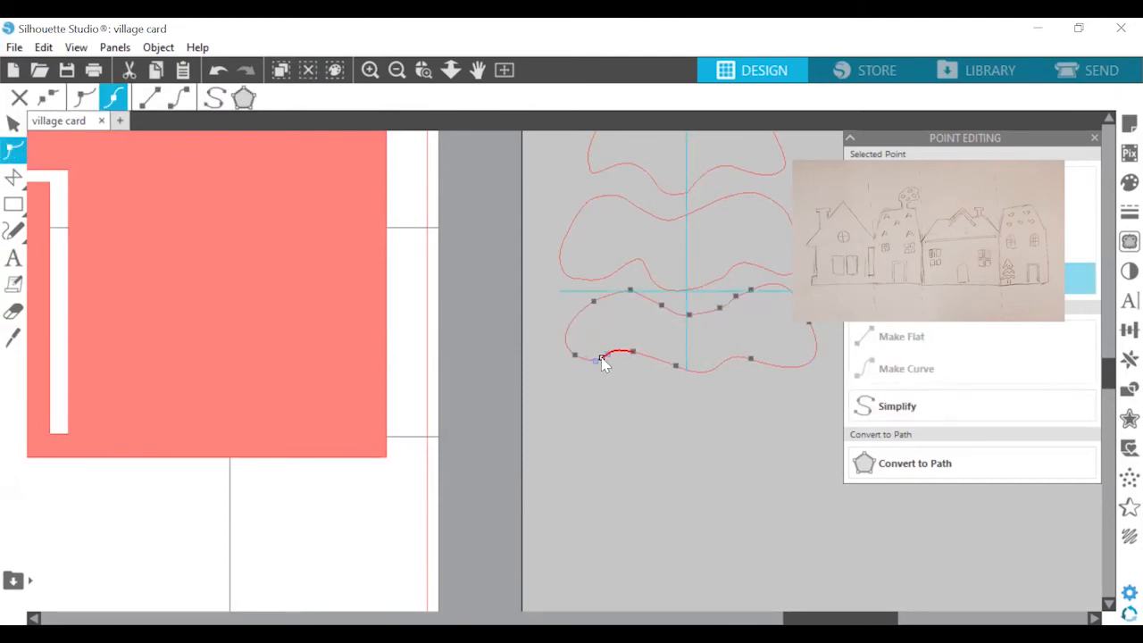
left_click(666, 425)
Step: Draw a trunk rectangle about 0.28 by 0.42 in beneath the tree's lowest tier
scroll(640, 350, "up", 2)
left_click(397, 69)
left_click(396, 69)
left_click_drag(549, 224, 705, 429)
right_click(594, 340)
left_click(640, 480)
left_click(13, 205)
left_click_drag(606, 383, 633, 421)
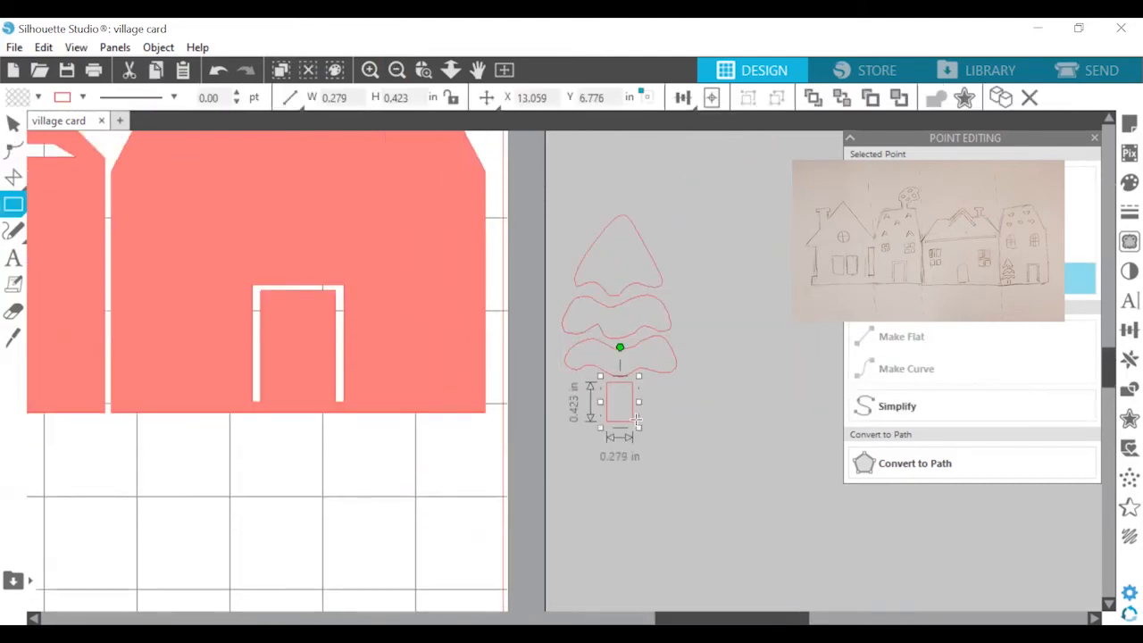
Step: Narrow the trunk rectangle into a slim upright strip and place a matching second strip beside it
left_click(370, 70)
left_click(369, 70)
left_click(13, 123)
left_click_drag(724, 452, 677, 452)
mouse_move(665, 500)
left_mouse_down()
mouse_move(665, 483)
mouse_move(728, 424)
left_mouse_up()
left_click(396, 70)
left_click(397, 70)
left_click_drag(637, 391, 608, 393)
Step: Move the tree onto the fourth house beside the door frame and scale it to about 0.85 by 1.39 in
left_click_drag(705, 190, 541, 428)
left_click_drag(626, 329, 148, 328)
left_click_drag(77, 209, 114, 266)
left_click_drag(149, 362, 158, 367)
key("ctrl+z")
mouse_move(225, 412)
left_mouse_down()
mouse_move(233, 417)
mouse_move(217, 408)
left_mouse_up()
left_click(370, 69)
left_click(369, 69)
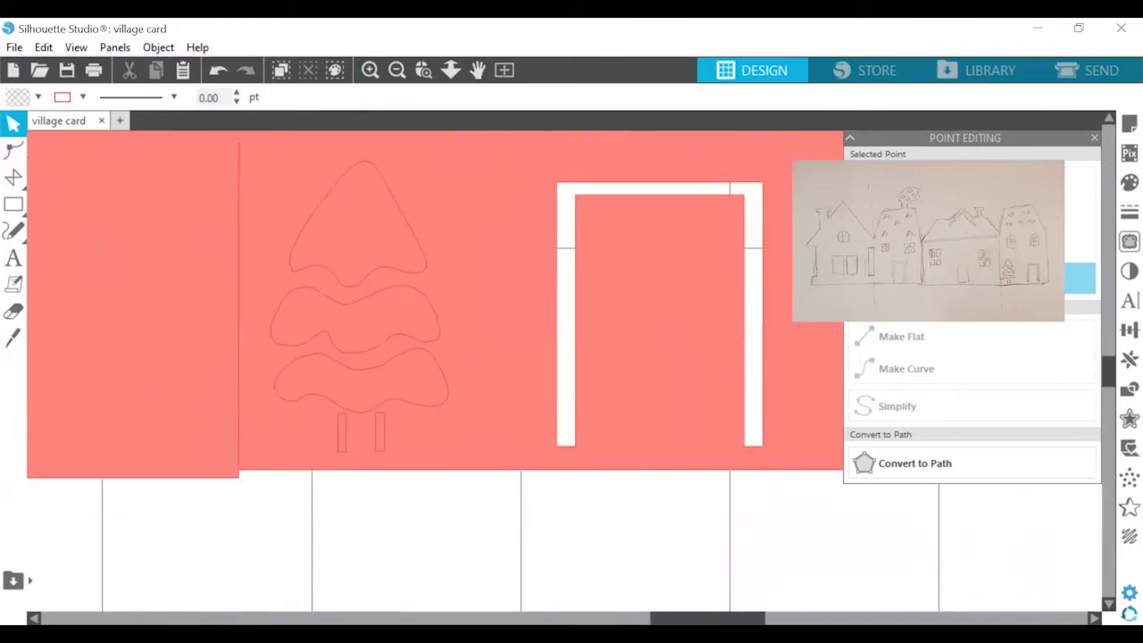
Step: Move the fourth house aside from behind the tree pieces
left_click(332, 268)
left_click(332, 337, "shift")
left_click(357, 403, "shift")
left_click(408, 448, "shift")
left_click(408, 449, "shift")
left_click_drag(385, 416, 656, 358)
Step: Place the tree pieces back on the fourth house left of its door and cut them out as a compound path
left_click_drag(505, 143, 277, 482)
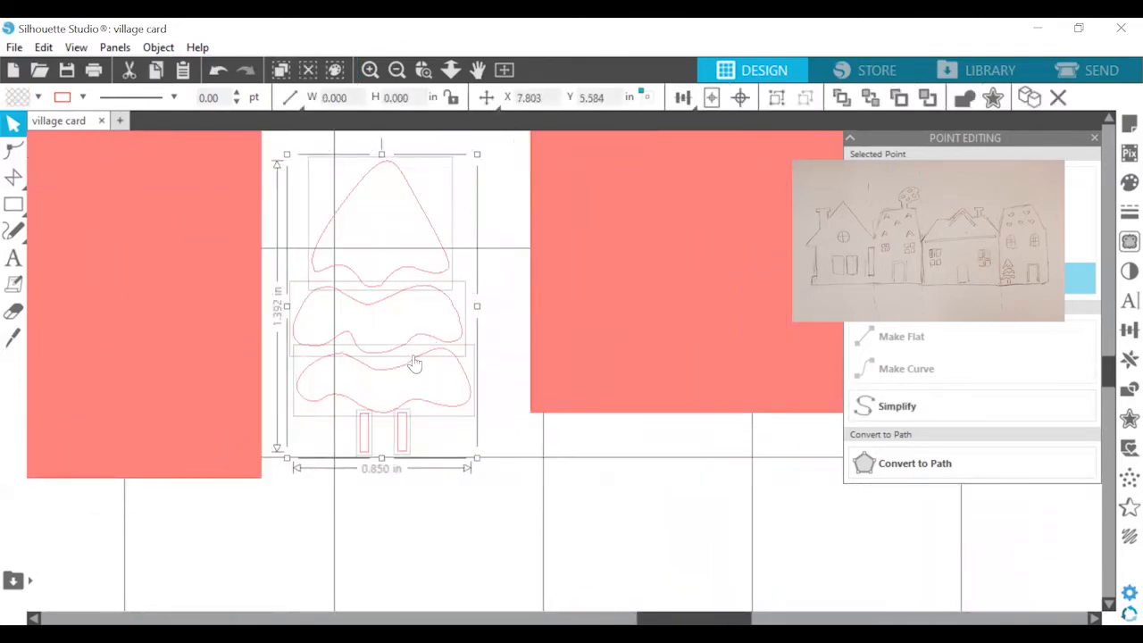
left_click_drag(416, 363, 503, 508)
left_click_drag(737, 339, 492, 411)
left_click_drag(482, 464, 438, 347)
scroll(555, 441, "down", 3)
left_click(556, 441)
key("ctrl+e")
scroll(434, 194, "up", 2)
left_click(396, 70)
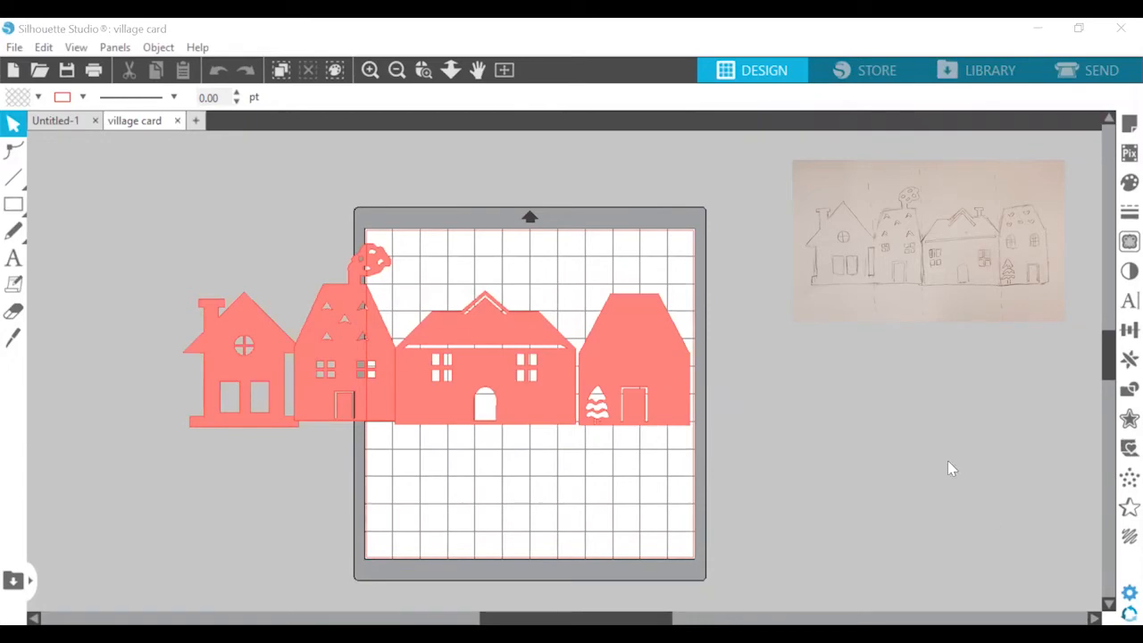
Step: Draw an ellipse about 2.31 by 2.50 in and an equally wide rectangle overlapping its lower half, beside the mat
left_click(370, 70)
scroll(643, 349, "down", 1)
left_click(14, 204)
left_click(95, 204)
mouse_move(795, 219)
left_mouse_down()
mouse_move(945, 422)
mouse_move(974, 411)
left_mouse_up()
left_click(13, 205)
left_click(41, 203)
left_click_drag(974, 550, 973, 548)
left_click(14, 124)
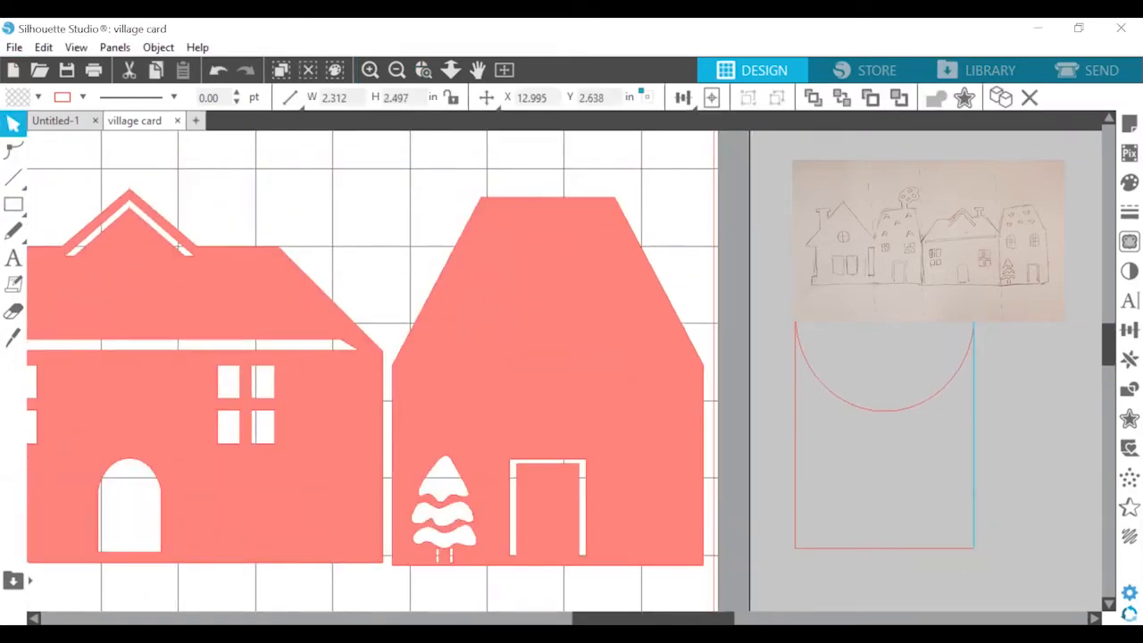
left_click_drag(884, 411, 884, 392)
Step: Fill the ellipse and rectangle with the houses' pink and weld them into one round-topped shape
left_click(1098, 315)
left_click_drag(1099, 315, 893, 447)
left_click(1130, 182)
right_click(881, 313)
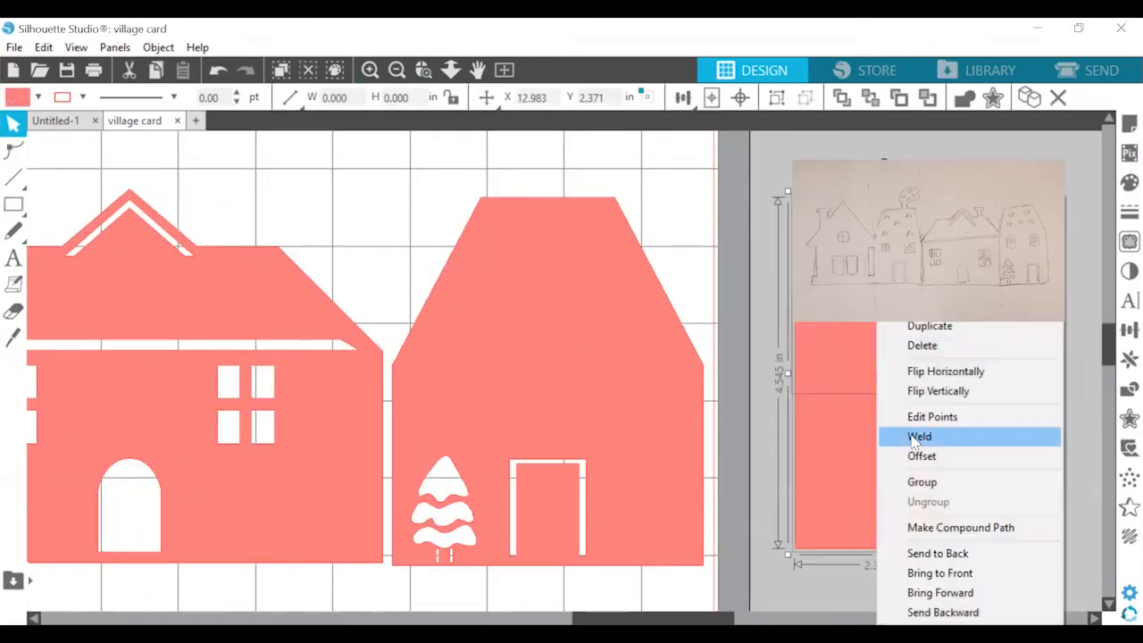
left_click(931, 437)
Step: Slice off and delete the arch's lower part and scale the rest to about 0.57 by 0.79 in
left_click(14, 338)
left_click(13, 124)
left_click(884, 498)
key("Delete")
left_click(884, 385)
left_click_drag(981, 454, 841, 260)
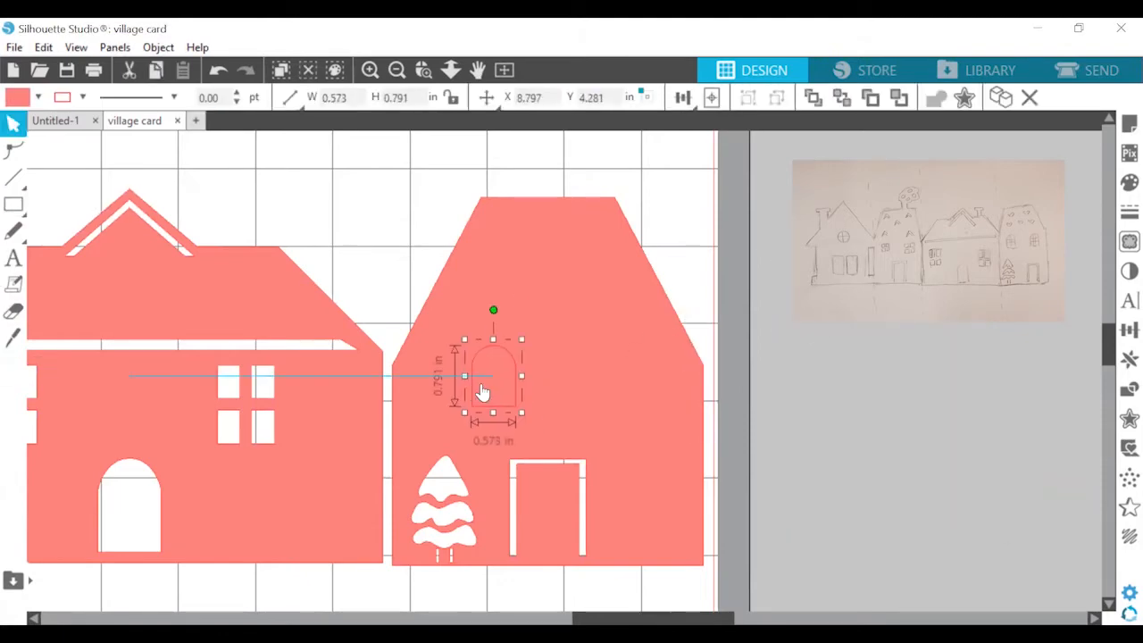
Step: Draw an upright bar about 0.11 by 0.98 in over the arched window, move the fourth house aside and centre the bar on the arch
left_click(13, 204)
scroll(538, 358, "up", 2)
scroll(538, 355, "left", 3)
left_click_drag(505, 311, 525, 482)
left_click_drag(683, 384, 1094, 413)
left_click_drag(425, 290, 581, 500)
left_click(685, 100)
left_click(712, 126)
Step: Replicate the bar with a rotated copy to form a cross over the arched window
left_click(1130, 359)
left_click(973, 364)
left_click(972, 364)
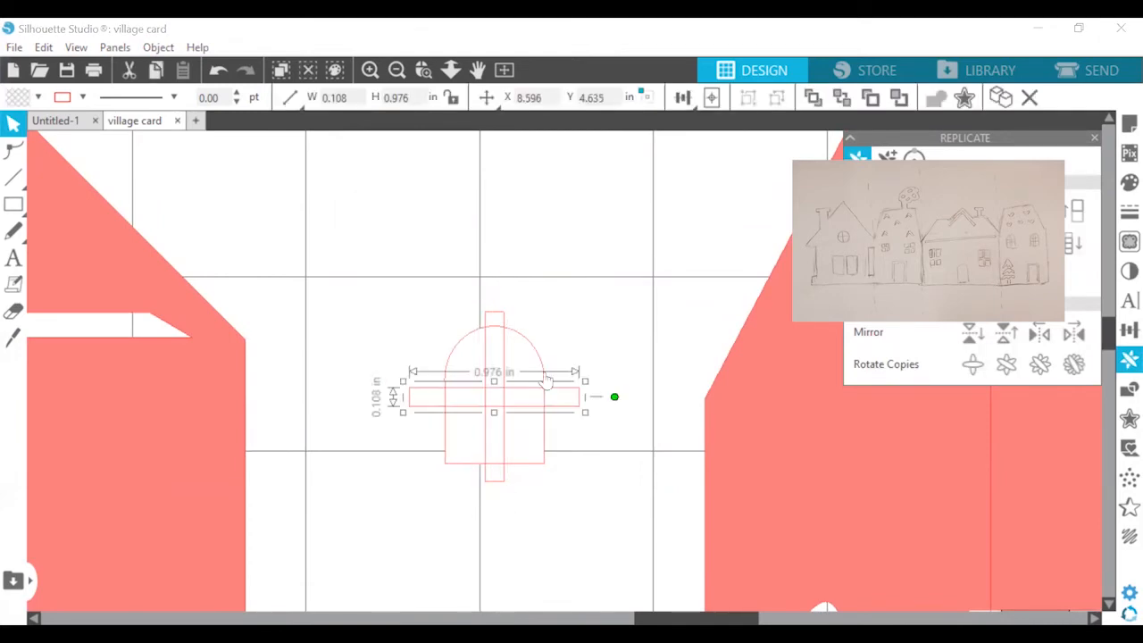
Step: Fill the arch and its crossed bars with the houses' pink and align them on their vertical middles
left_click_drag(389, 288, 602, 500)
left_click(1130, 182)
left_click(215, 362)
left_click(683, 99)
left_click(684, 154)
left_click_drag(600, 273, 480, 465)
left_click(470, 371)
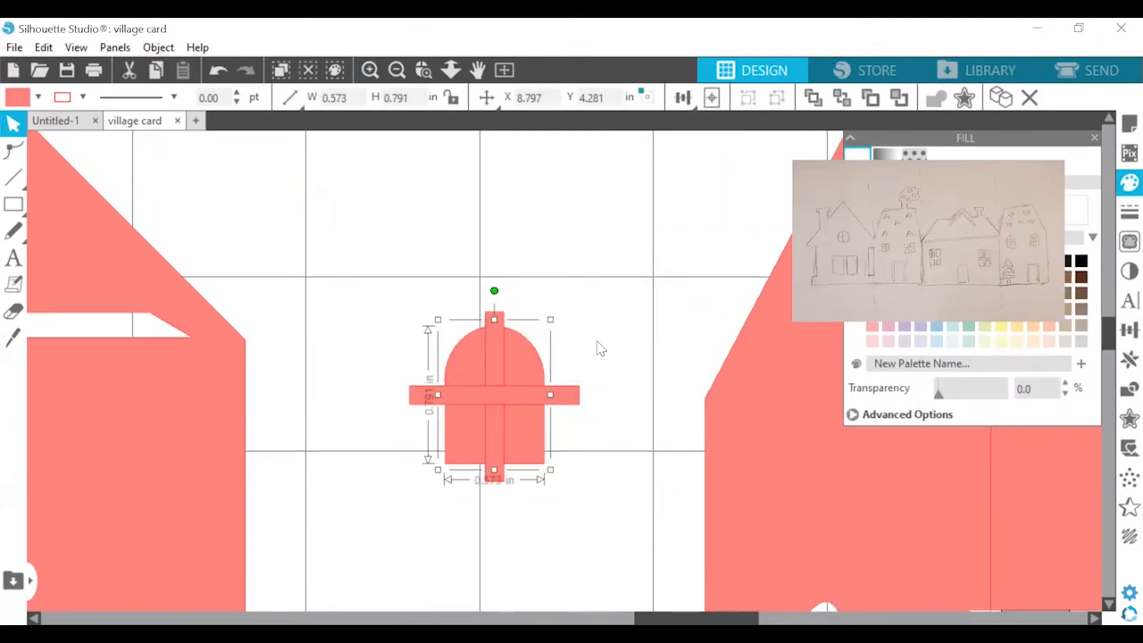
Step: Move the fourth house back behind the paned window, copy the window alongside and cut both out as a compound path
scroll(599, 349, "down", 2)
left_click_drag(759, 393, 506, 357)
left_click(467, 362)
left_click_drag(444, 391, 673, 394)
left_click(619, 256)
left_click(462, 406, "shift")
left_click(690, 402, "shift")
key("ctrl+e")
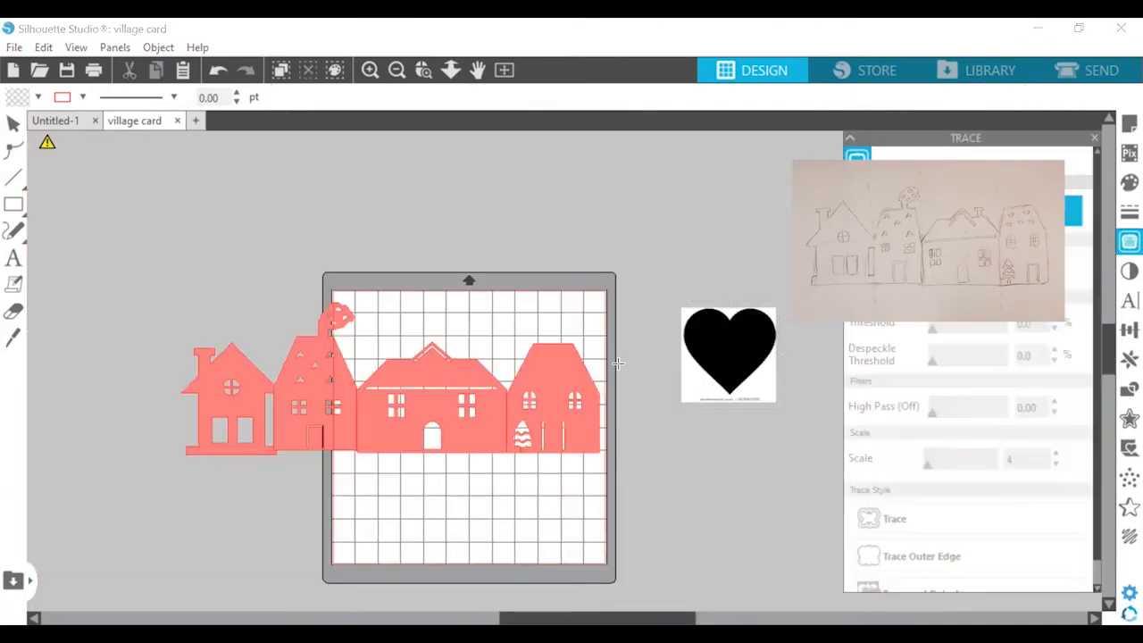
Step: Trace the heart image and arrange small heart copies, about 0.36 by 0.33 in, on the fourth house's roof
left_click_drag(663, 260, 816, 455)
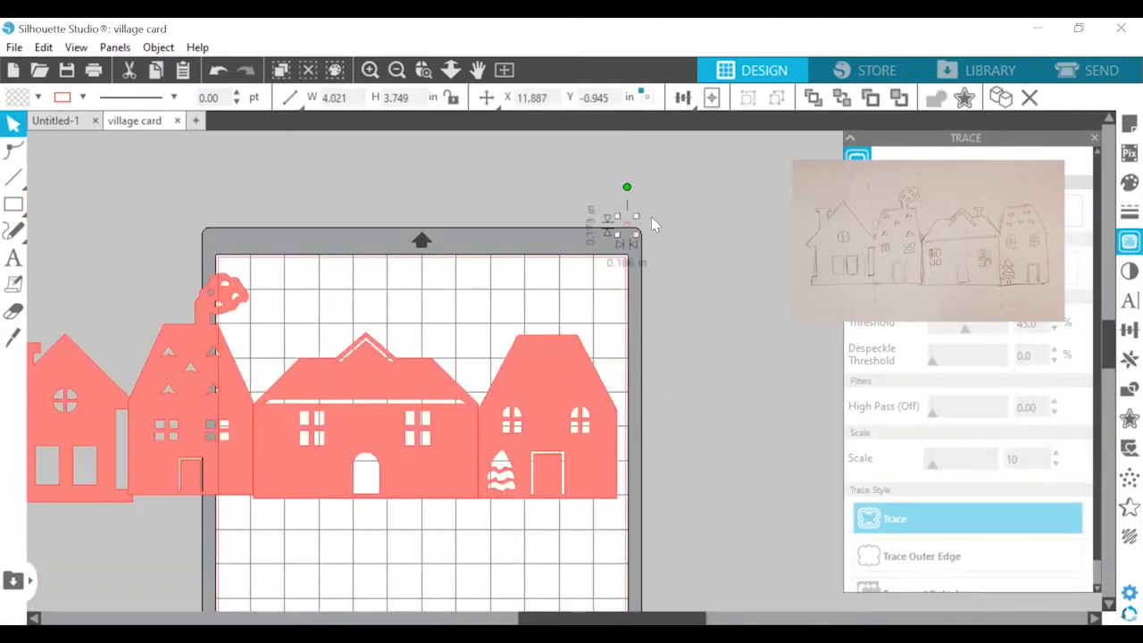
left_click(371, 71)
left_click(371, 70)
left_click(371, 71)
left_click(371, 71)
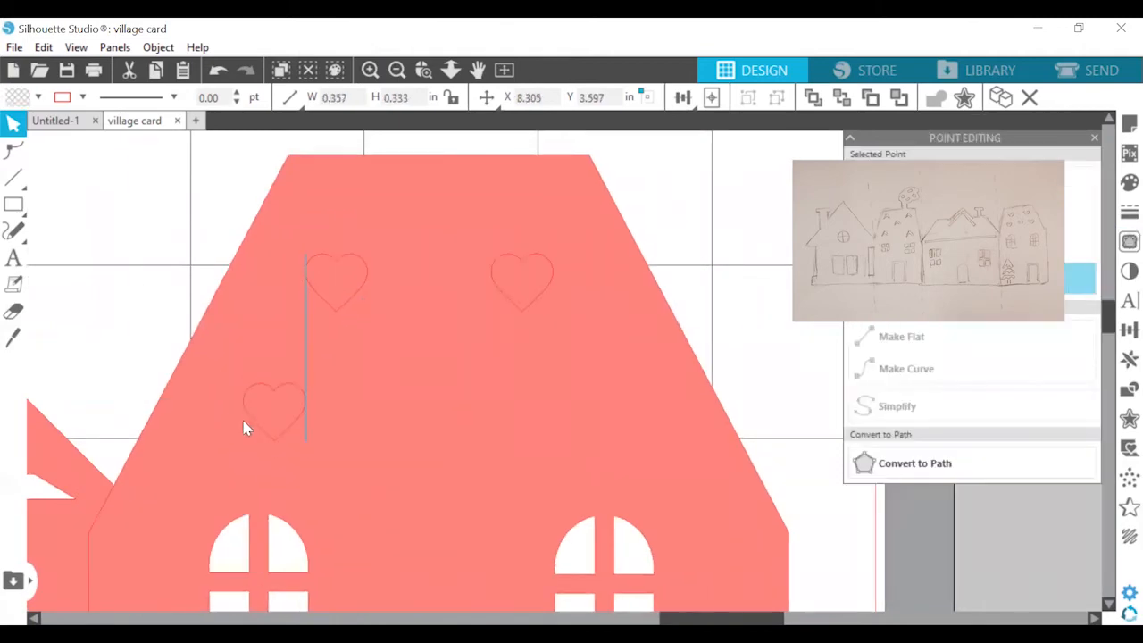
left_click_drag(247, 426, 455, 437)
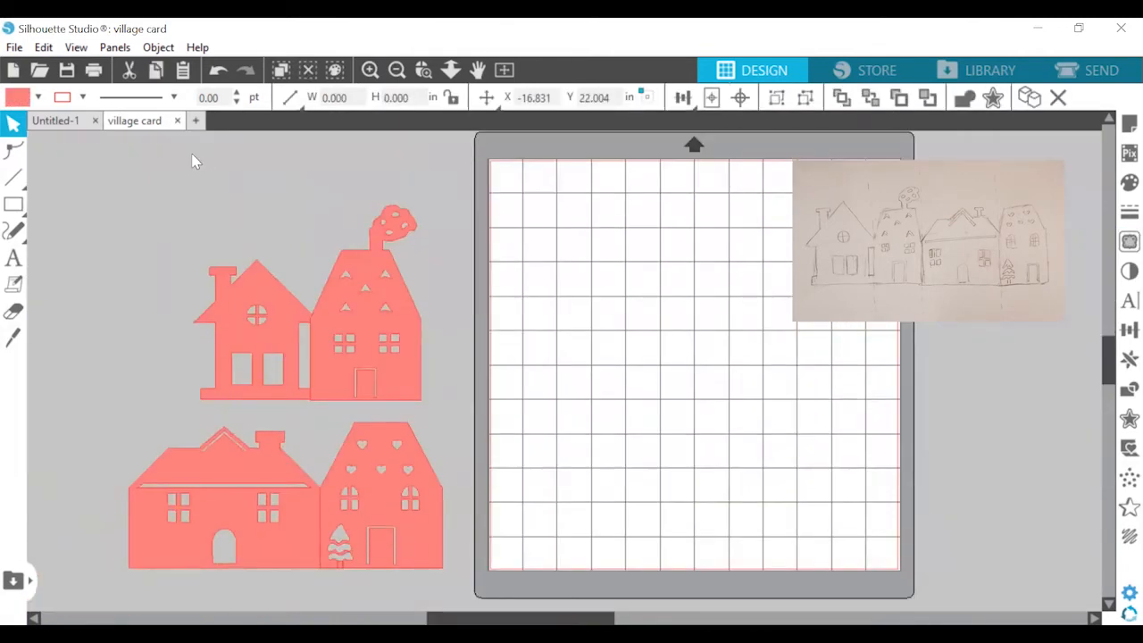
Step: Move the first two houses onto the mat and shift the second one slightly to overlap the first
left_click_drag(331, 294, 625, 286)
left_click(371, 71)
left_click(371, 71)
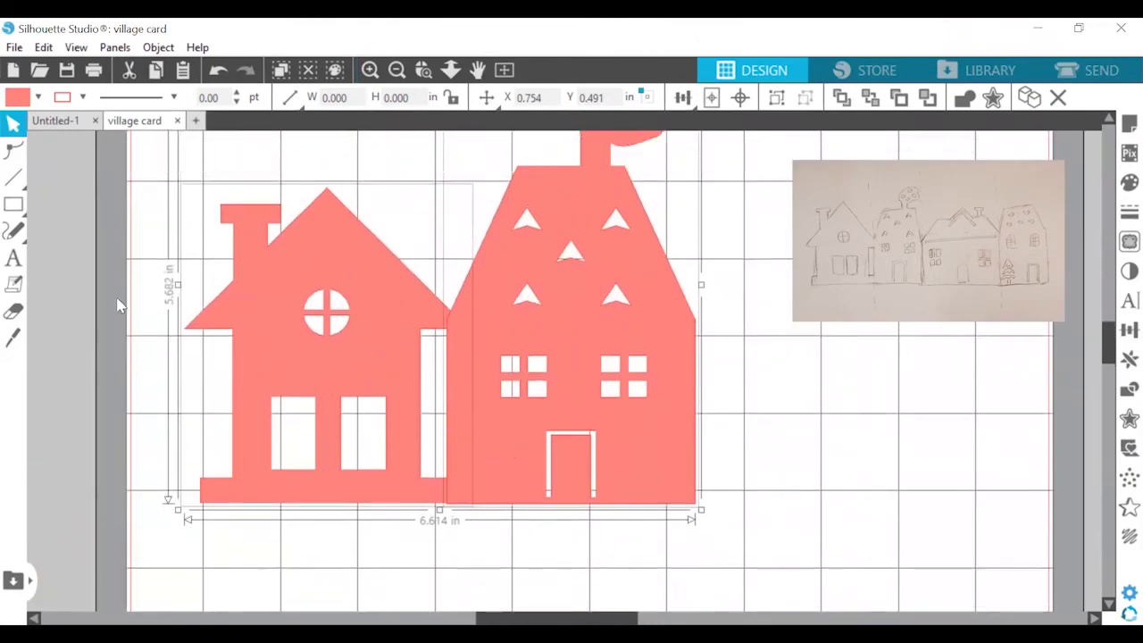
scroll(483, 340, "up", 1)
left_click(527, 334)
scroll(531, 332, "up", 1)
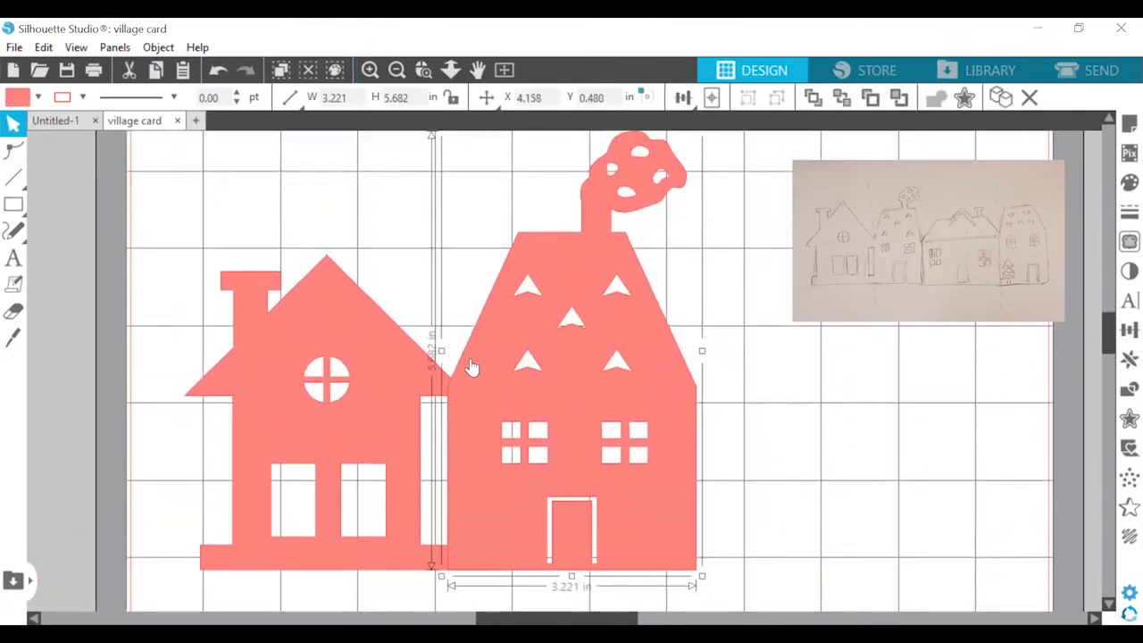
left_click_drag(472, 367, 468, 368)
left_click(741, 384)
Step: Weld the first and second houses into one shape
scroll(546, 388, "down", 1)
scroll(487, 450, "down", 3)
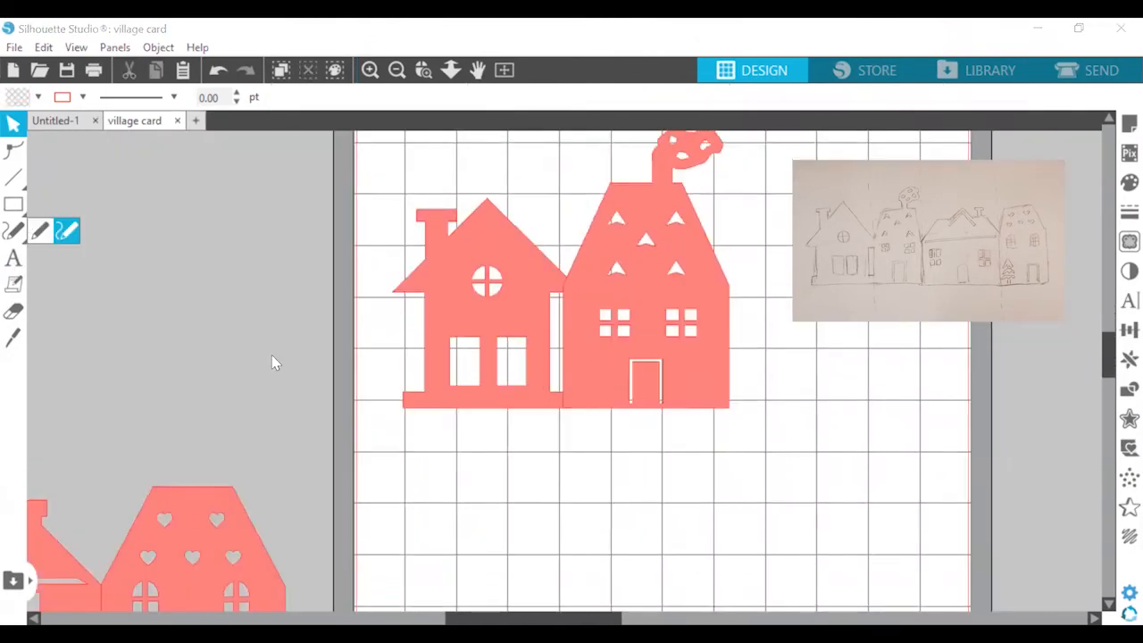
scroll(275, 363, "up", 1)
scroll(274, 363, "right", 1)
left_click_drag(224, 166, 729, 567)
right_click(318, 468)
left_click(362, 423)
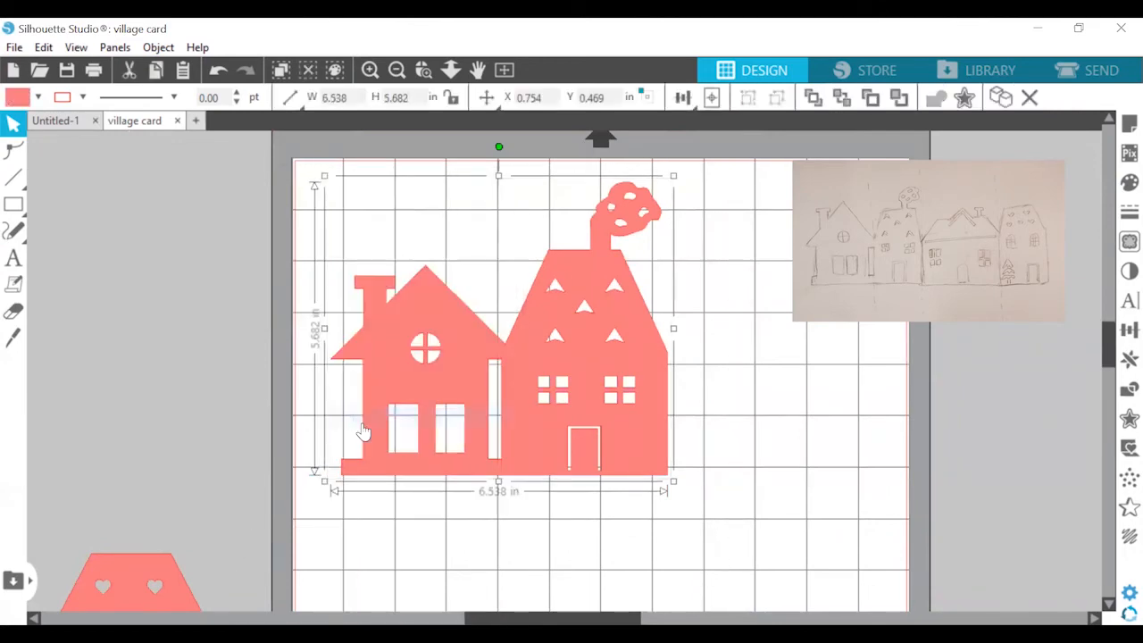
left_click(738, 408)
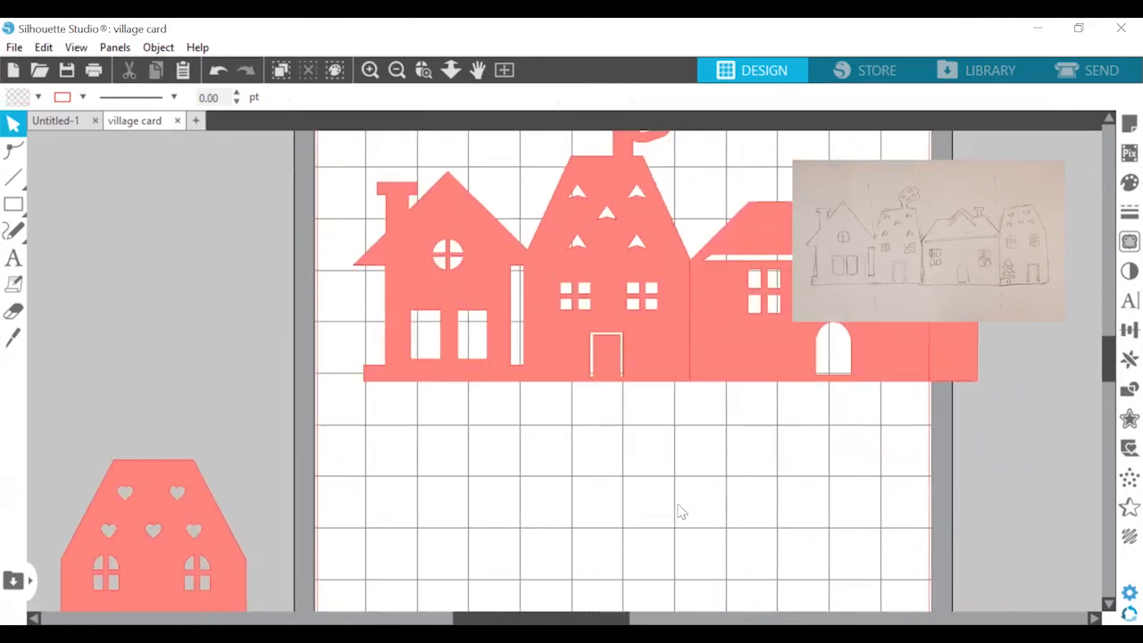
Step: Enlarge the third house to about 5.72 in wide and fit it flush against the second house on the same baseline
scroll(676, 510, "right", 2)
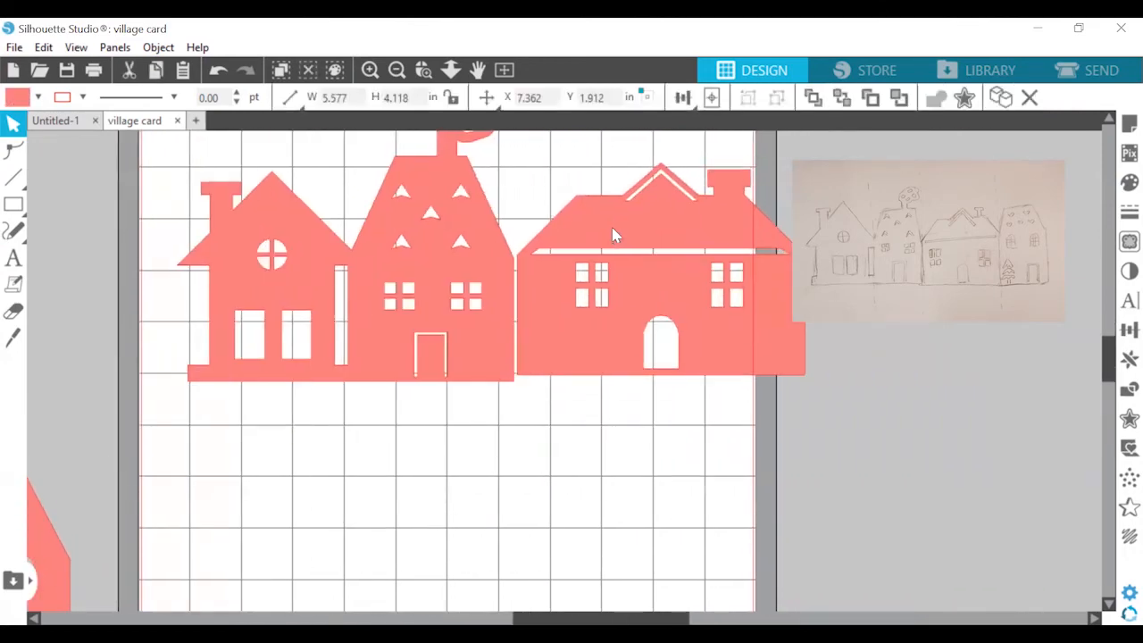
left_click_drag(611, 228, 609, 231)
left_click(755, 401)
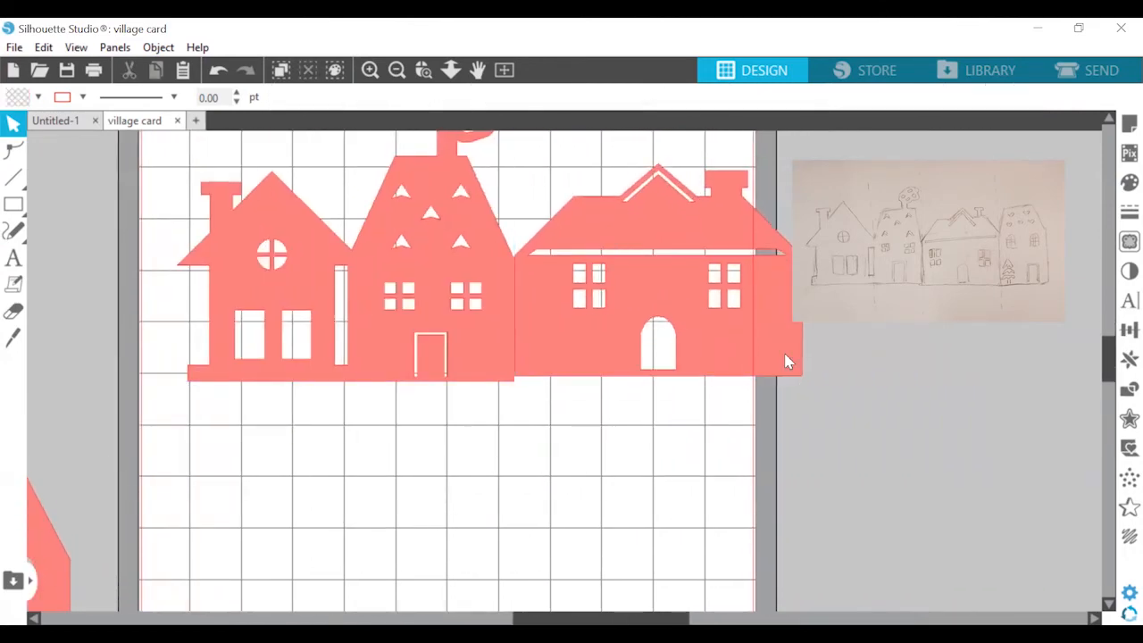
left_click(786, 361)
left_click_drag(810, 383, 816, 387)
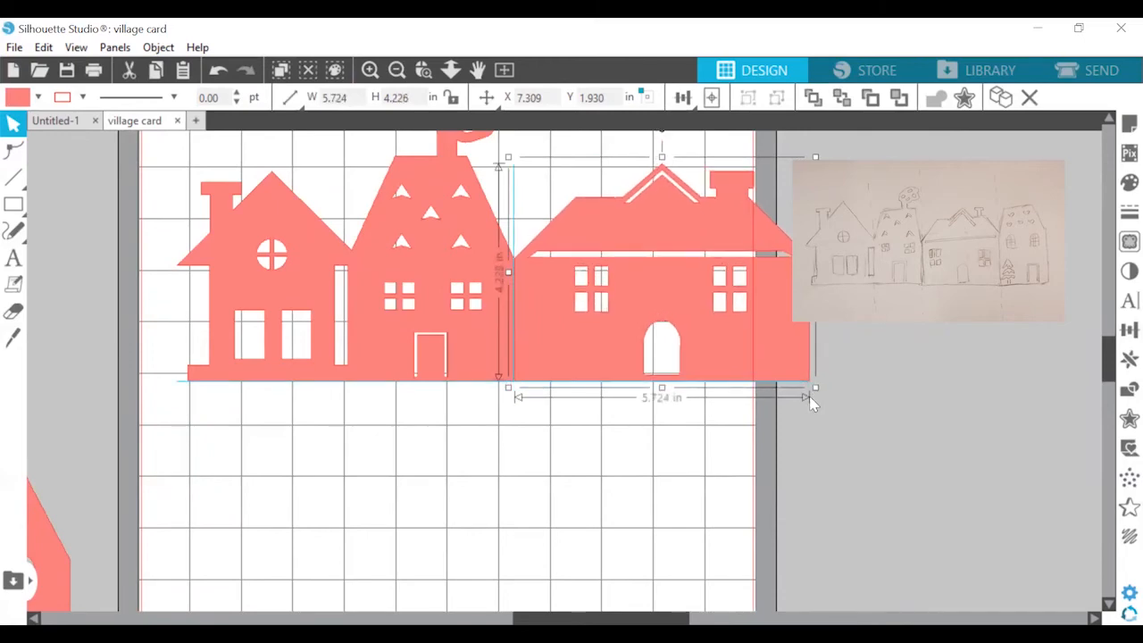
left_click(529, 201)
scroll(394, 224, "up", 2)
left_click(369, 71)
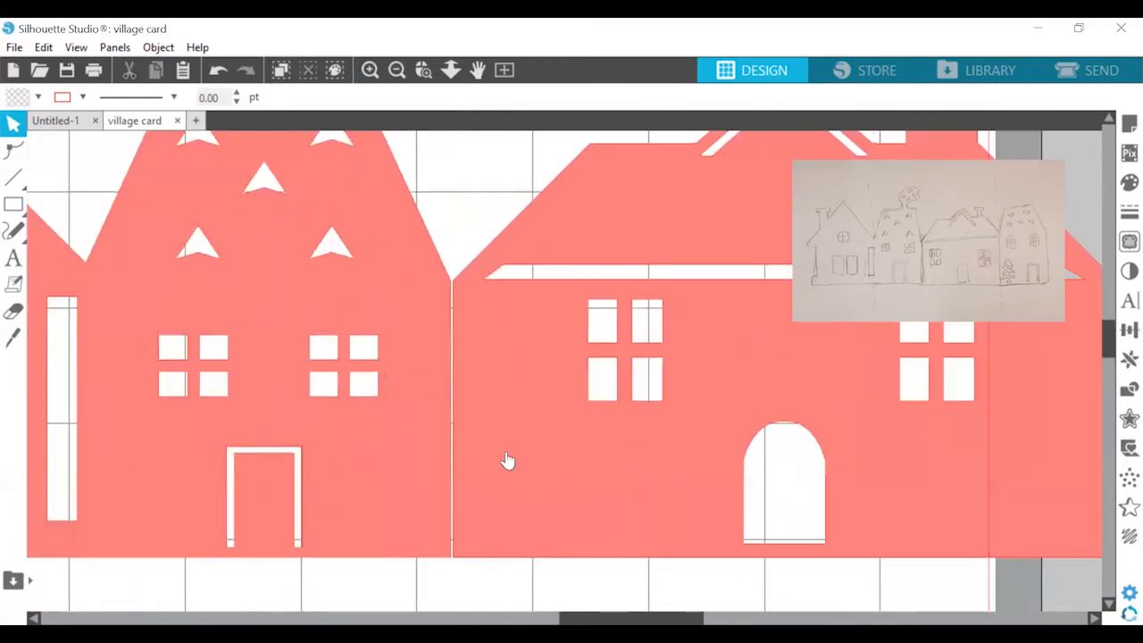
left_click(506, 459)
Step: Draw a tab rectangle about 0.33 by 2.42 in beside the second house's wall and a 2.39 in vertical line along their joint
key("r")
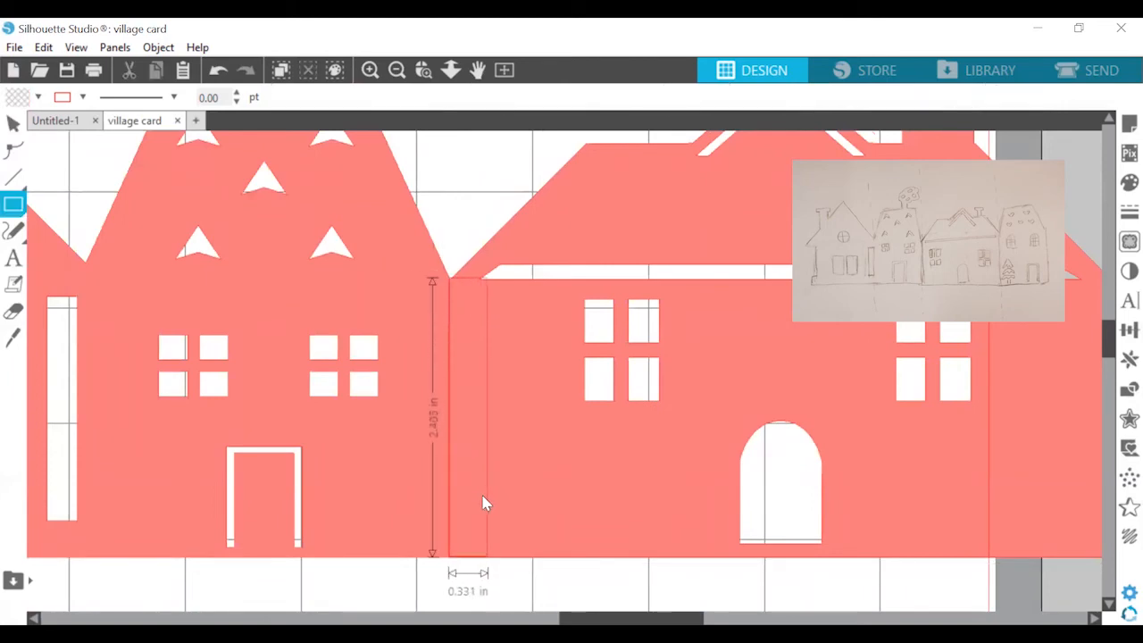
left_click_drag(482, 503, 482, 503)
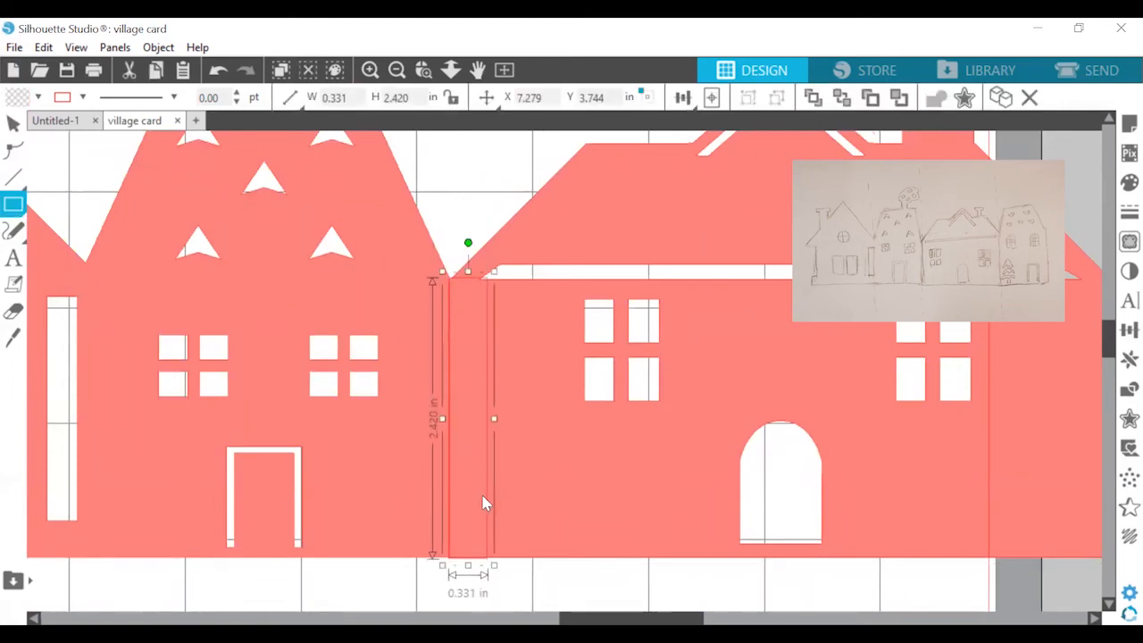
key("r")
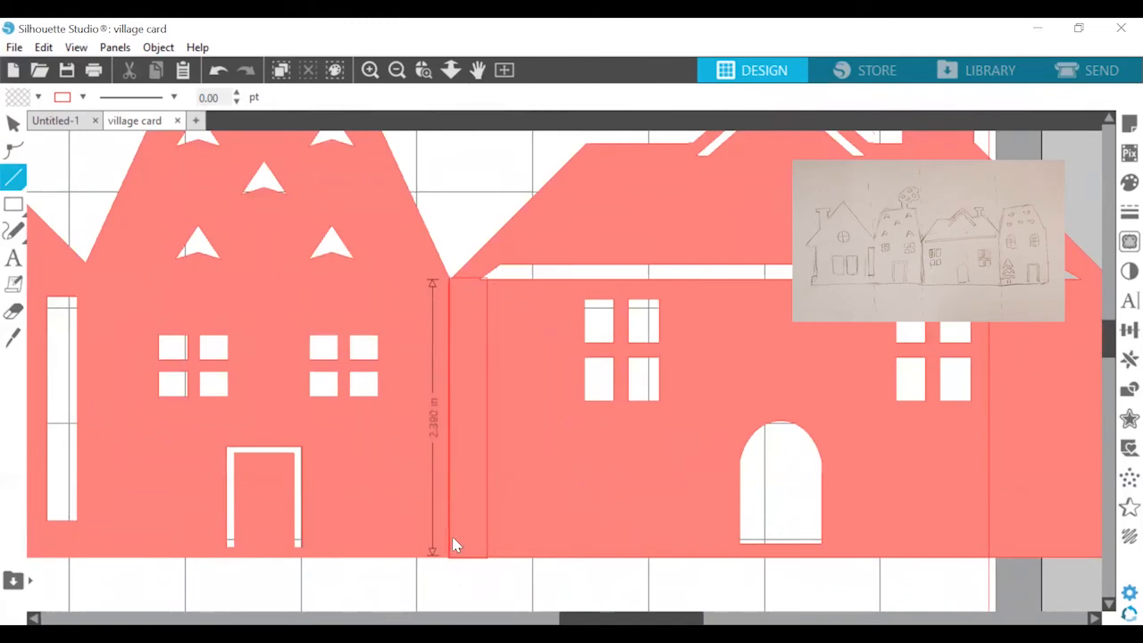
left_click_drag(451, 539, 451, 547)
Step: Move the third house aside, fill the tab rectangle with pink and shift it to slightly overlap the second house
left_click(12, 120)
left_click_drag(545, 429, 992, 461)
left_click(525, 271)
left_click(487, 292)
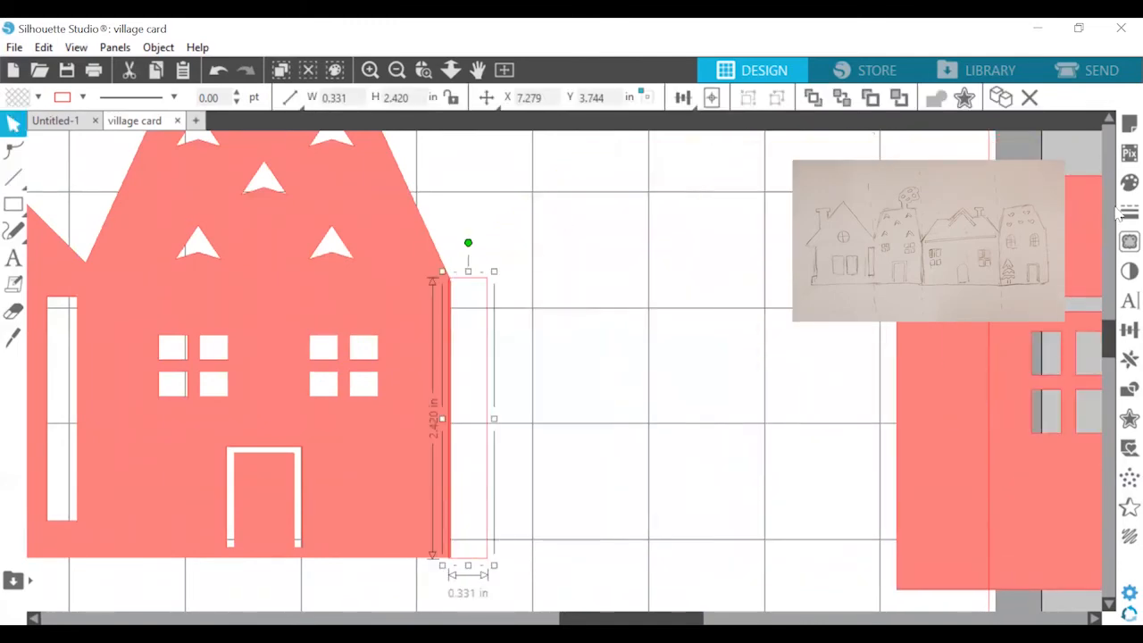
left_click(1123, 188)
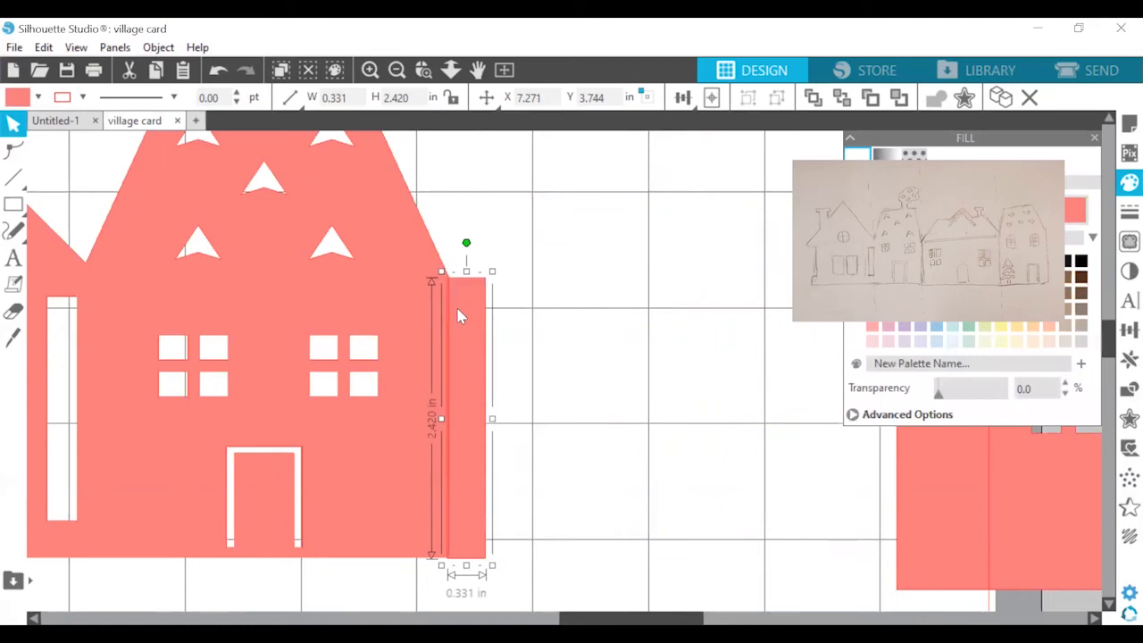
left_click(519, 505)
left_click(460, 520)
Step: Weld the tab rectangle to the joined first and second houses, leaving out the vertical line
left_click_drag(533, 204, 406, 592)
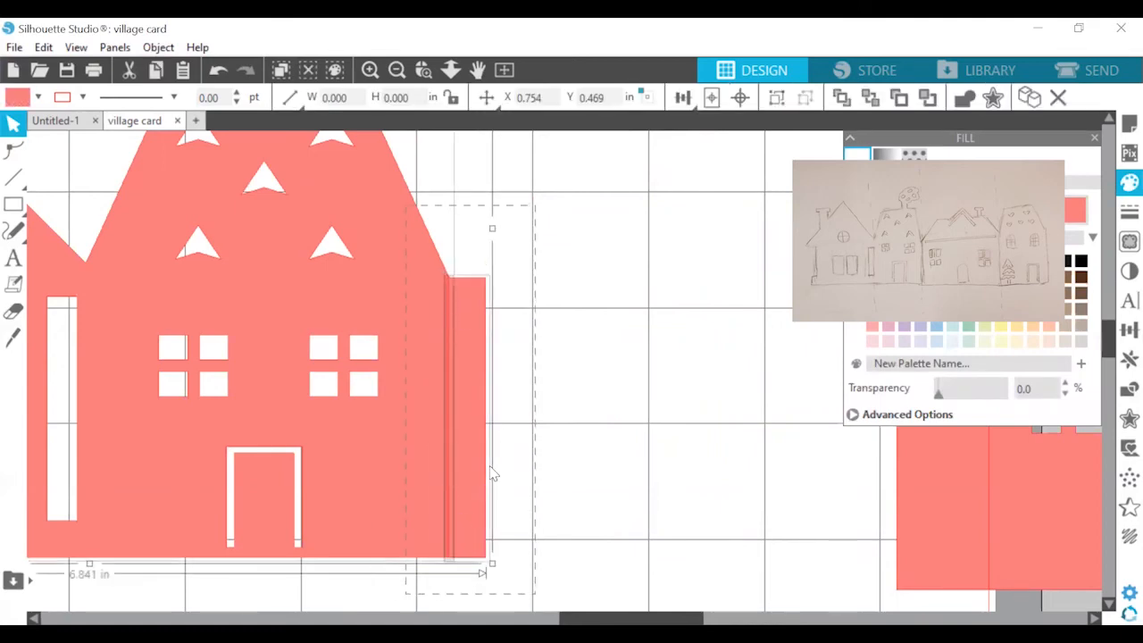
left_click(592, 448)
left_click(477, 383)
left_click(417, 388, "shift")
right_click(416, 387)
left_click(454, 417)
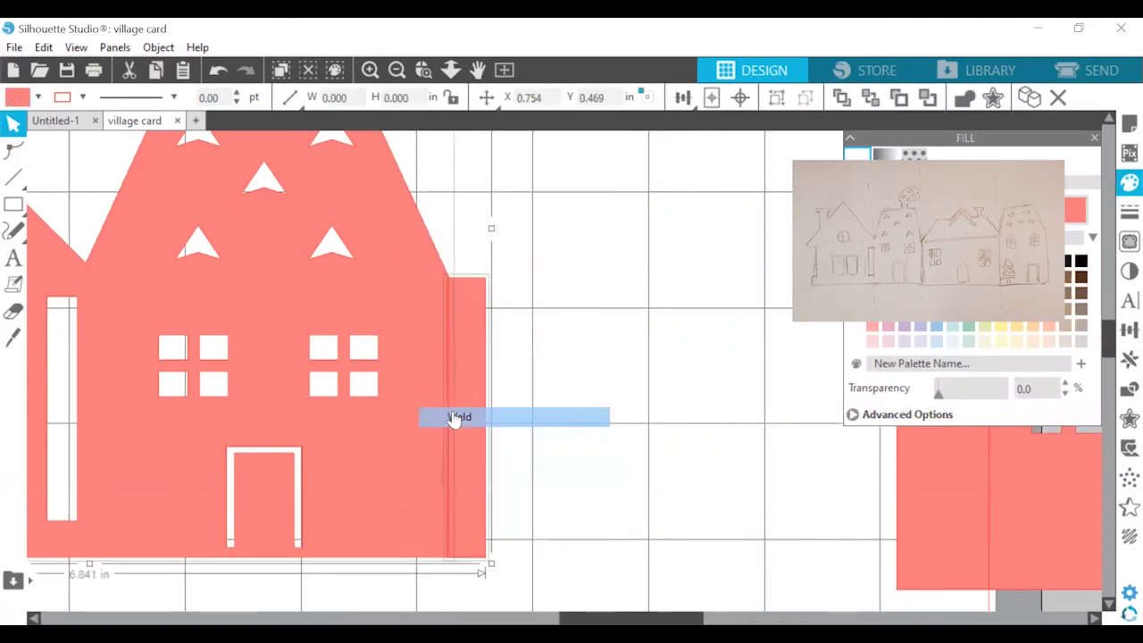
left_click(536, 339)
Step: Change the vertical line between the second house and its tab to the short-dashed line style
left_click(450, 305)
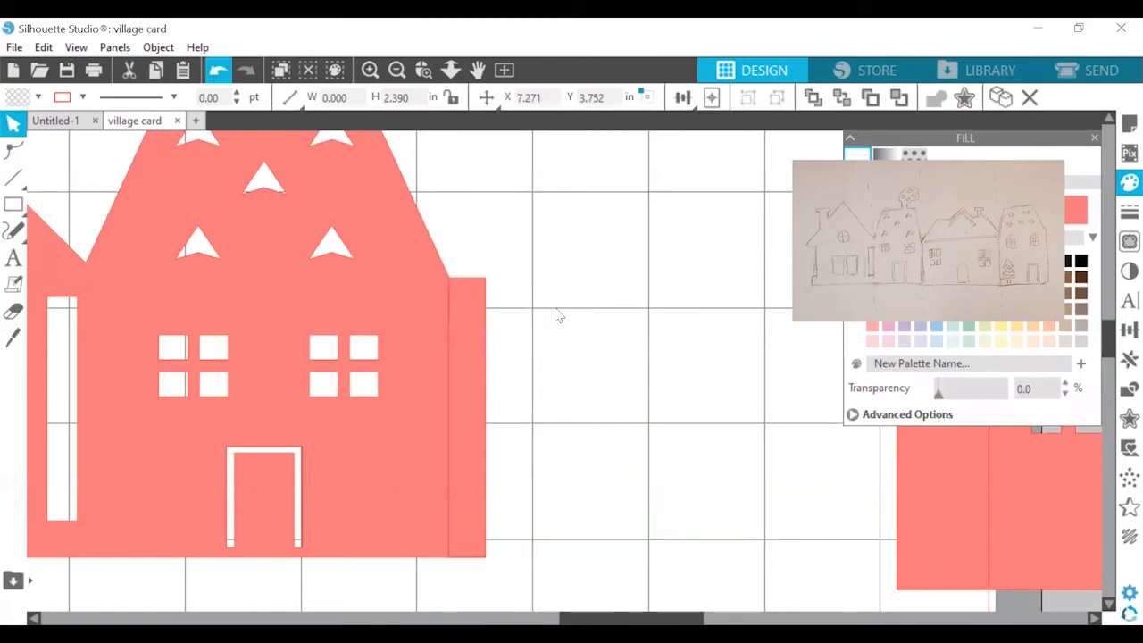
left_click(449, 325)
left_click(147, 96)
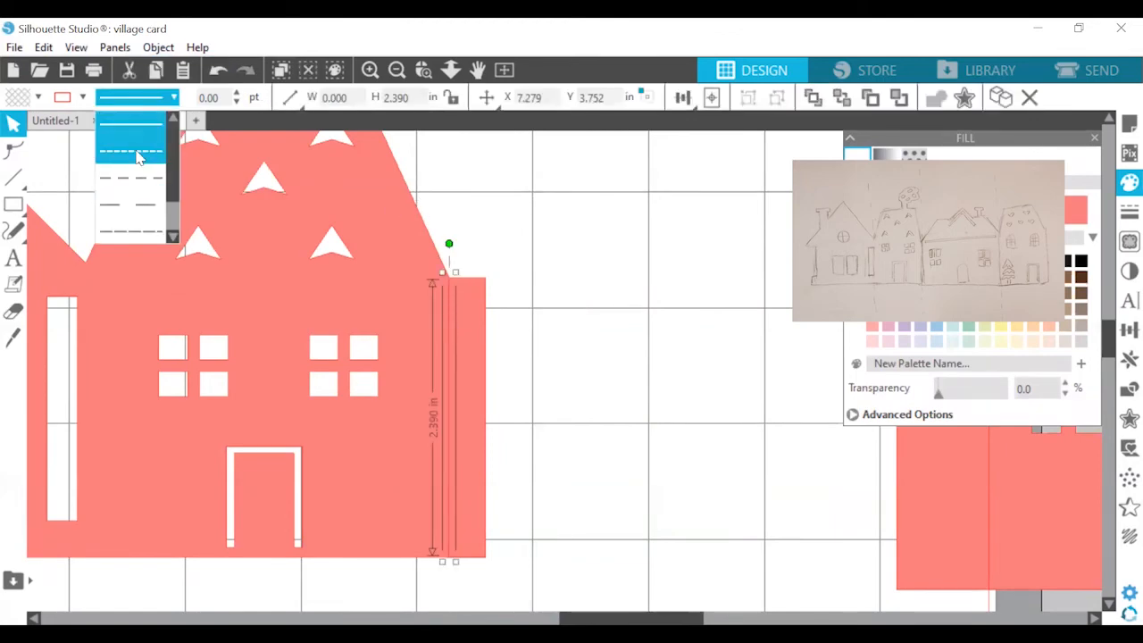
left_click(138, 153)
left_click_drag(494, 225, 397, 591)
right_click(421, 475)
left_click(518, 317)
Step: Draw a vertical line about 2.53 in long near the joint between the first and second houses
left_click_drag(631, 618, 542, 618)
left_click(13, 177)
left_click_drag(420, 266, 421, 321)
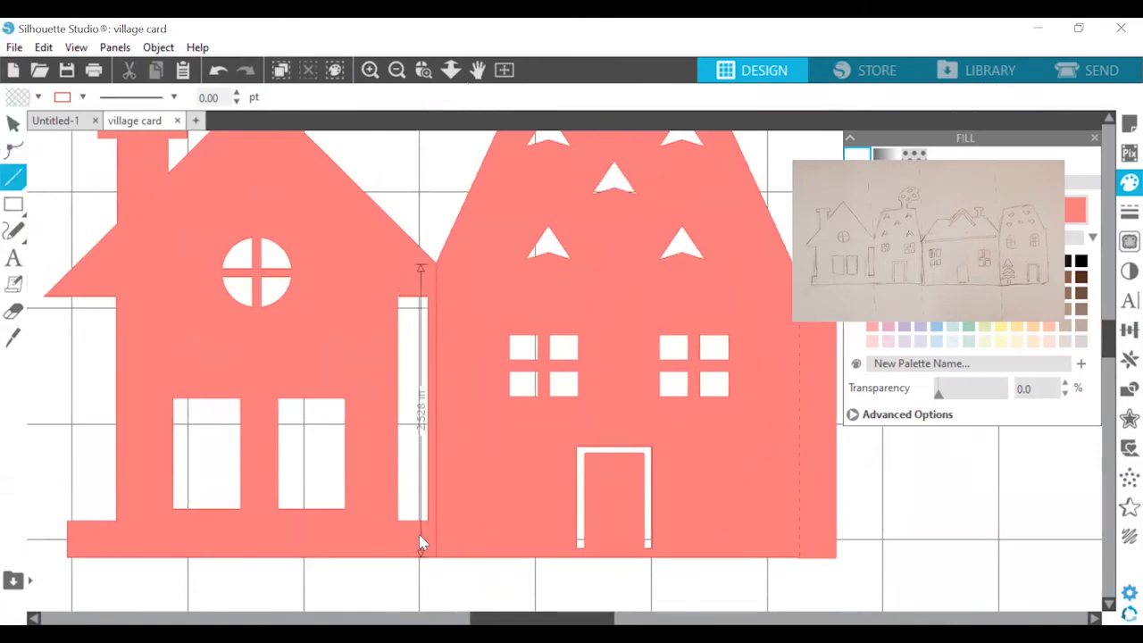
Step: Change the vertical line between the first and second houses to a dashed style and group it with the joined houses
left_click_drag(420, 534, 420, 535)
left_click(150, 89)
left_click(136, 154)
left_click_drag(432, 176, 440, 592)
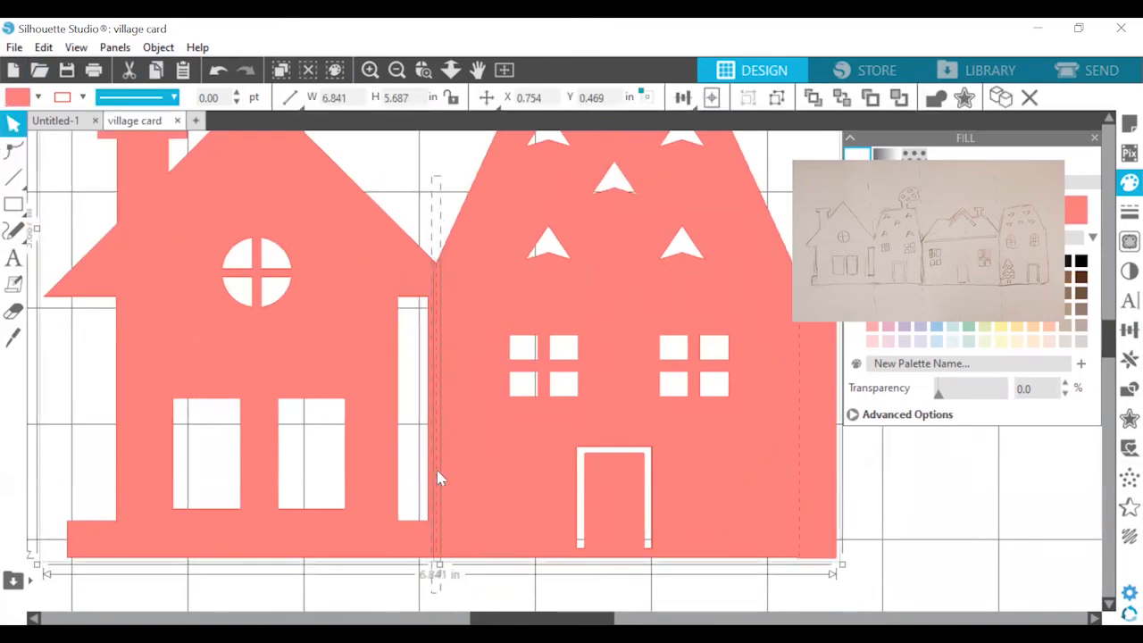
right_click(429, 411)
left_click(467, 443)
left_click(396, 70)
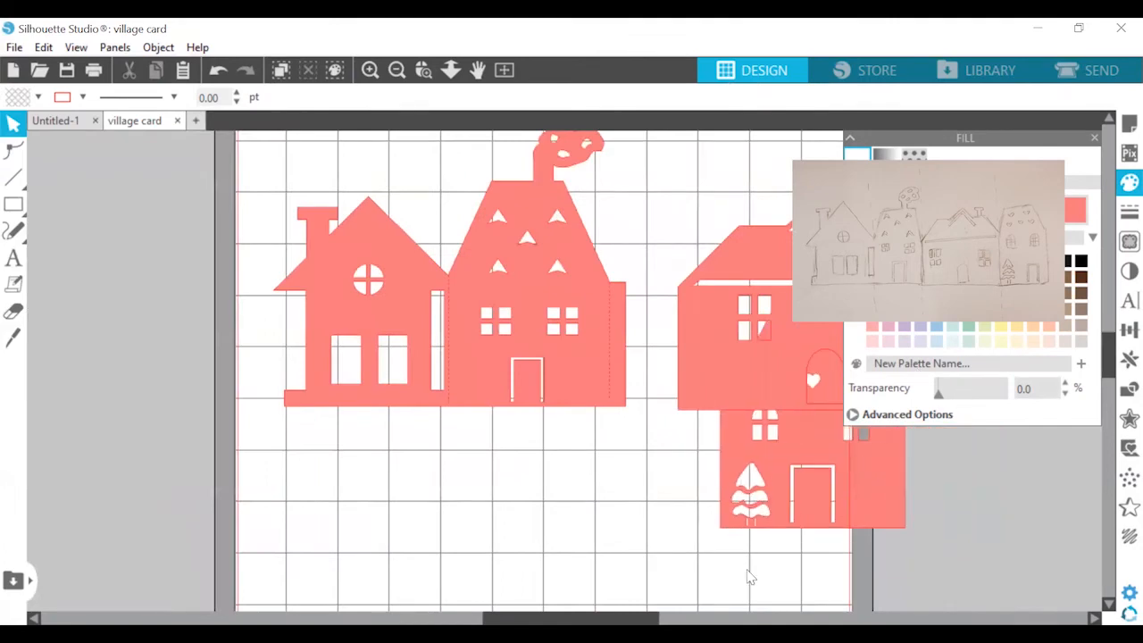
Step: Move the fourth house so it overlaps the edge of the third house, aligned at the base, and weld the two together
scroll(750, 578, "right", 5)
left_click_drag(472, 467, 728, 345)
left_click_drag(778, 148, 470, 476)
right_click(560, 335)
left_click(613, 419)
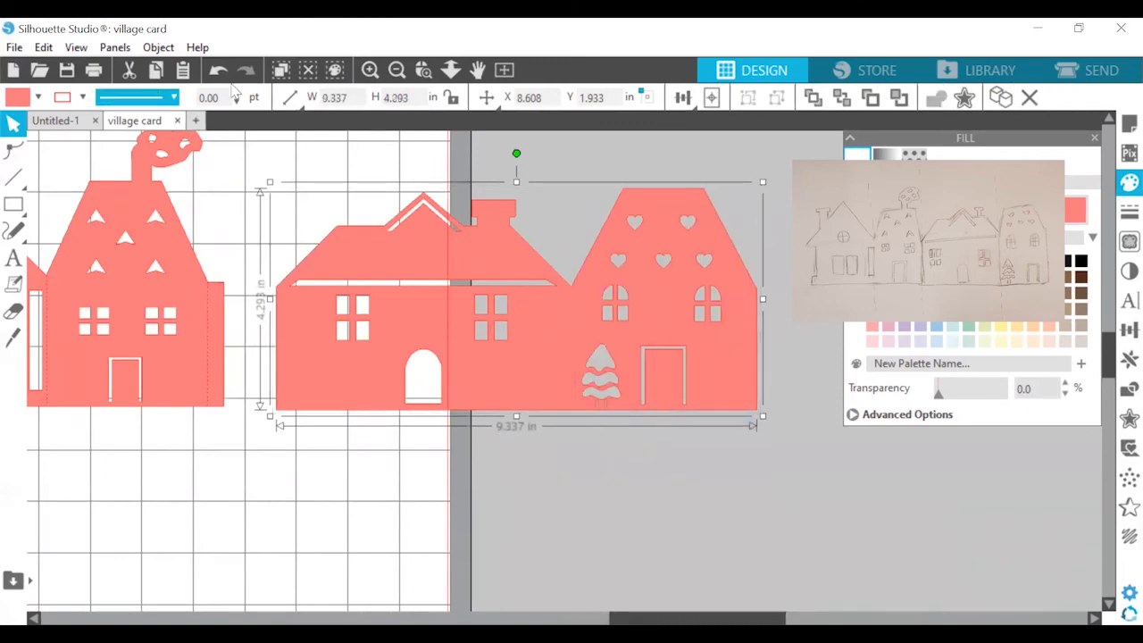
Step: Draw a vertical line about 2.37 in long at the joint between the third and fourth houses and make it dashed
left_click(367, 71)
left_click(367, 71)
key("backslash")
left_click_drag(581, 194, 578, 294)
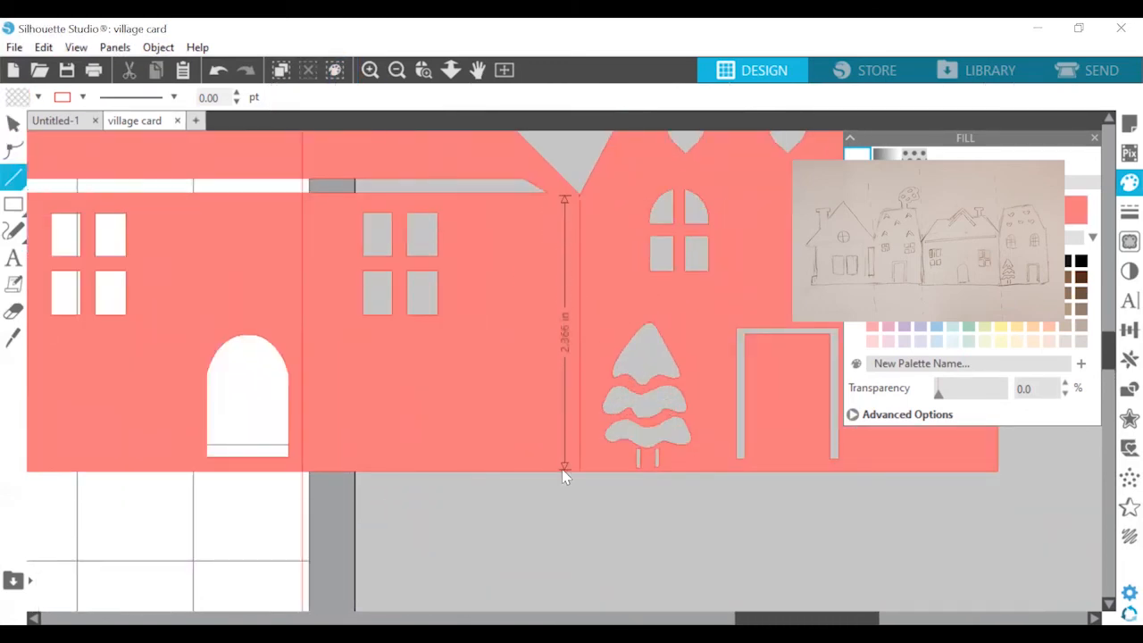
left_click_drag(563, 473, 565, 476)
left_click(175, 97)
left_click(130, 155)
Step: Group the fold line with the third and fourth houses and place them on the mat below the first pair
left_click(396, 70)
left_click(397, 71)
left_click(9, 128)
left_click(541, 383, "shift")
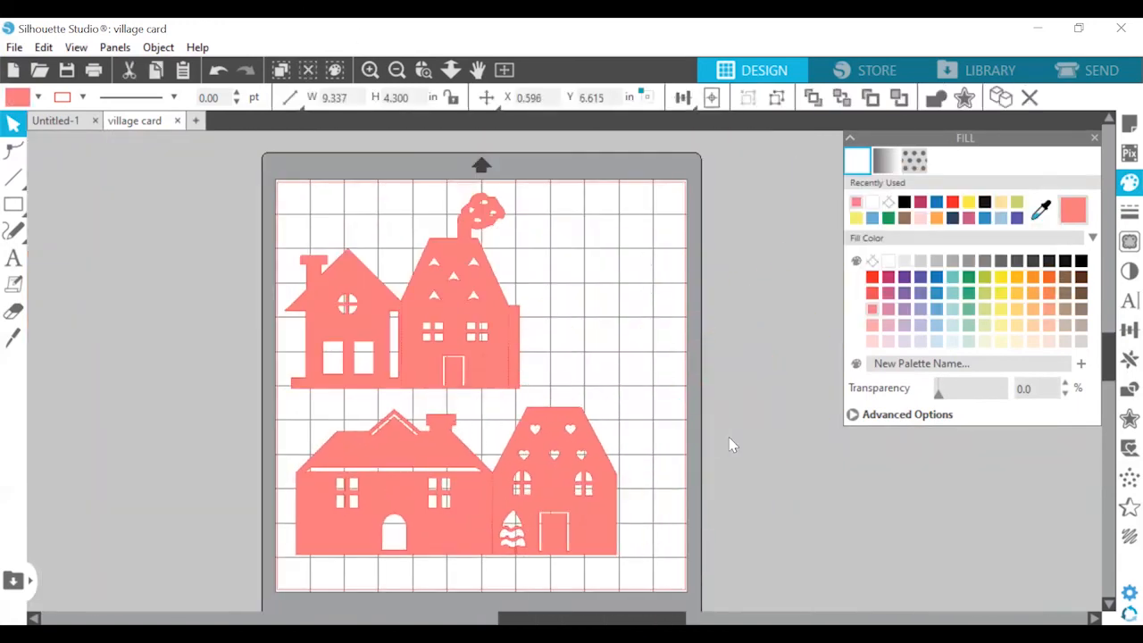
left_click(731, 445)
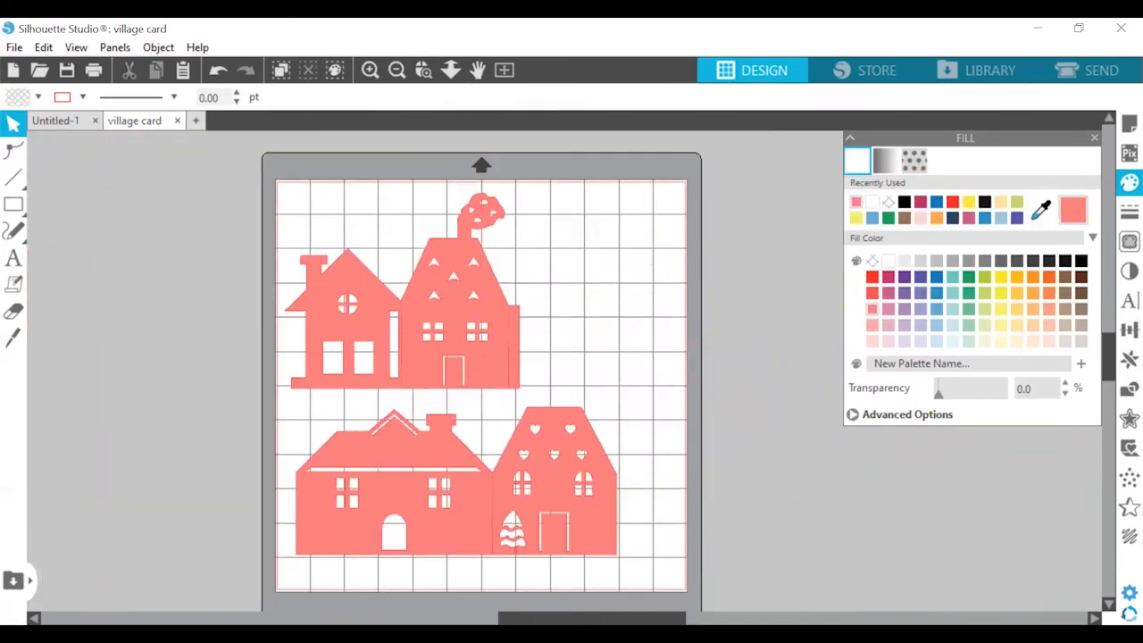